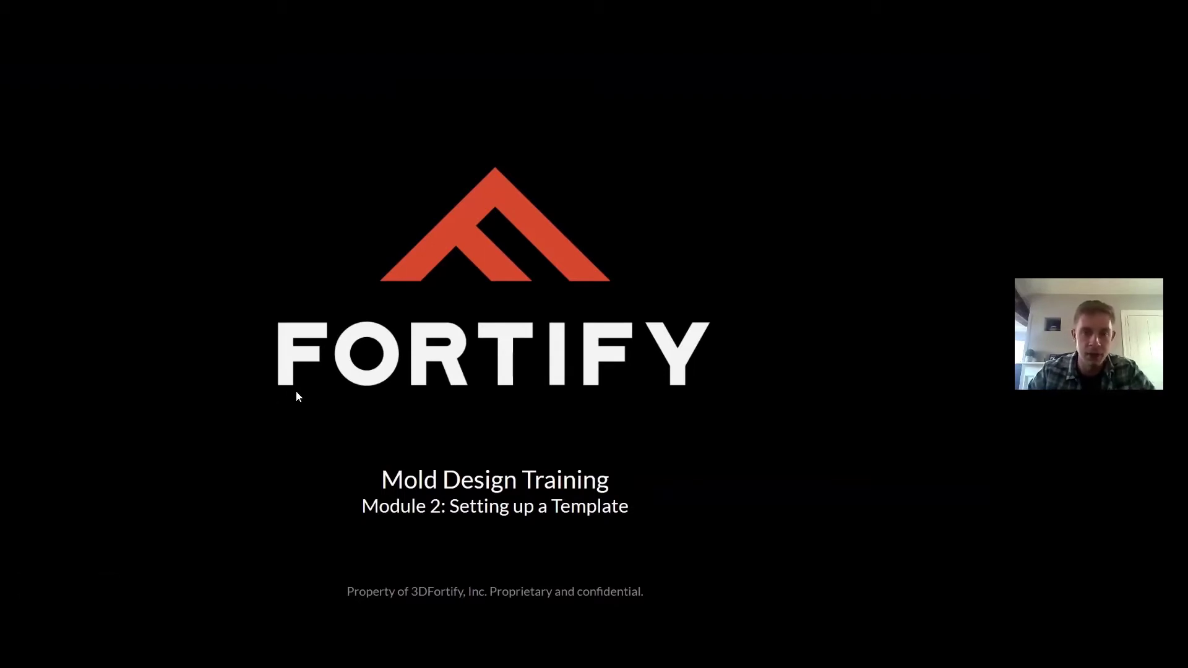
# Switch to the 1903_ASSY_09-09-19 assembly in Creo Parametric and examine the mold base with its insert pockets
pyautogui.hotkey('alt', 'Tab')
pyautogui.hotkey('alt', 'Tab')
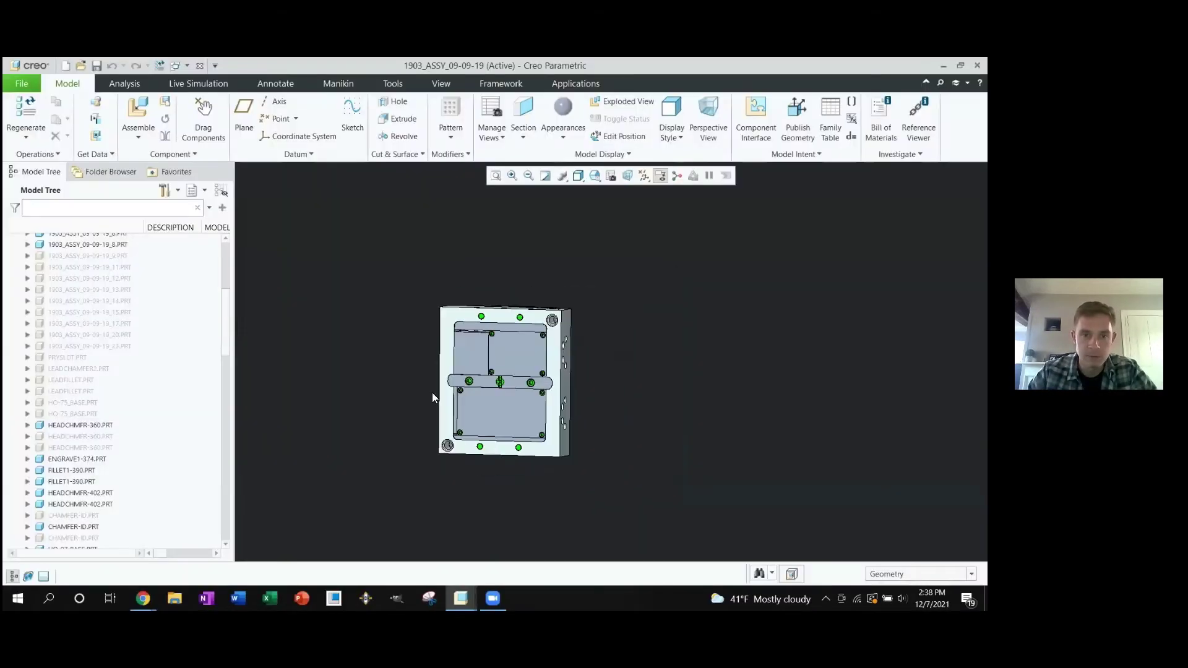
pyautogui.moveTo(485, 382)
pyautogui.mouseDown(button='middle')
pyautogui.moveTo(437, 380)
pyautogui.moveTo(460, 387)
pyautogui.mouseUp(button='middle')
pyautogui.scroll(-2, 459, 392)
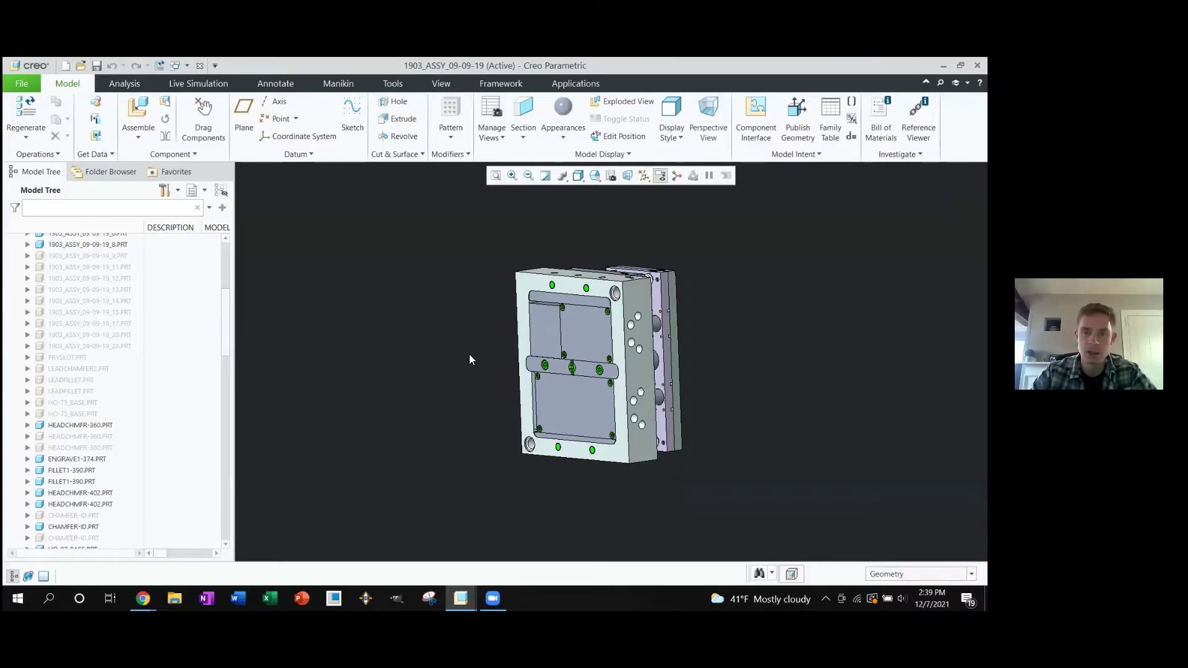
pyautogui.moveTo(583, 337)
pyautogui.mouseDown()
pyautogui.moveTo(570, 348)
pyautogui.moveTo(580, 354)
pyautogui.mouseUp()
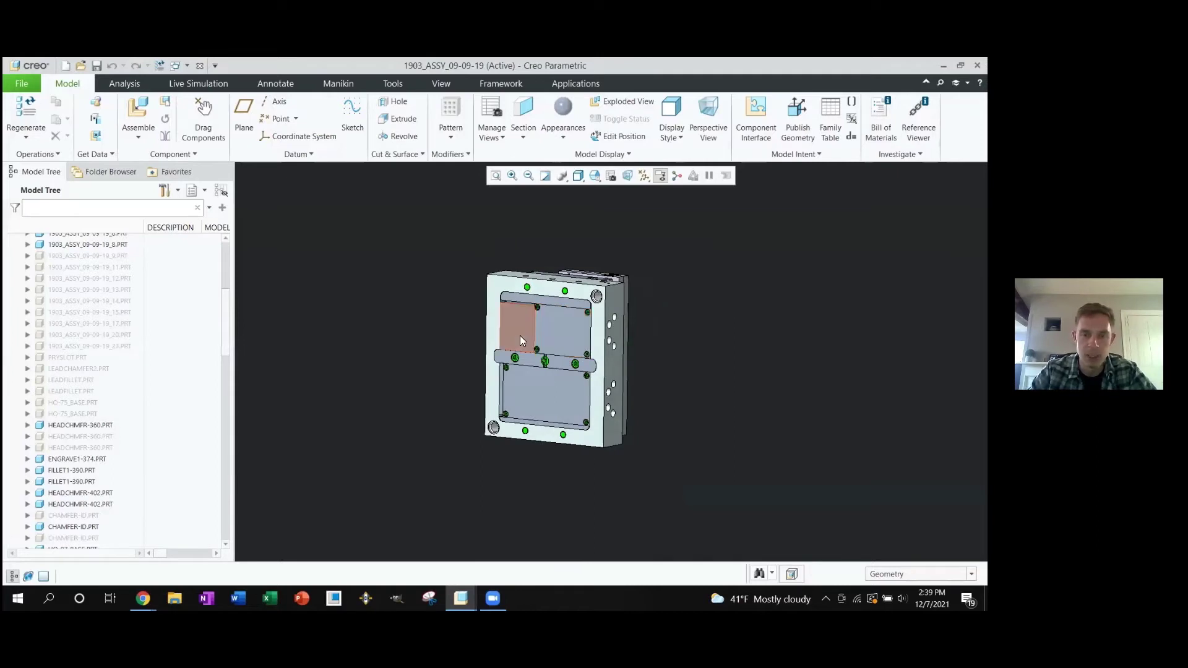
pyautogui.scroll(-2, 519, 335)
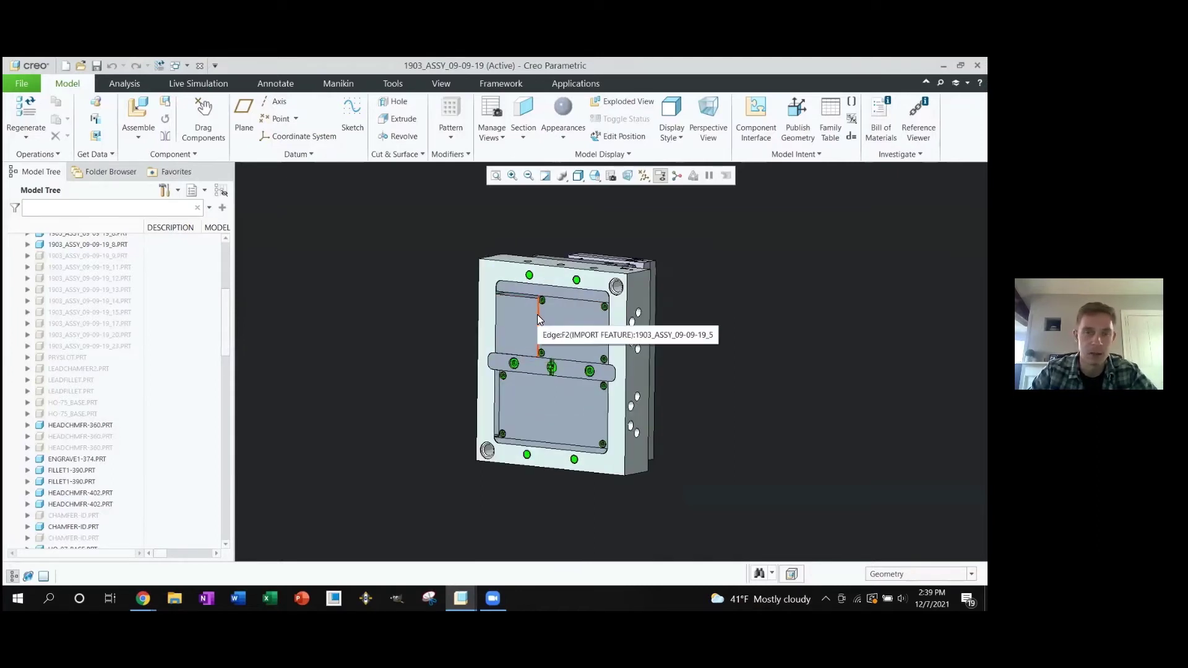
pyautogui.scroll(-2, 531, 315)
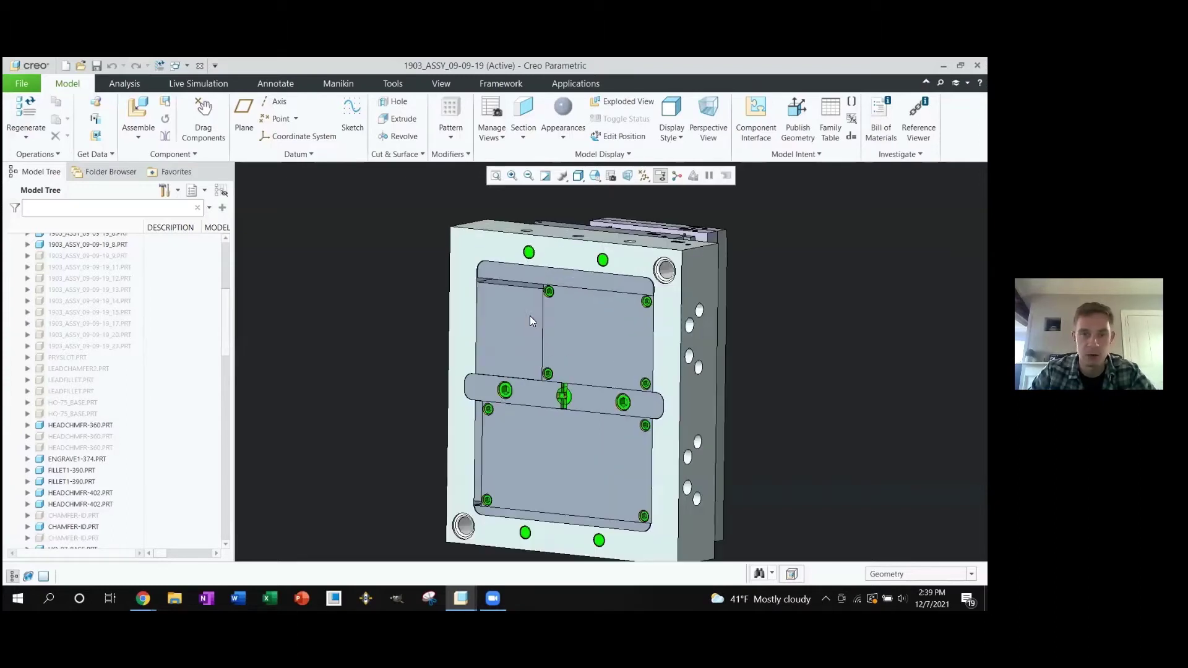
pyautogui.scroll(2, 587, 331)
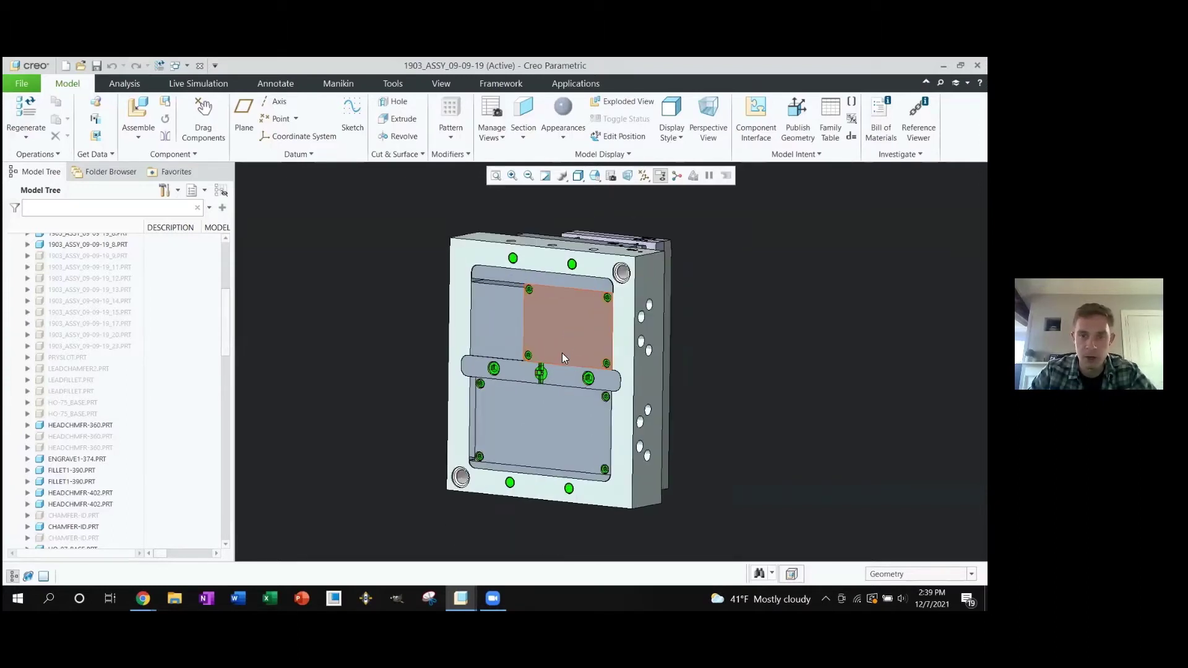
# Highlight the upper and lower insert mounting faces in the mold base pocket to compare the two cavity areas
pyautogui.click(556, 326)
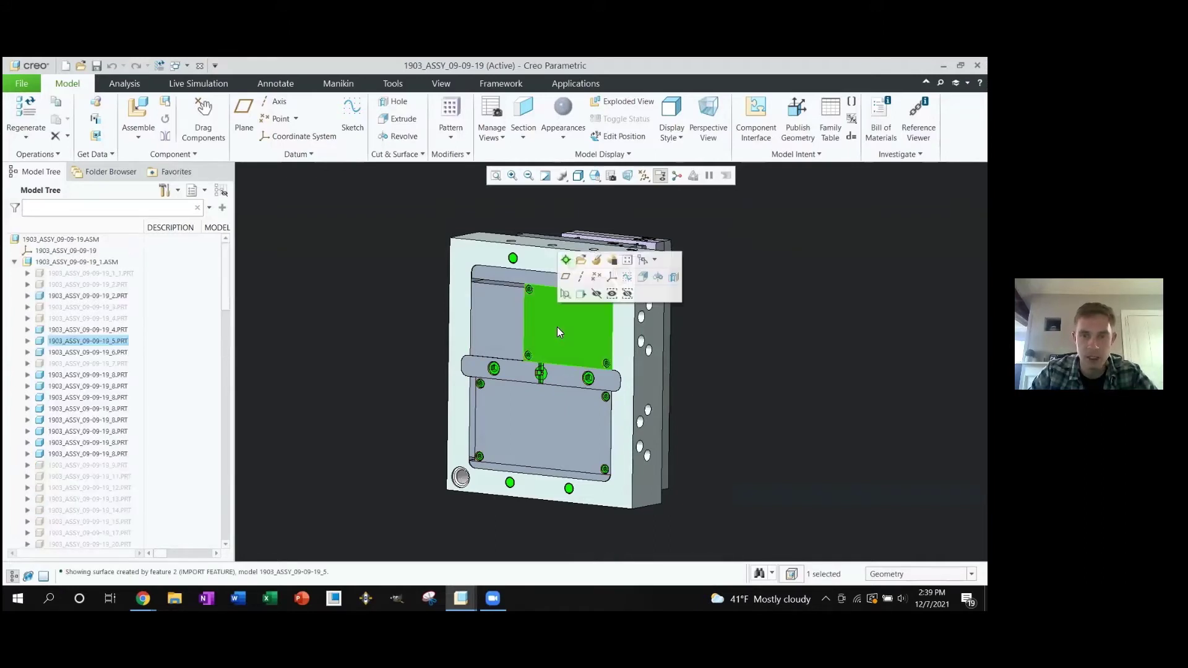
pyautogui.click(543, 433)
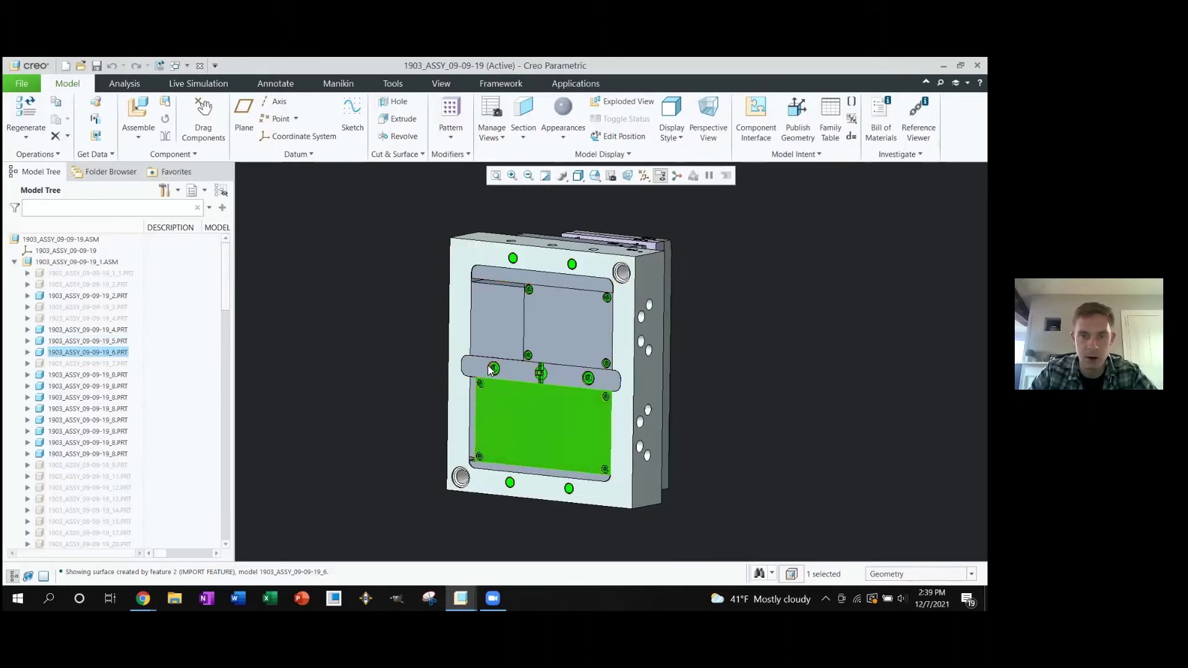
pyautogui.keyDown('shift'); pyautogui.moveTo(515, 375); pyautogui.dragTo(517, 383, button='middle'); pyautogui.keyUp('shift')
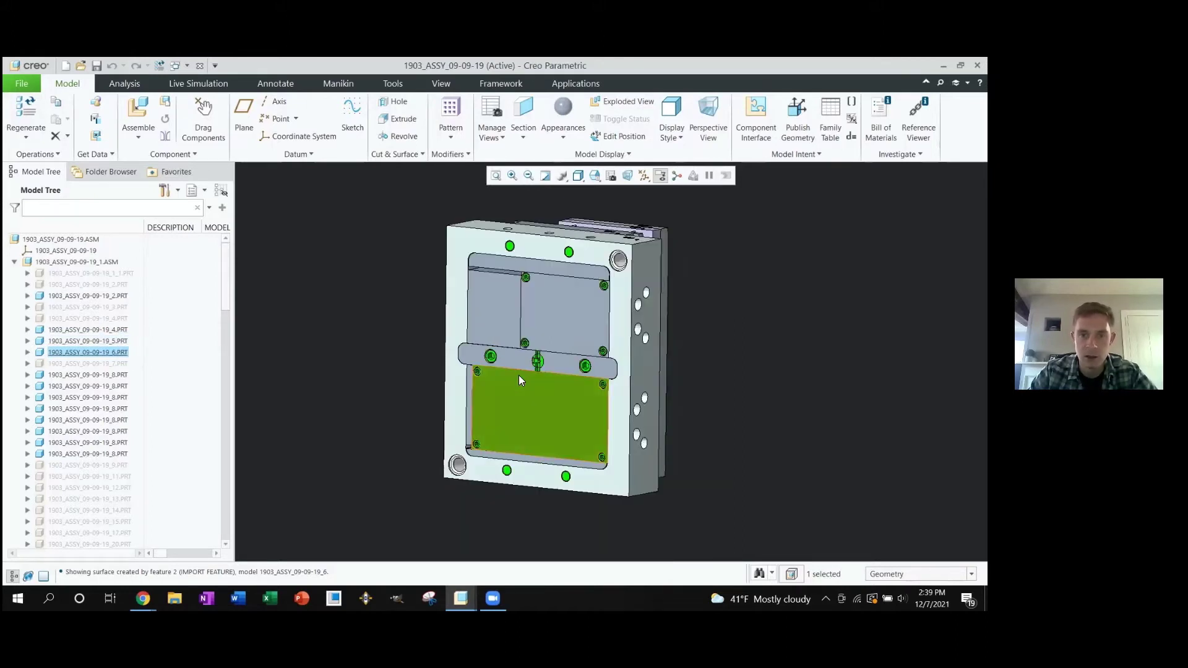
pyautogui.click(547, 315)
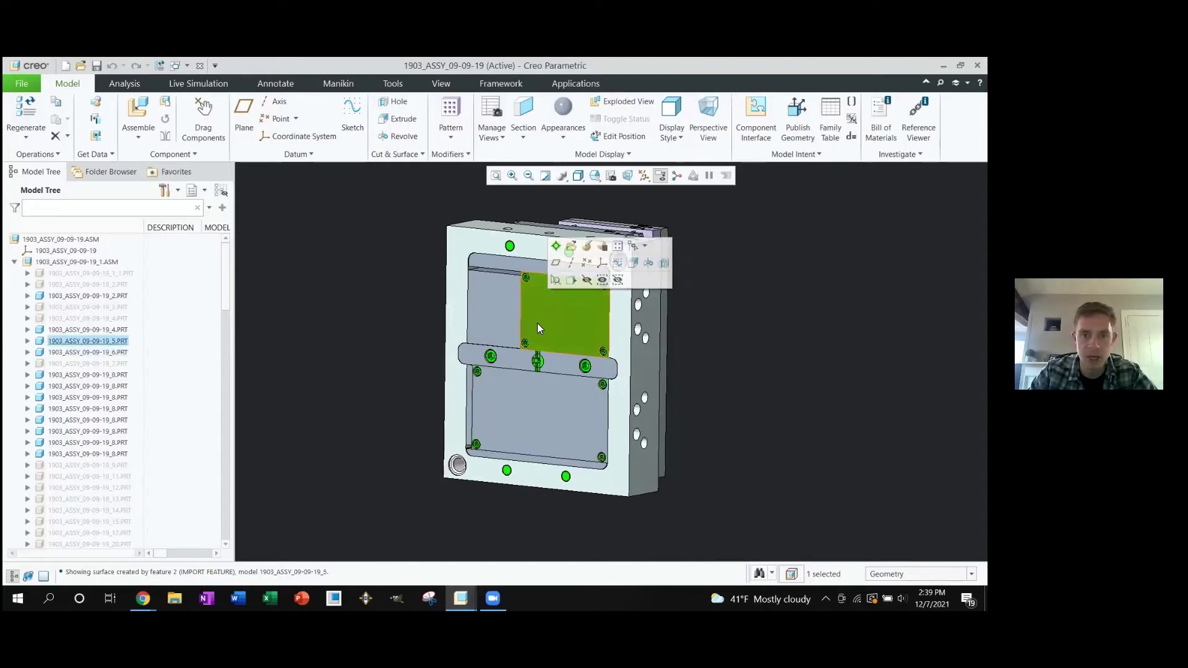
pyautogui.moveTo(542, 323); pyautogui.dragTo(548, 342, button='middle')
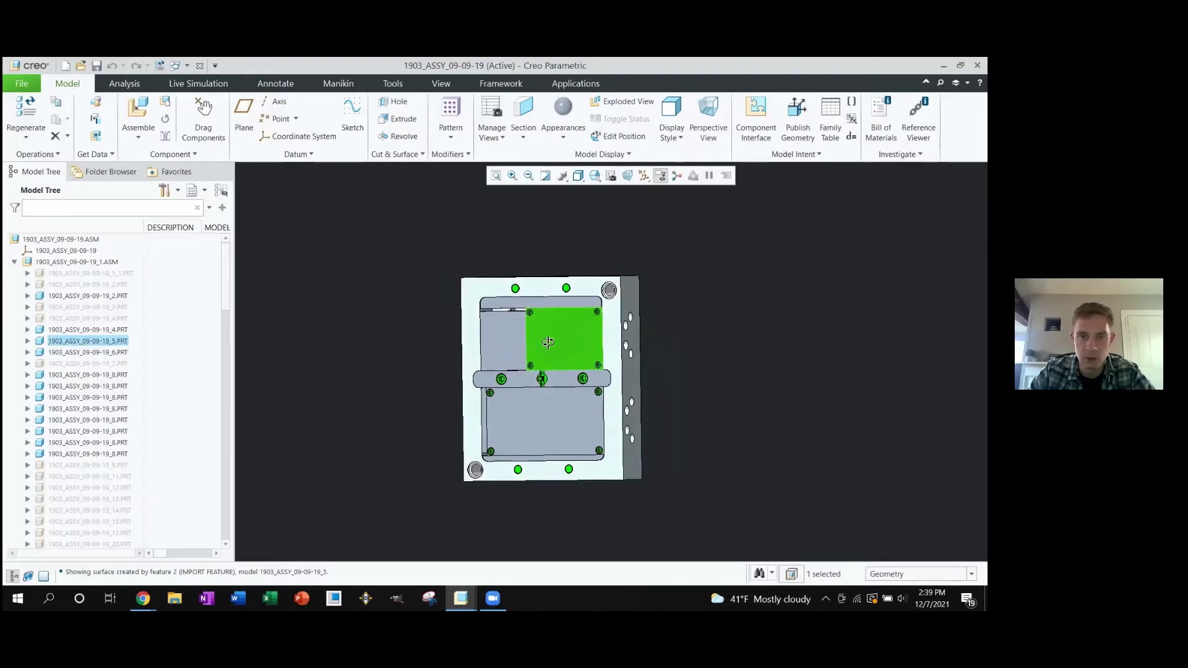
# Switch to the 01_MOLD_MASTER part, highlight its PARTING_LINE datum plane, and view the model normal to that plane
pyautogui.hotkey('alt', 'Tab')
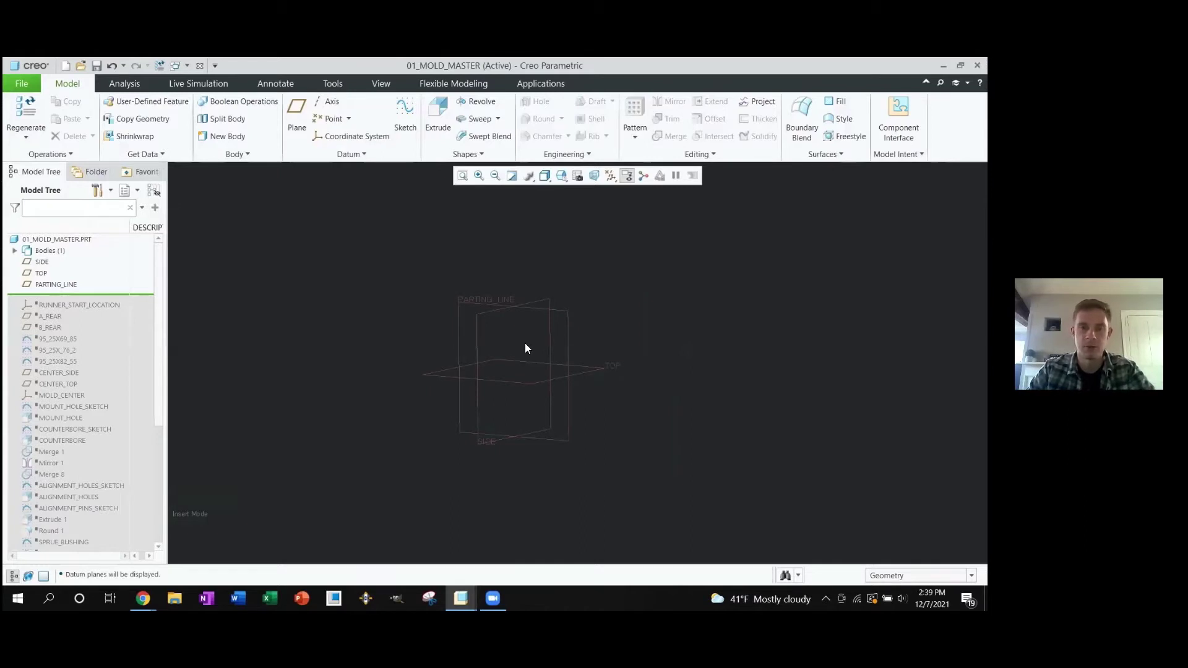
pyautogui.click(480, 307)
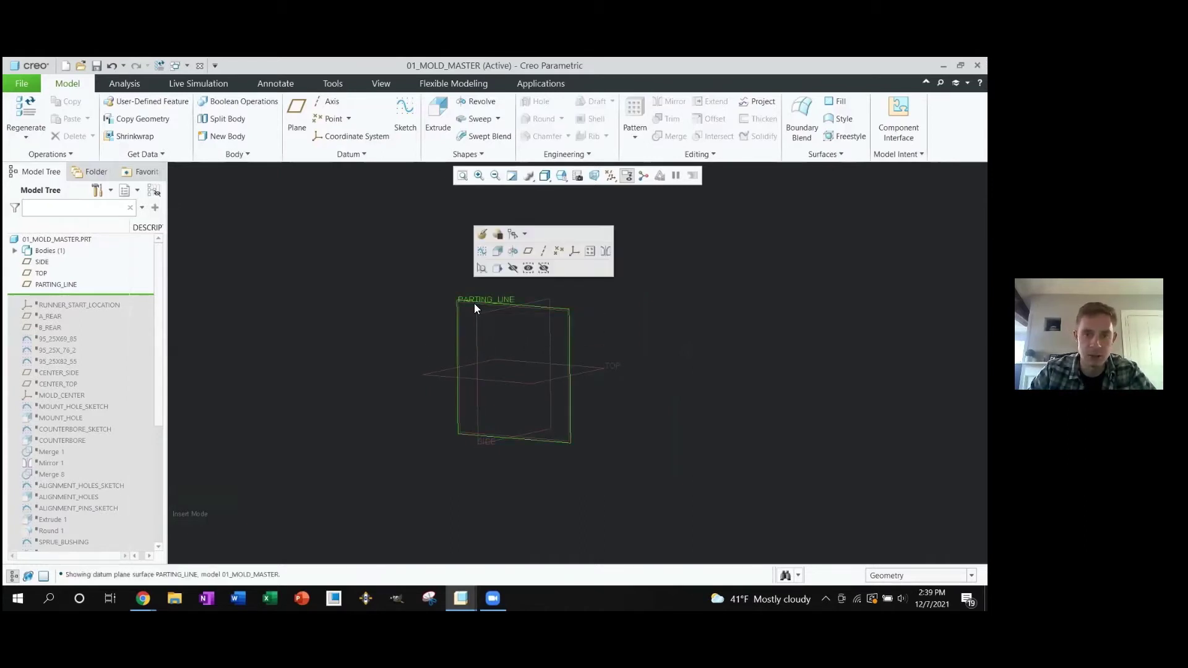
pyautogui.click(399, 326)
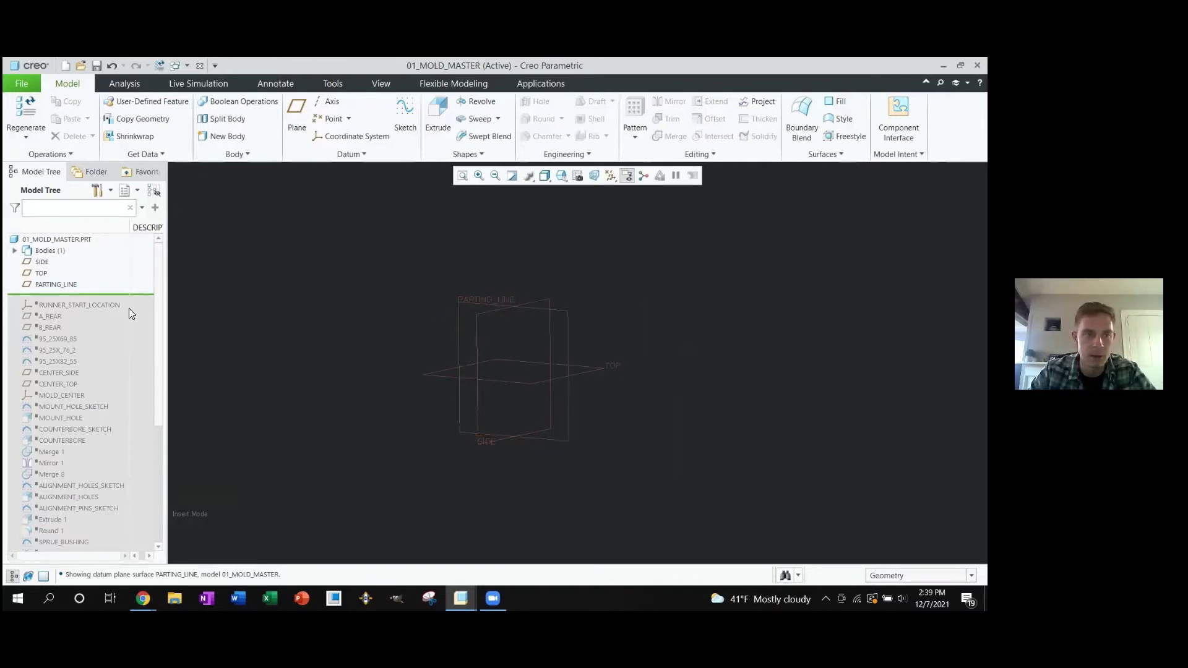
pyautogui.click(482, 301)
pyautogui.press('v')
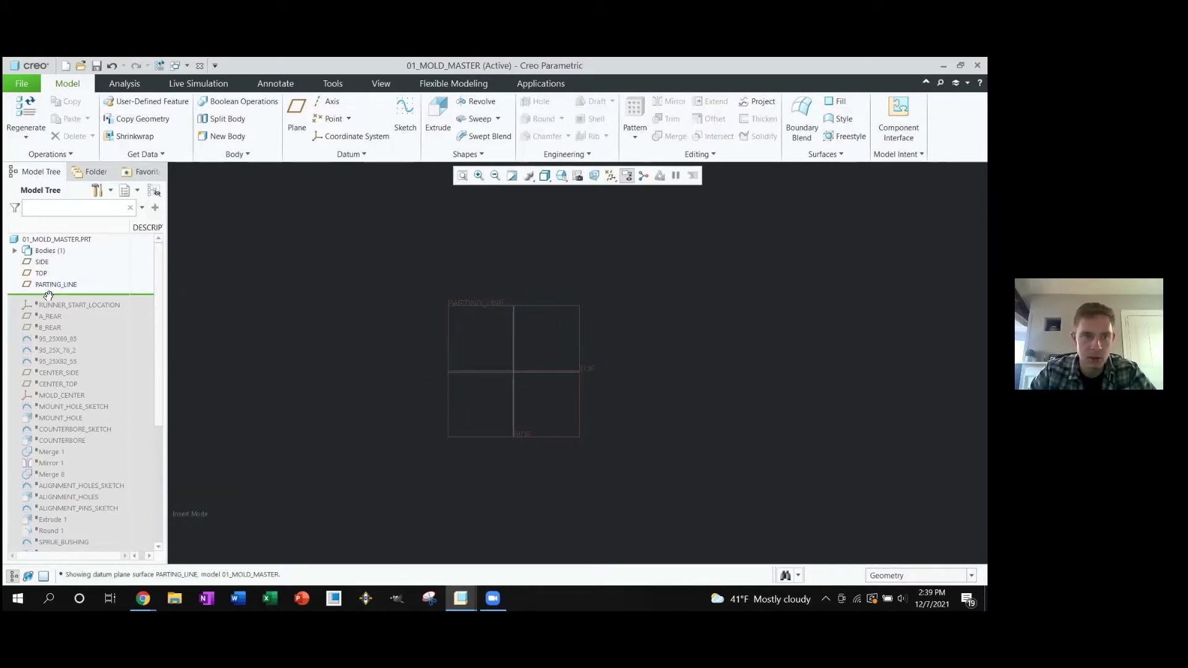
# Roll the model forward to include the RUNNER_START_LOCATION coordinate system and show it at the datum plane intersection
pyautogui.moveTo(48, 295); pyautogui.dragTo(43, 306)
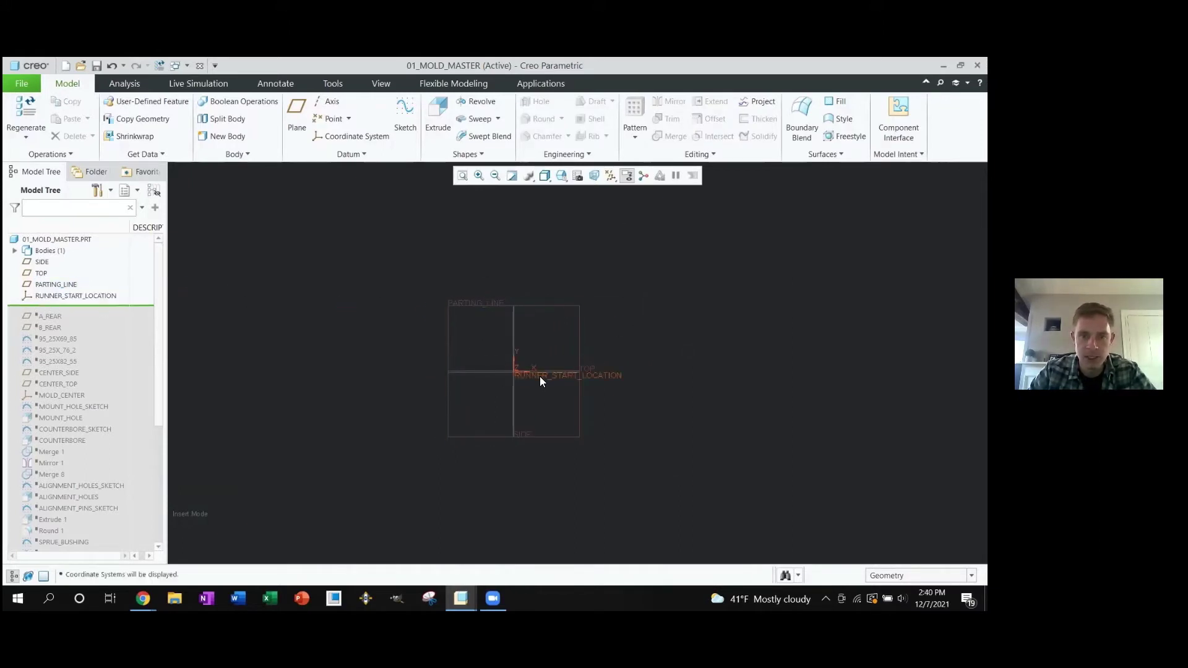
pyautogui.scroll(5, 540, 381)
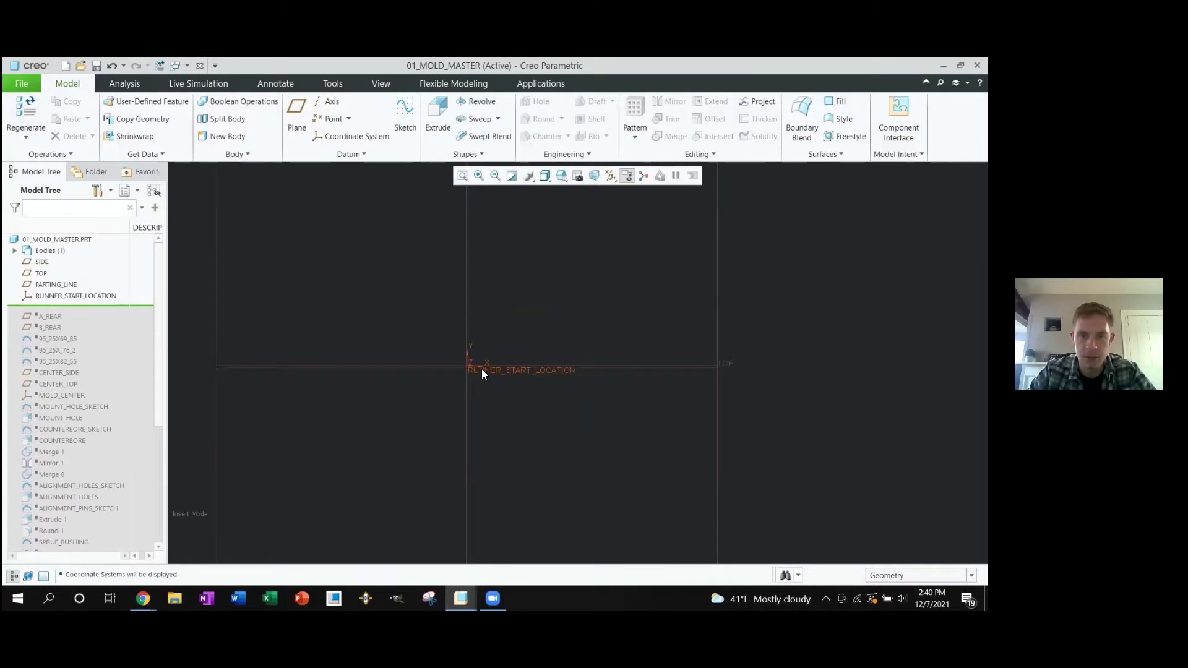
pyautogui.scroll(2, 481, 369)
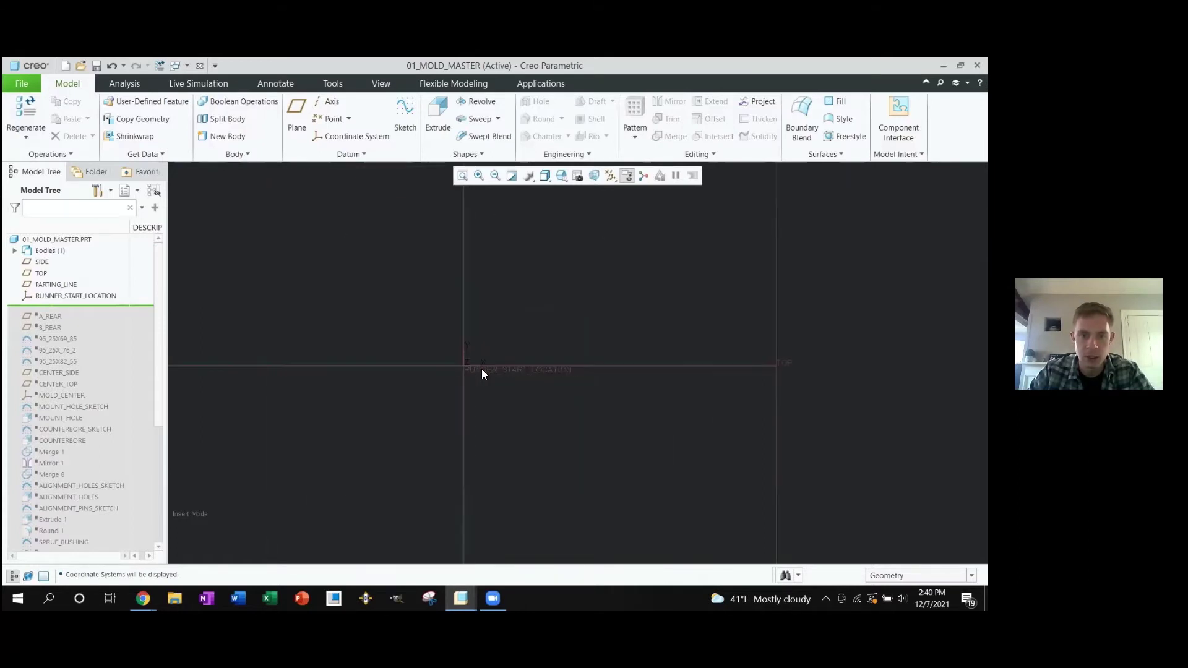
# Return to the 1903_ASSY_09-09-19 assembly, hide the coordinate systems, and examine where the central runner meets the upper insert's edge
pyautogui.hotkey('alt', 'Tab')
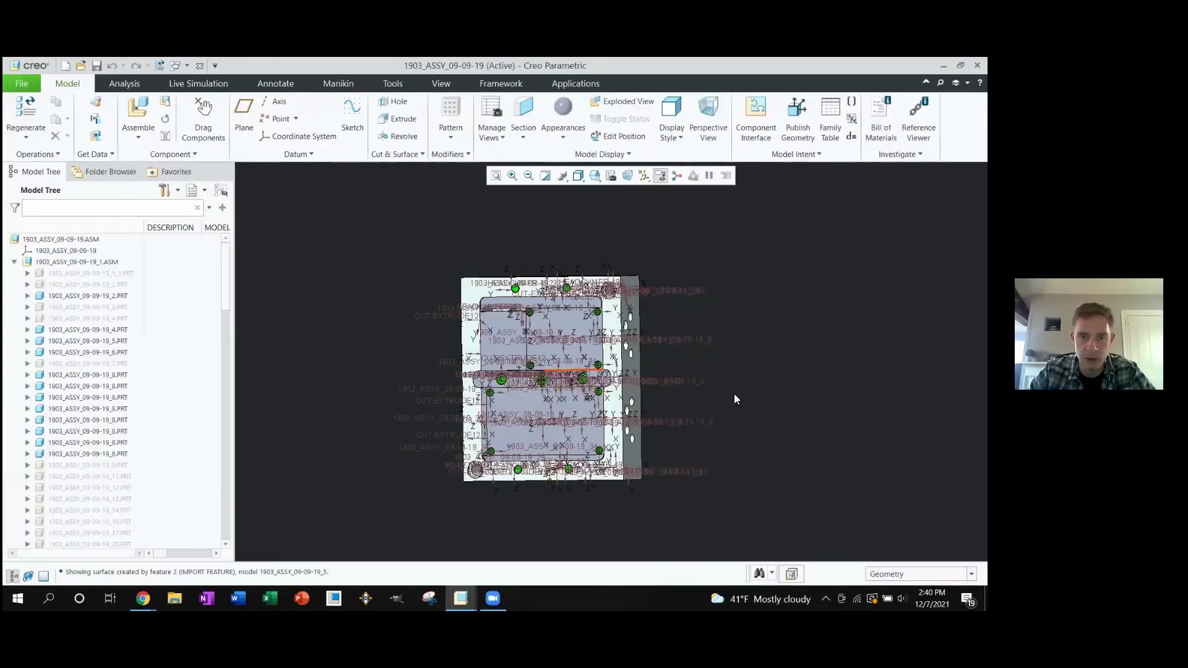
pyautogui.scroll(6, 575, 387)
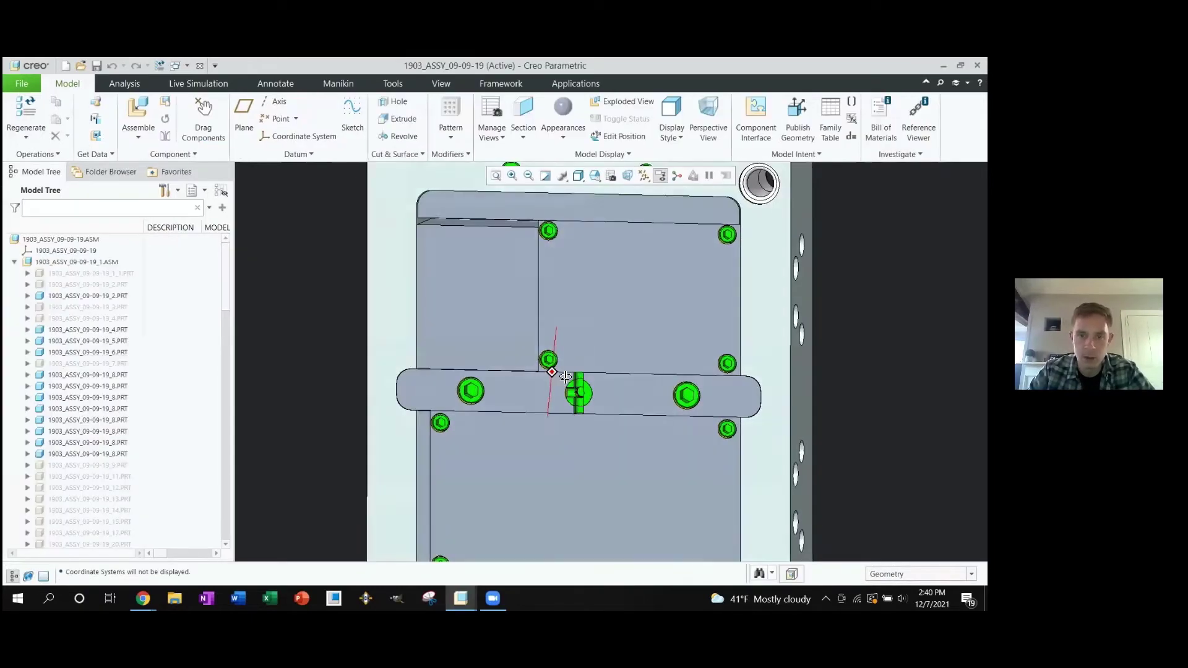
pyautogui.scroll(3, 570, 372)
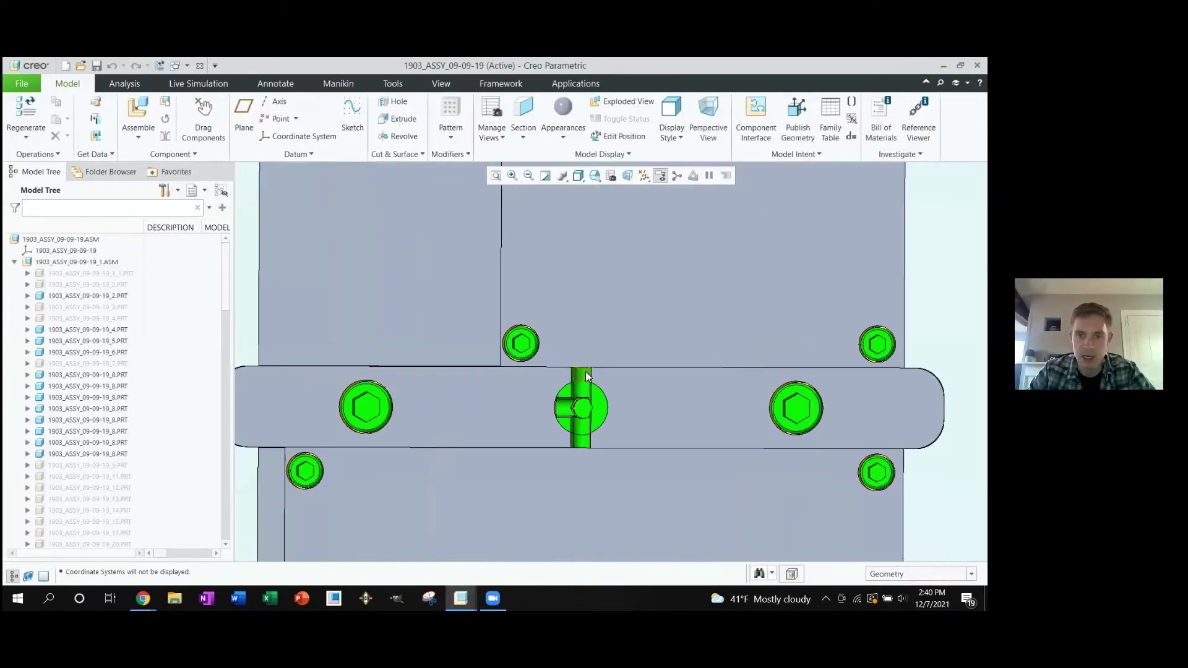
pyautogui.scroll(-3, 570, 372)
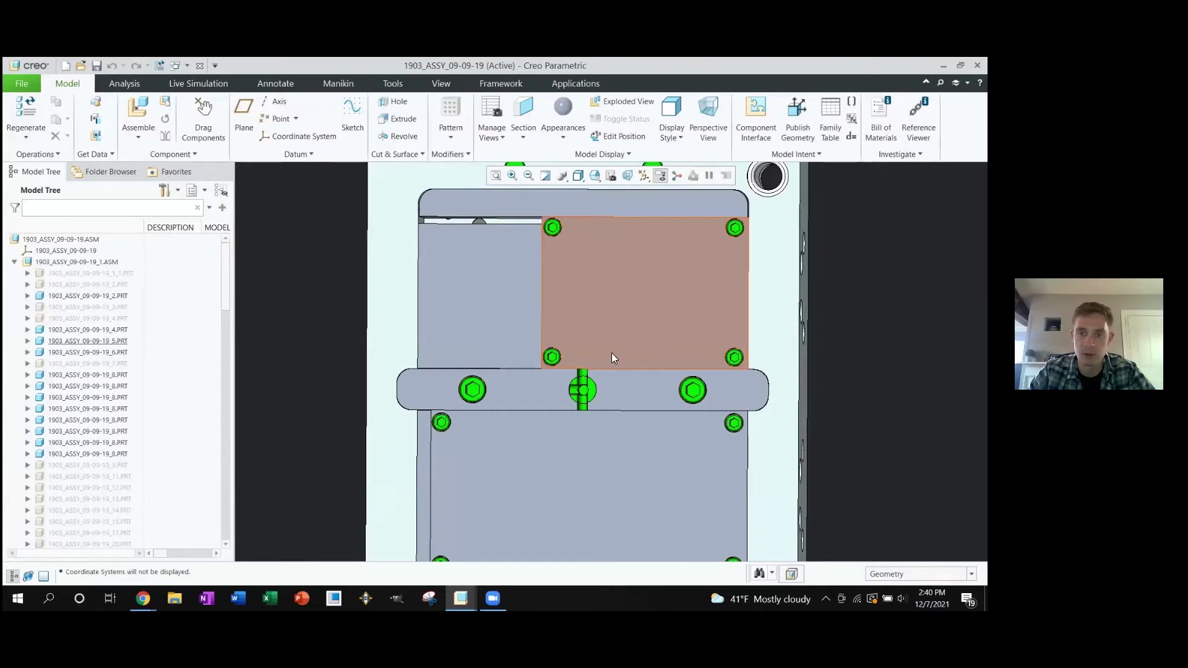
pyautogui.scroll(3, 586, 373)
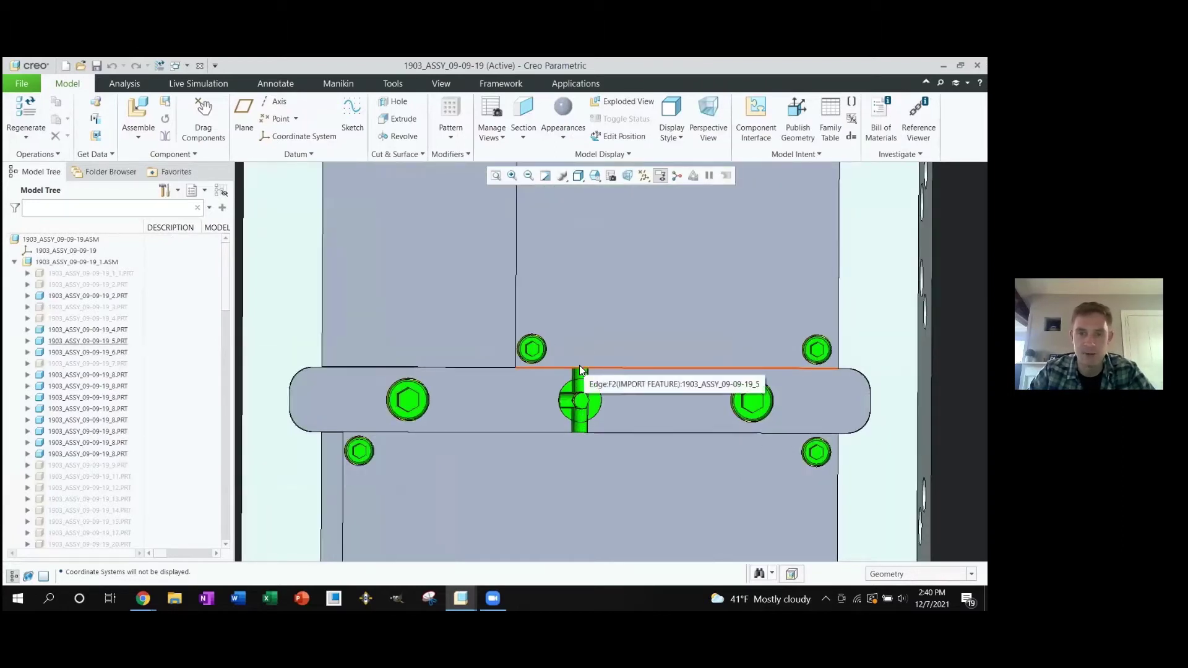
pyautogui.scroll(-3, 579, 365)
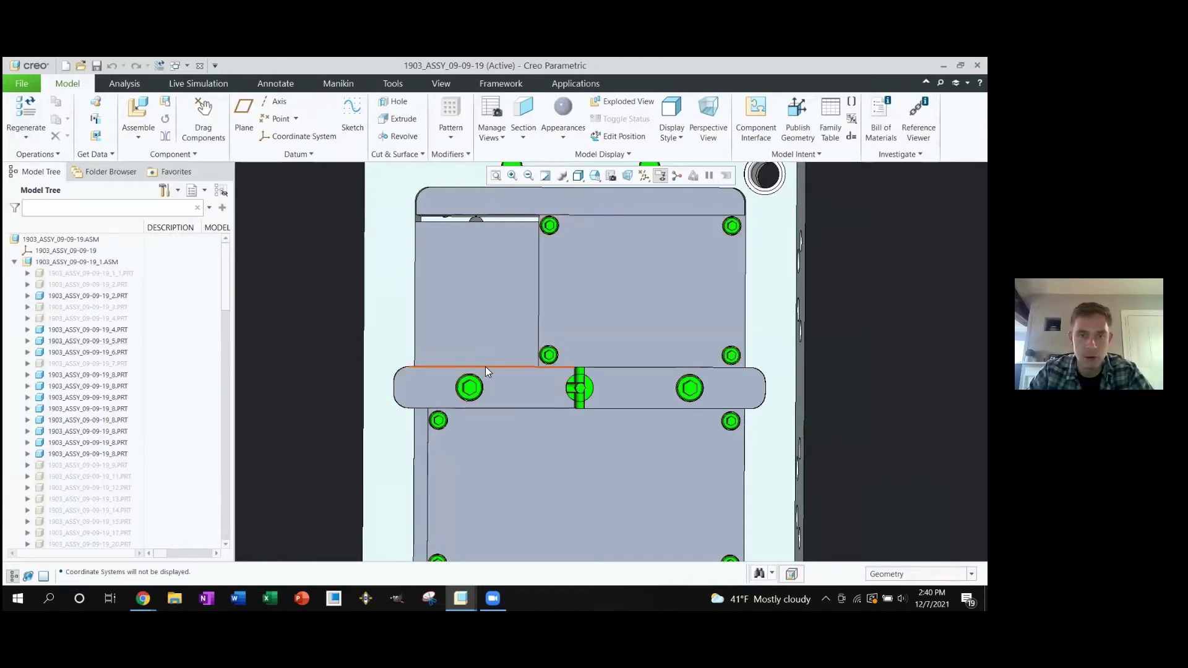
# In 01_MOLD_MASTER, roll the model forward past the A_REAR and B_REAR datum planes and highlight both in a 3D view
pyautogui.hotkey('alt', 'Tab')
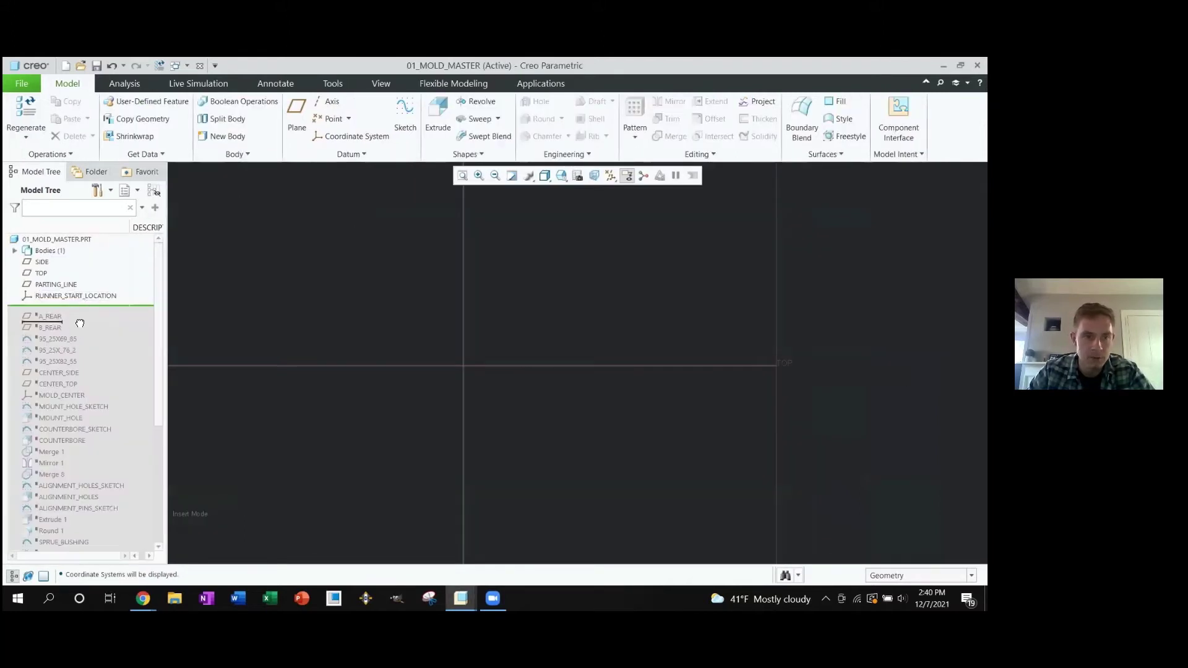
pyautogui.moveTo(77, 326); pyautogui.dragTo(77, 330)
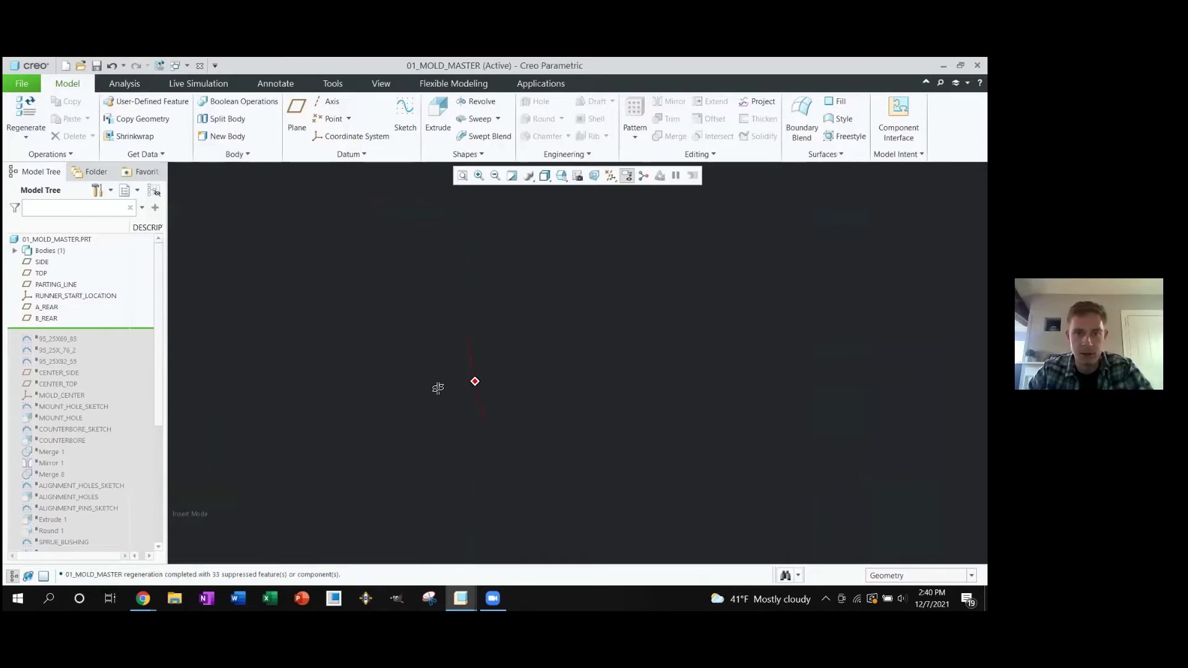
pyautogui.hotkey('ctrl', 'd')
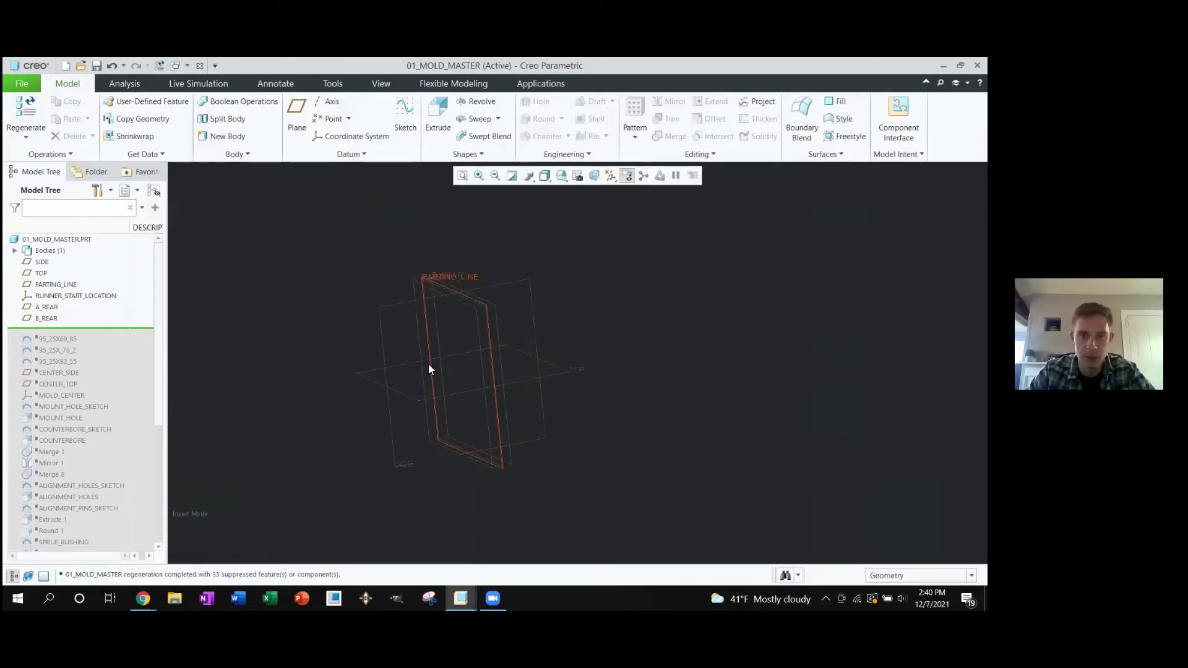
pyautogui.click(378, 254)
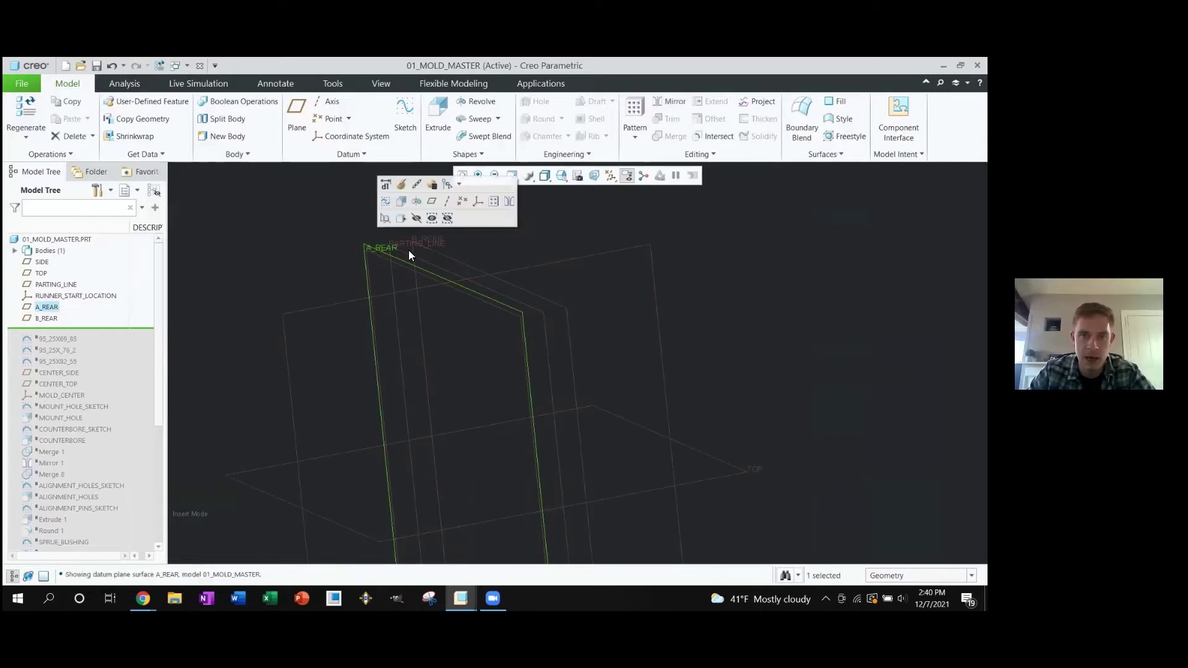
pyautogui.keyDown('ctrl'); pyautogui.click(435, 236); pyautogui.keyUp('ctrl')
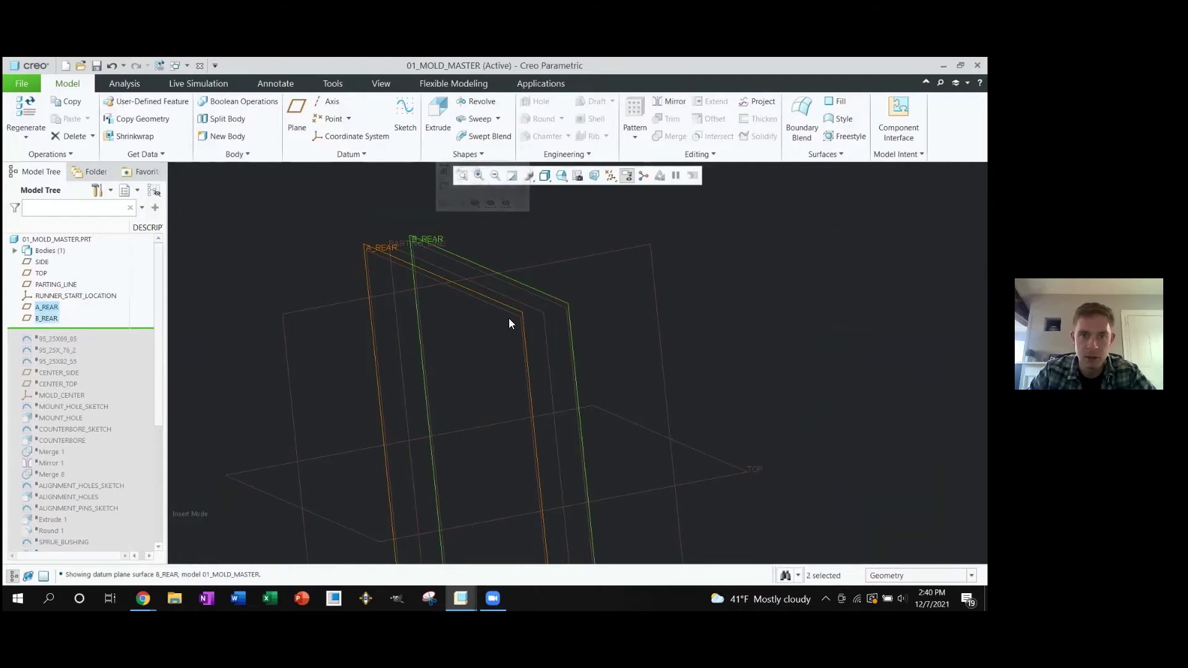
pyautogui.scroll(-3, 509, 320)
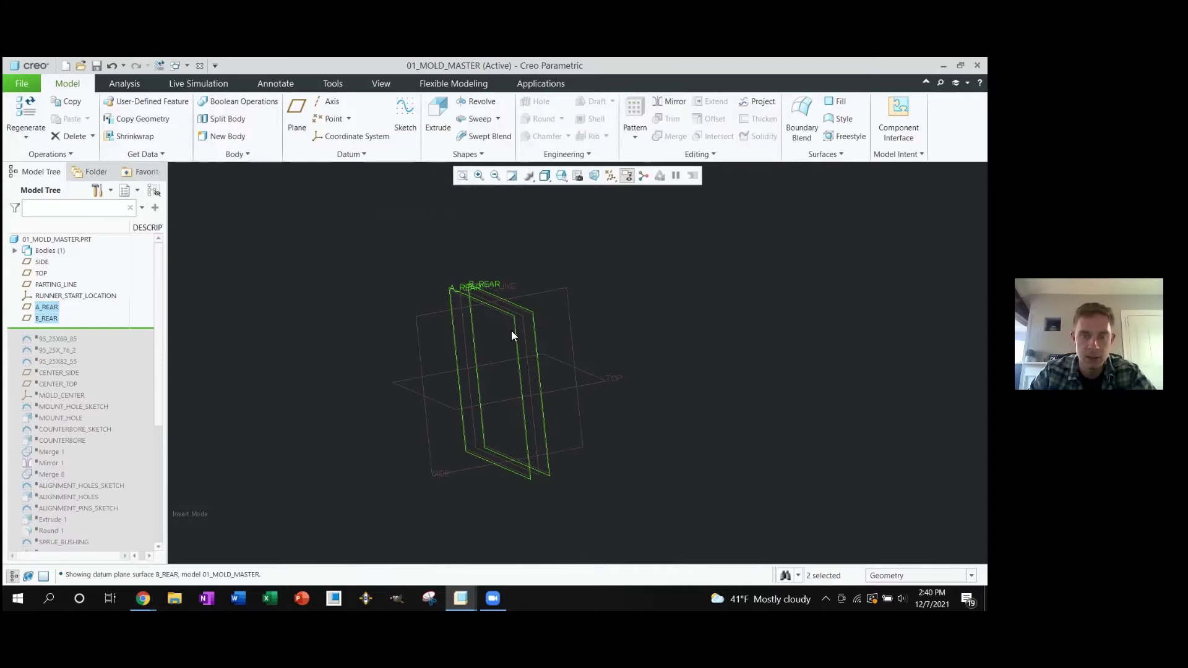
pyautogui.scroll(2, 511, 332)
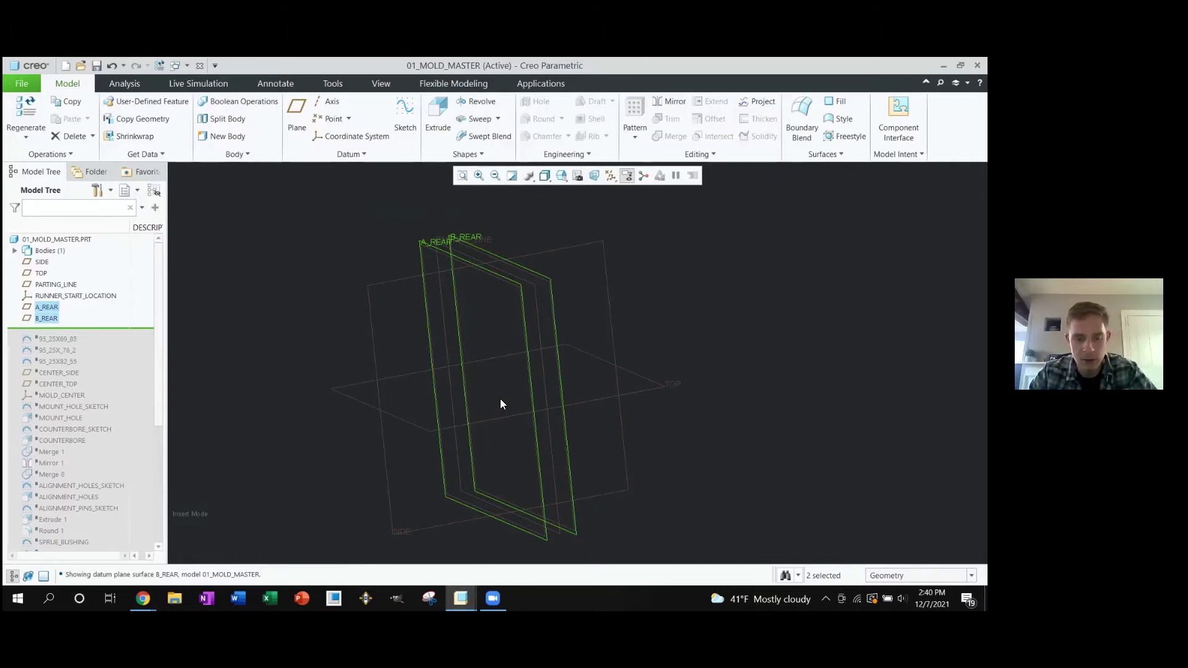
# Roll the model forward past the sketches 95_25X69_85, 95_25X_76_2 and 95_25X82_55 and highlight each outline in a front view
pyautogui.press('v')
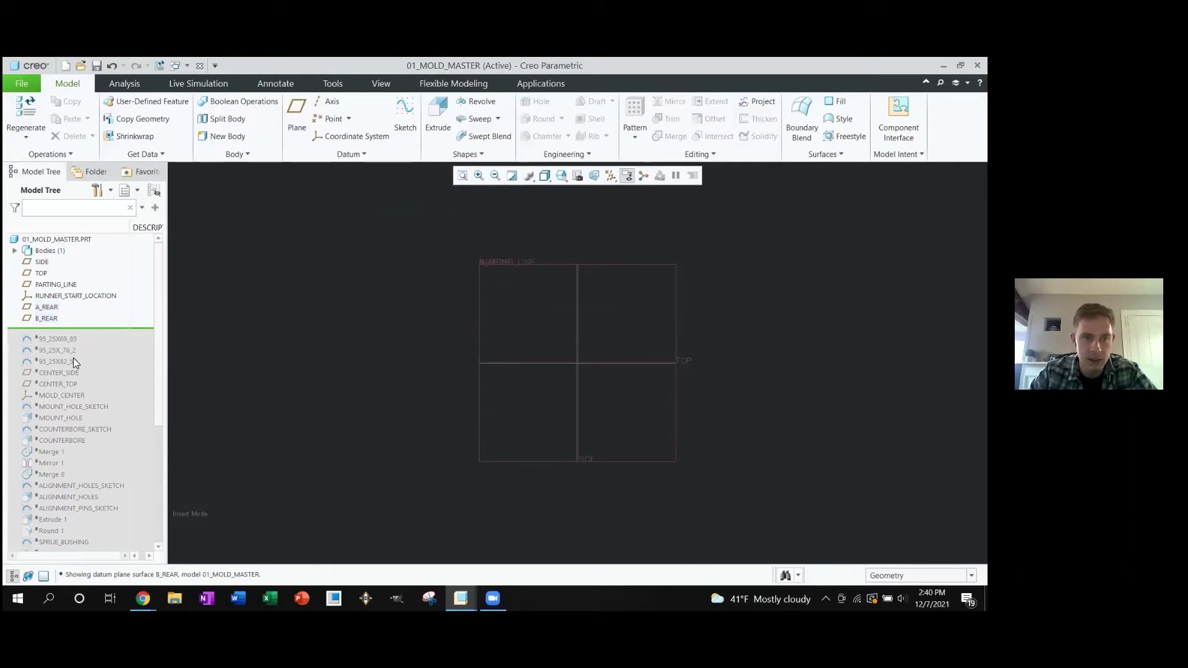
pyautogui.moveTo(73, 358); pyautogui.dragTo(73, 360)
pyautogui.scroll(5, 598, 364)
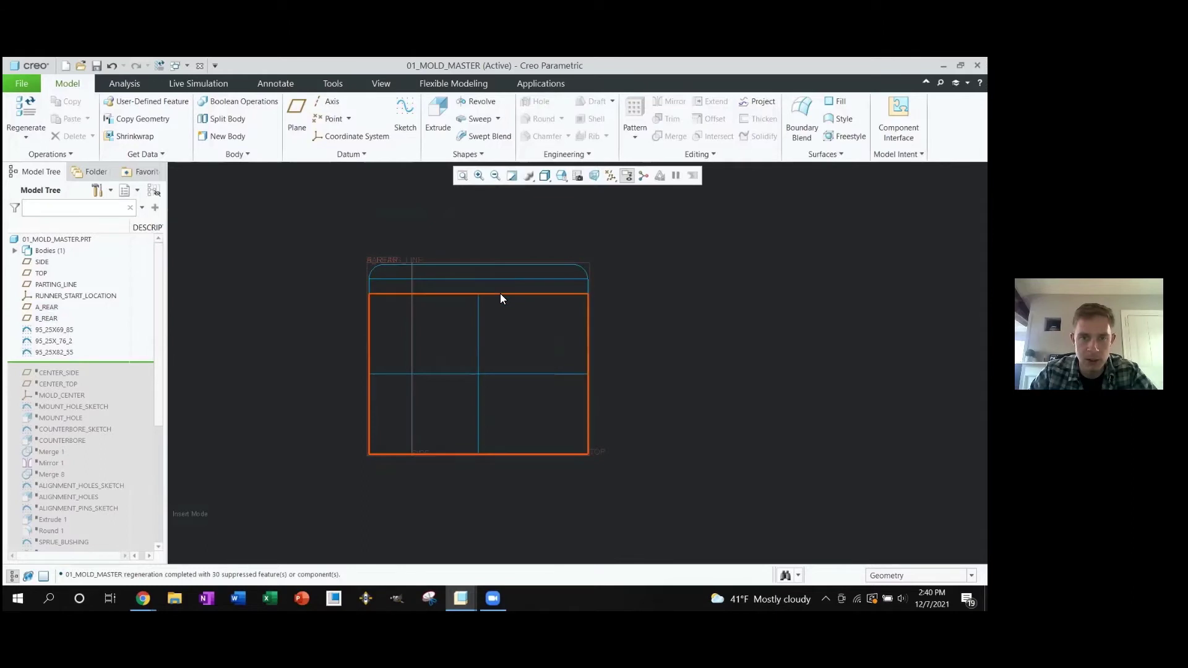
pyautogui.click(54, 331)
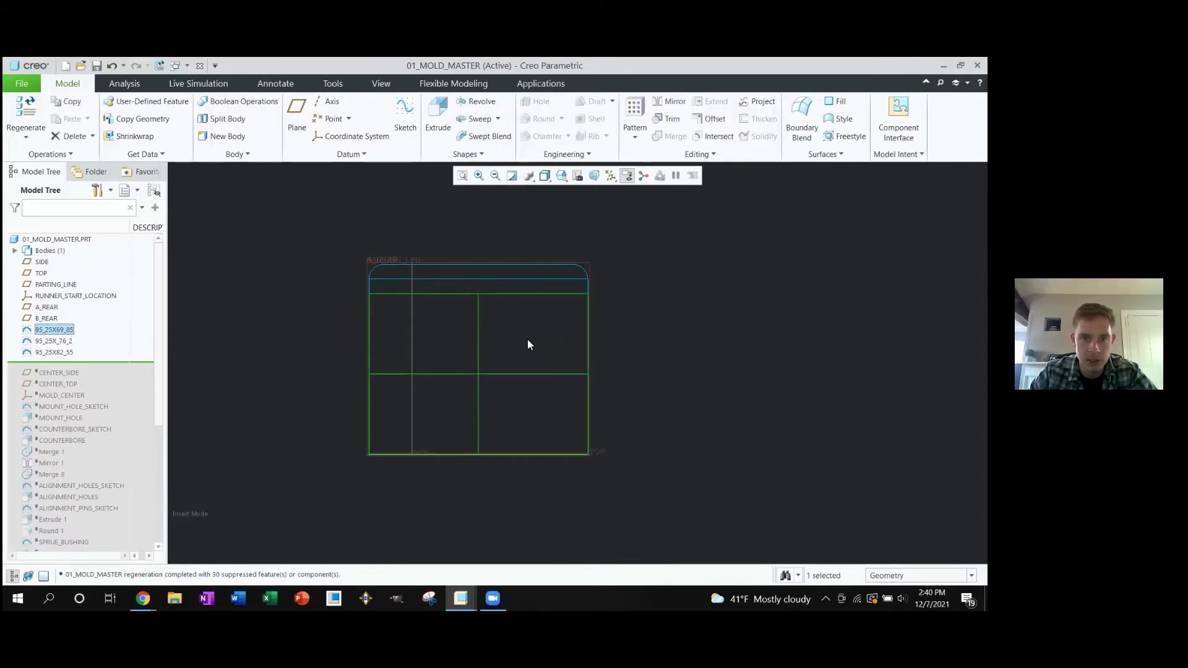
pyautogui.click(62, 341)
pyautogui.click(59, 351)
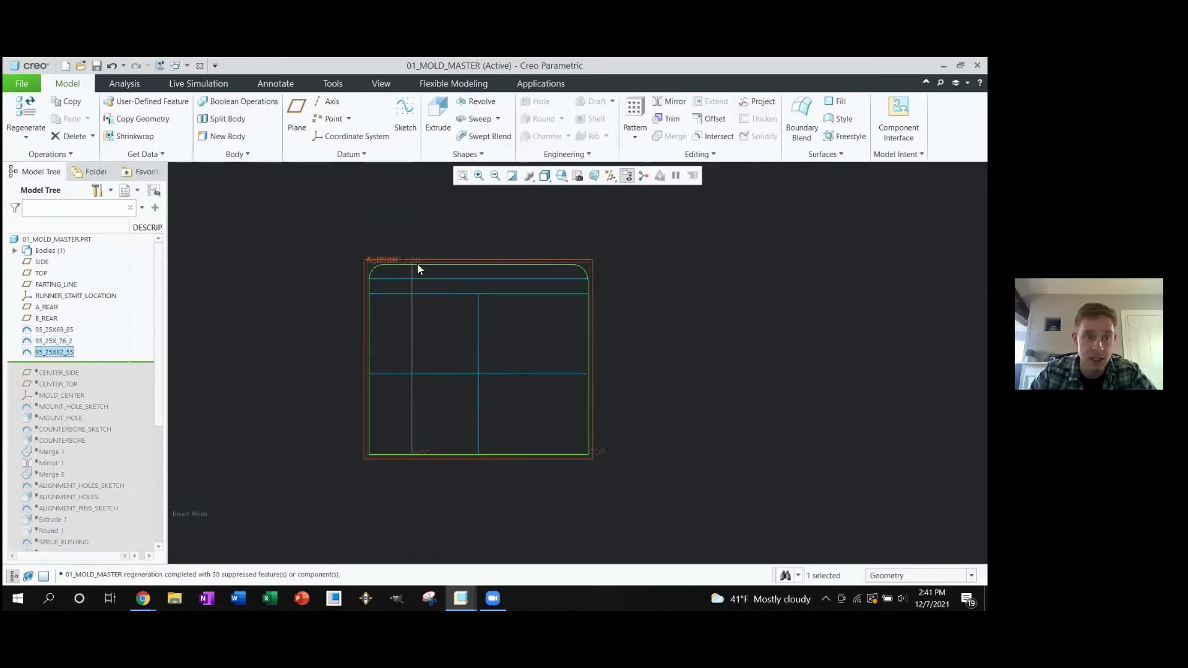
# Return to the 1903_ASSY_09-09-19 assembly and hide the strip-shaped part 1903_ASSY_09-09-19_4 above the upper insert
pyautogui.hotkey('alt', 'Tab')
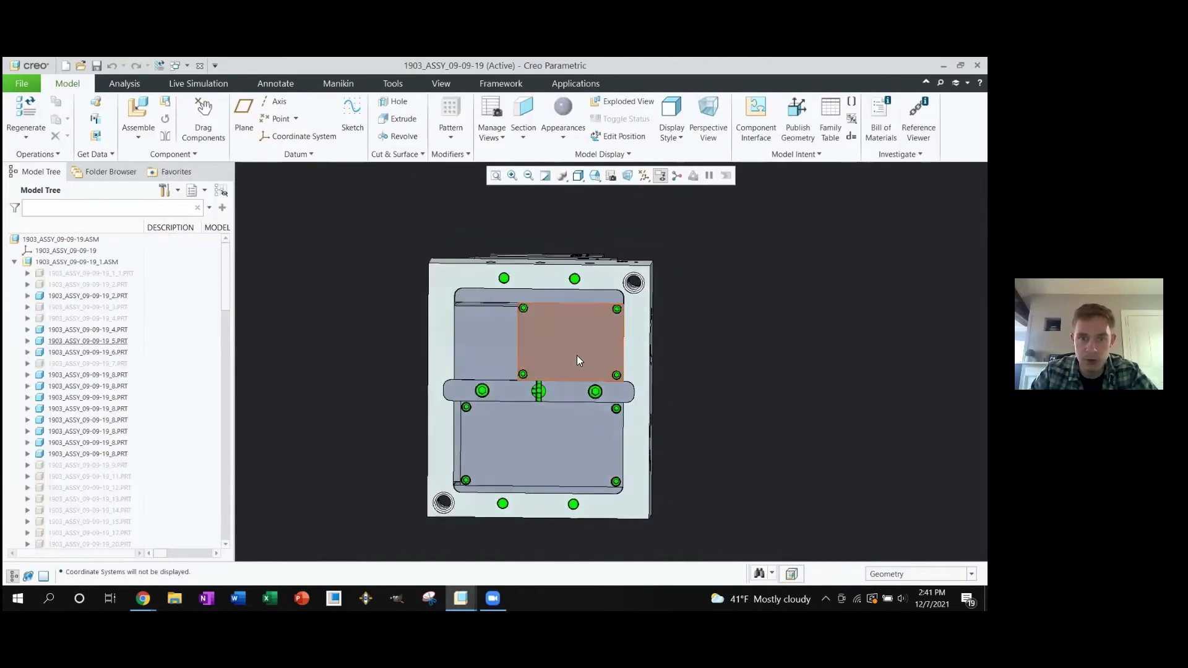
pyautogui.scroll(-2, 577, 353)
pyautogui.click(578, 321)
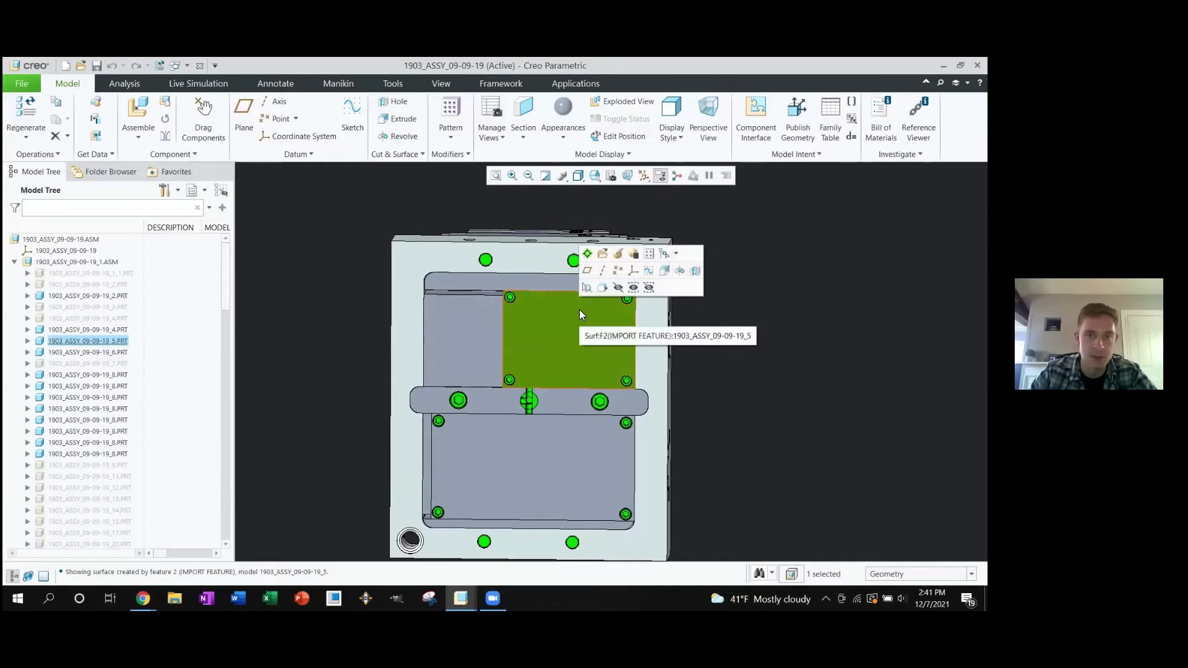
pyautogui.click(553, 286)
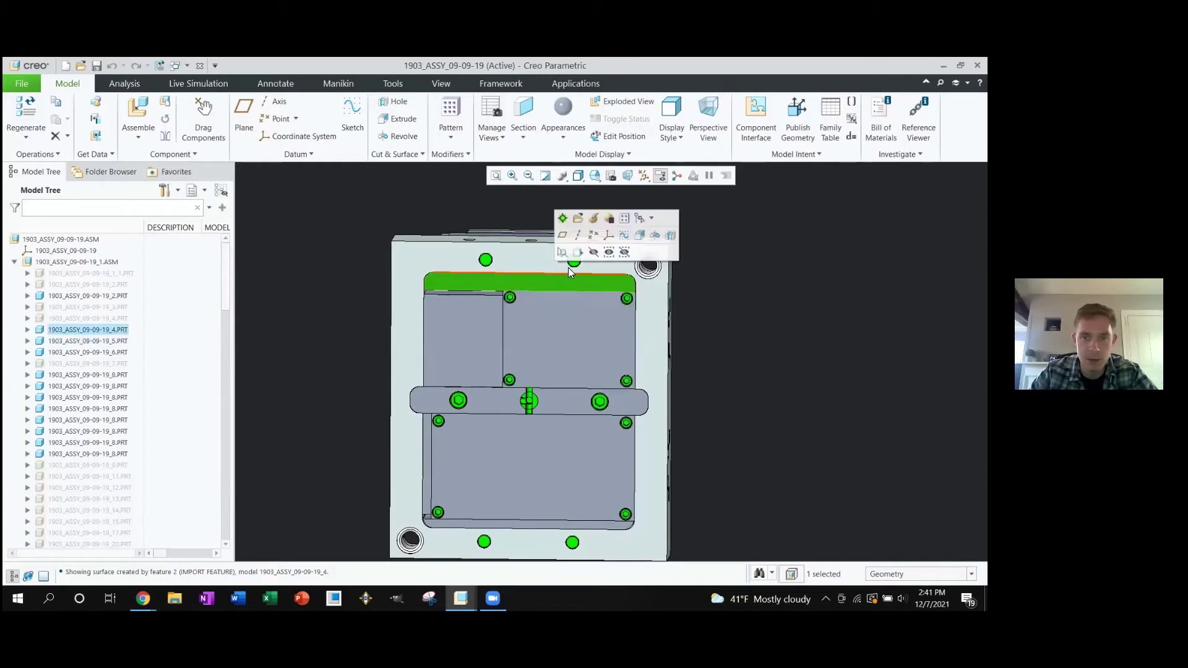
pyautogui.click(592, 252)
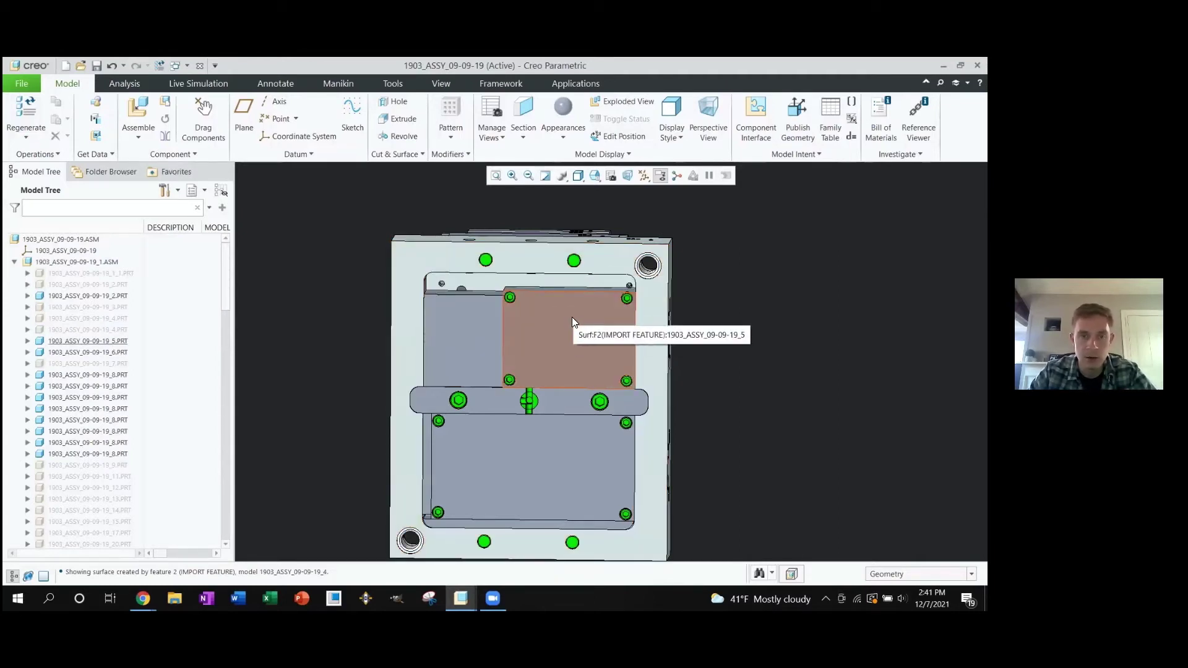
# In 01_MOLD_MASTER, roll the model forward past the CENTER_SIDE and CENTER_TOP datum planes and view them at a slight angle
pyautogui.hotkey('alt', 'Tab')
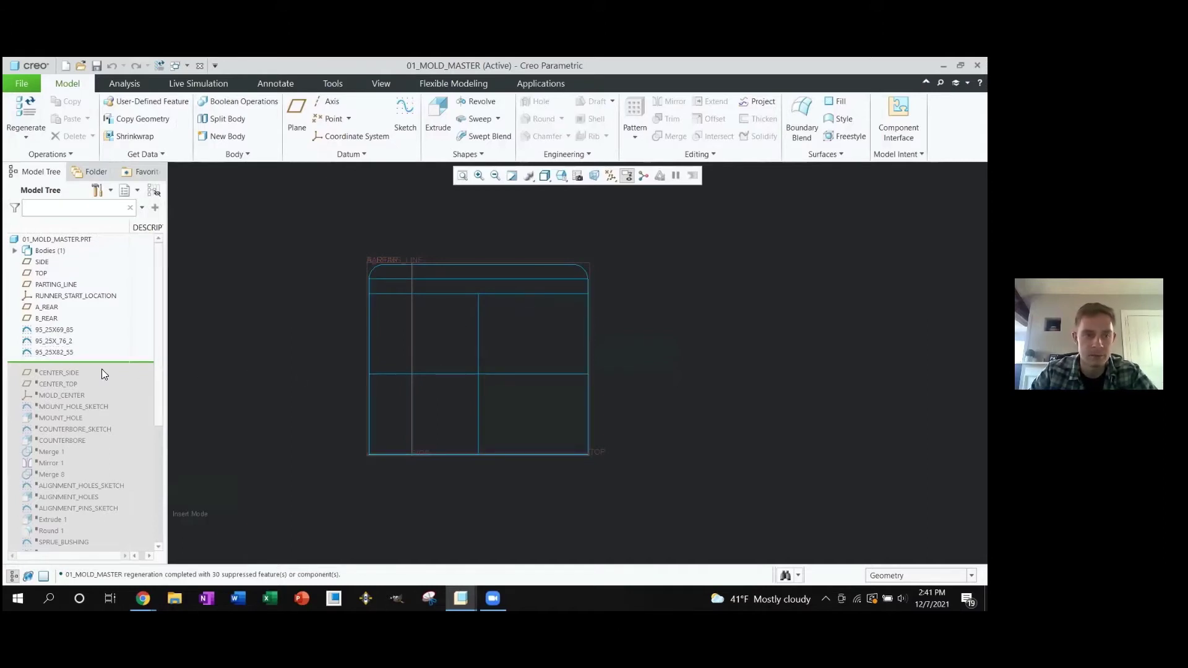
pyautogui.moveTo(112, 366); pyautogui.dragTo(103, 383)
pyautogui.scroll(-2, 428, 324)
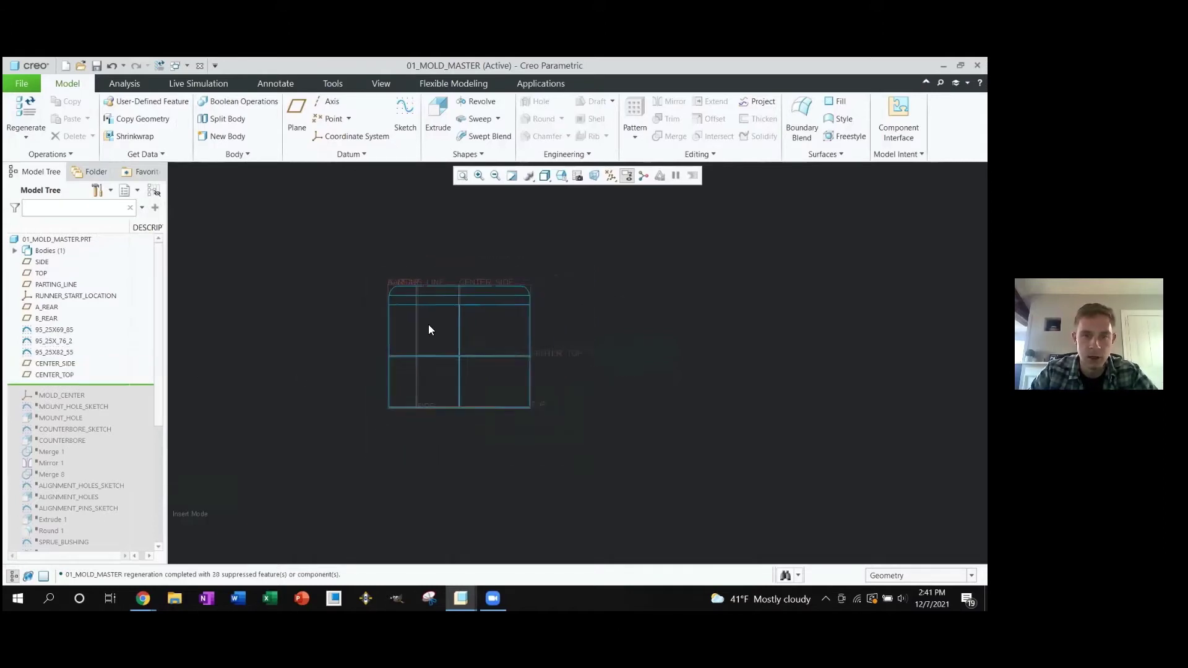
pyautogui.keyDown('shift'); pyautogui.moveTo(376, 376); pyautogui.dragTo(425, 356, button='middle'); pyautogui.keyUp('shift')
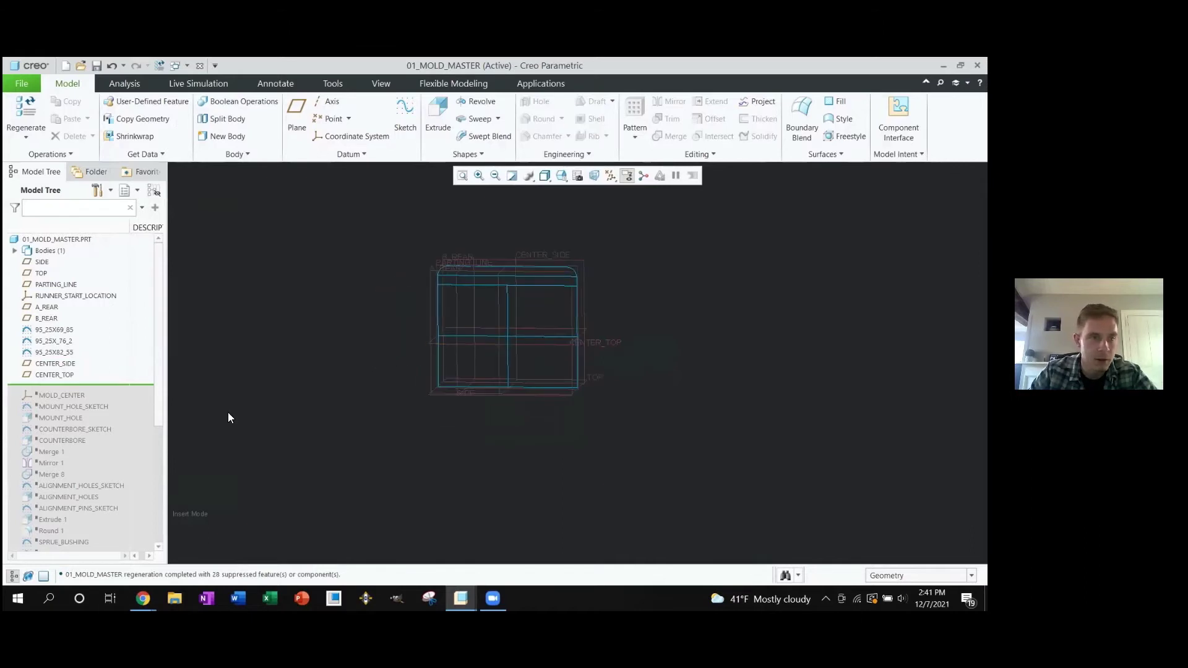
# Roll the model forward past the MOLD_CENTER coordinate system and display the coordinate systems to show it between the center planes
pyautogui.moveTo(108, 384); pyautogui.dragTo(103, 397)
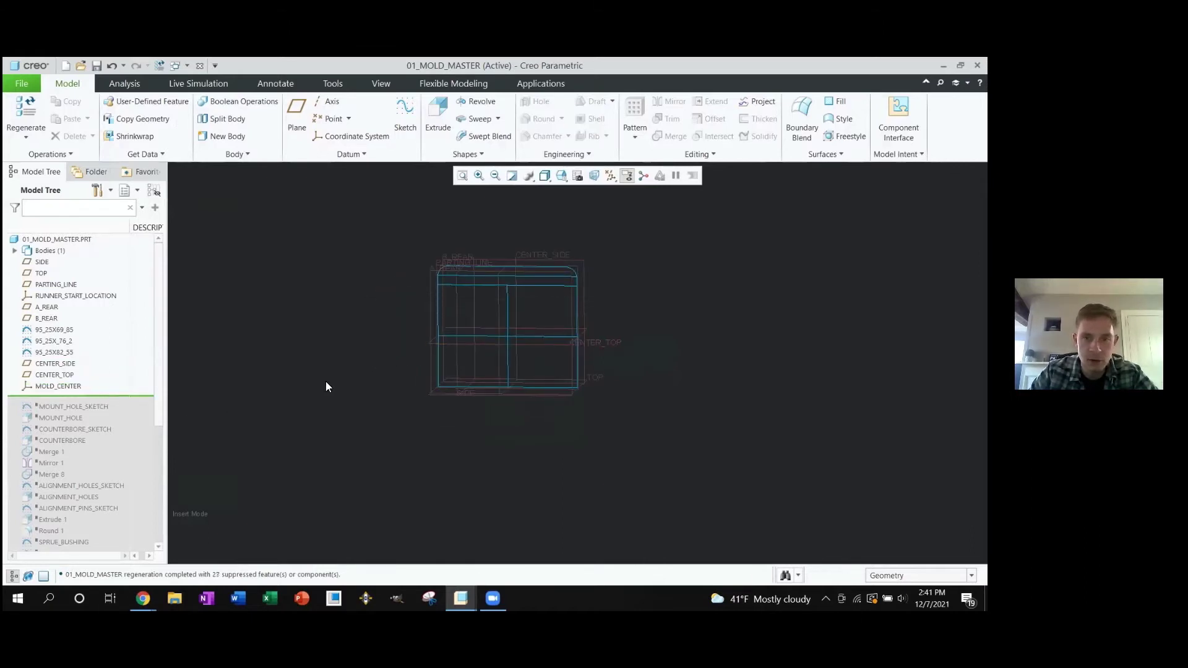
pyautogui.press('c')
pyautogui.scroll(1, 509, 308)
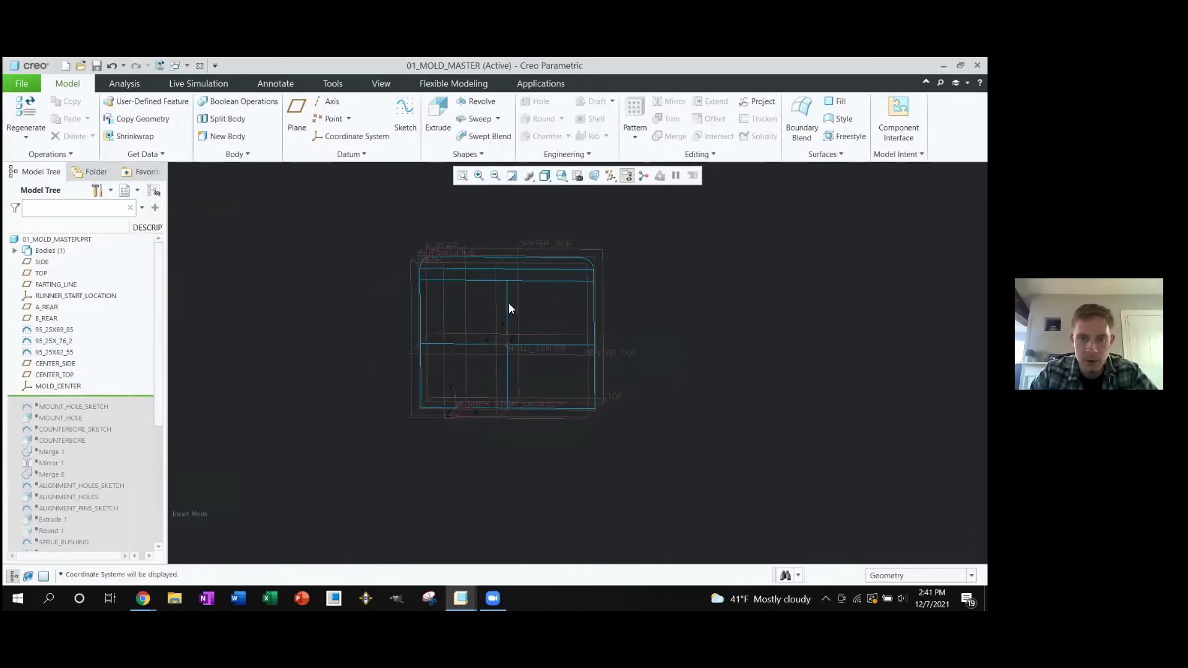
pyautogui.scroll(3, 508, 305)
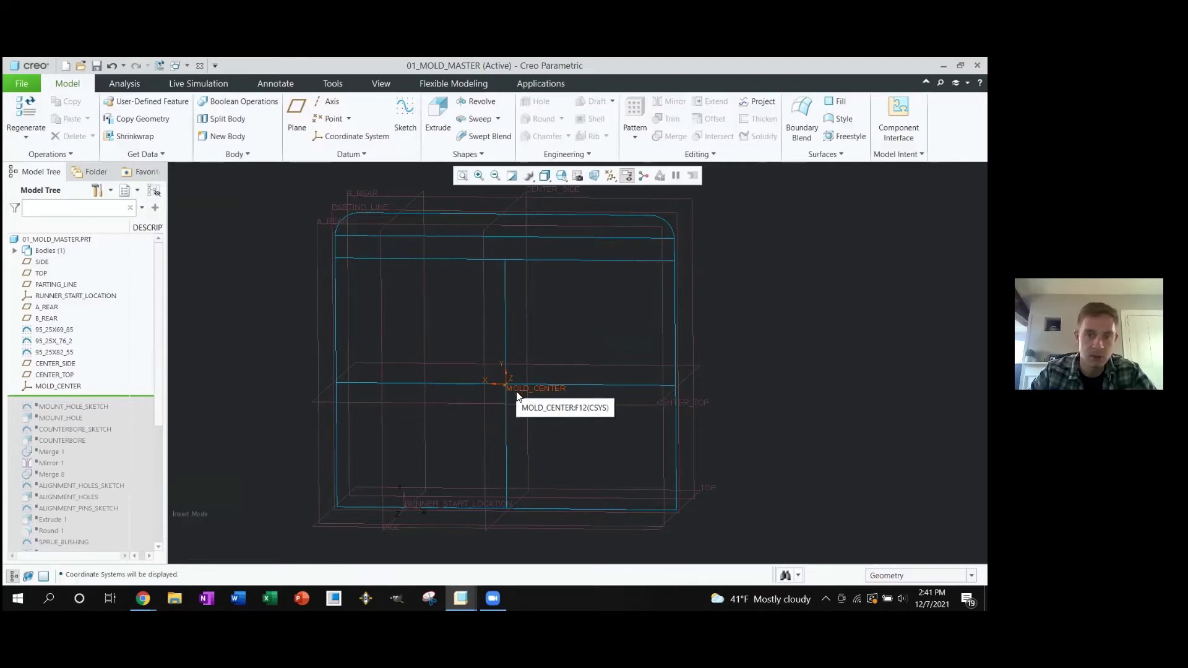
# Roll the model forward past the MOUNT_HOLE and COUNTERBORE features with their sketches and view the corner geometry in 3D
pyautogui.scroll(-1, 82, 375)
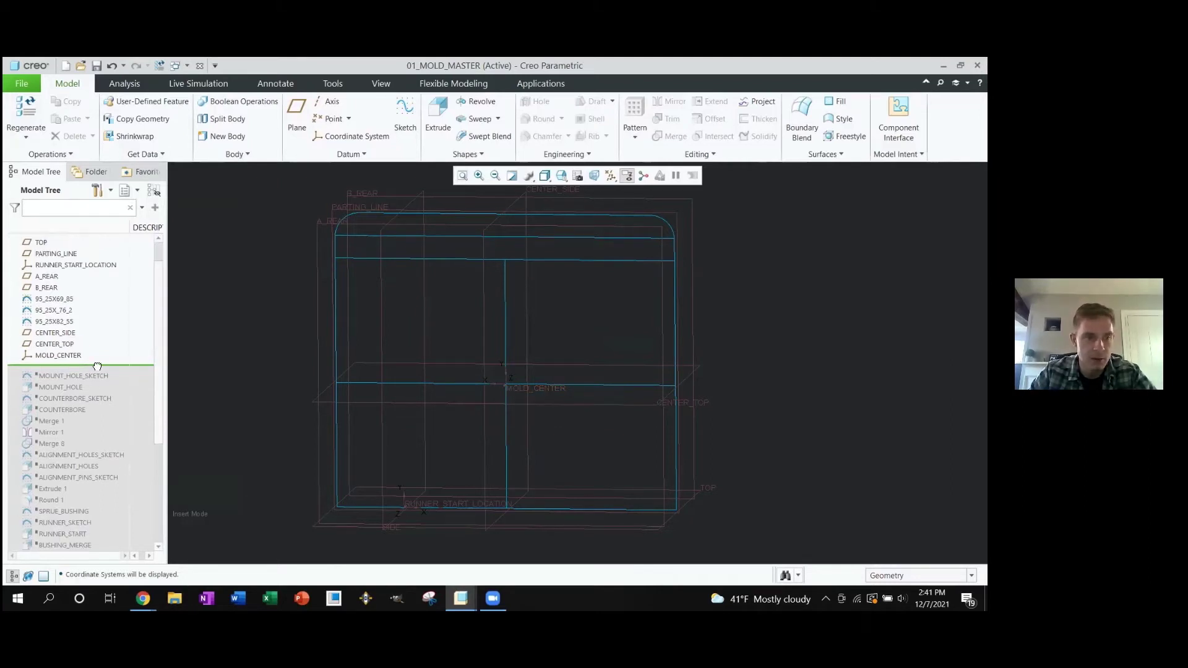
pyautogui.moveTo(96, 379); pyautogui.dragTo(93, 384)
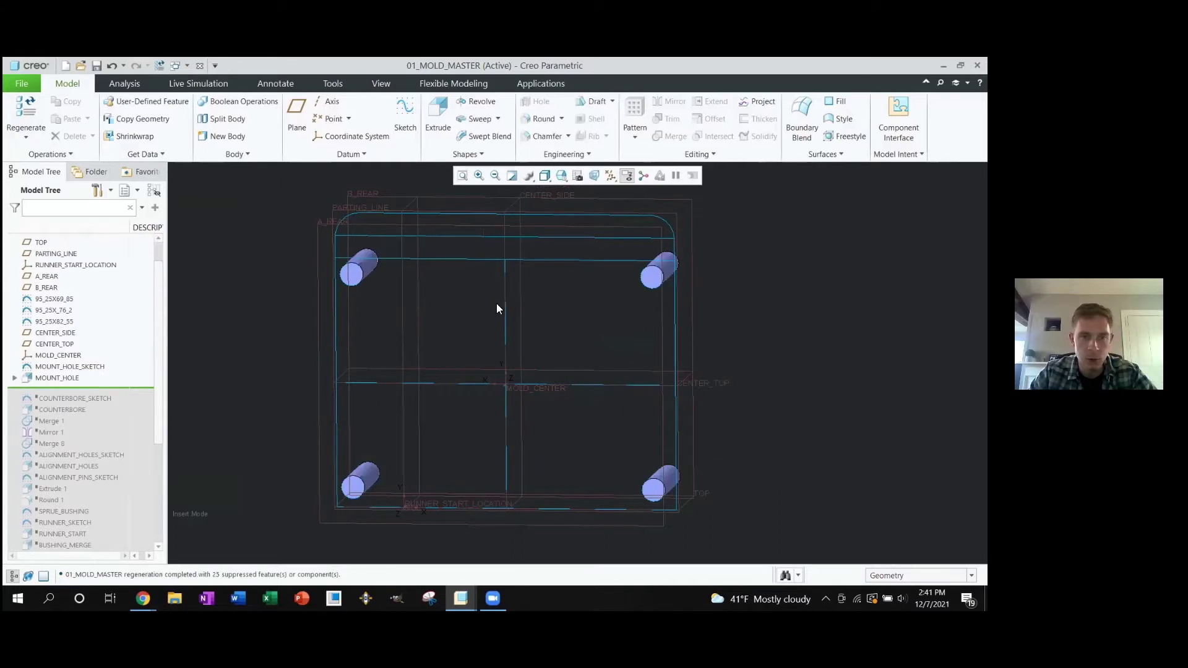
pyautogui.moveTo(82, 389); pyautogui.dragTo(78, 415)
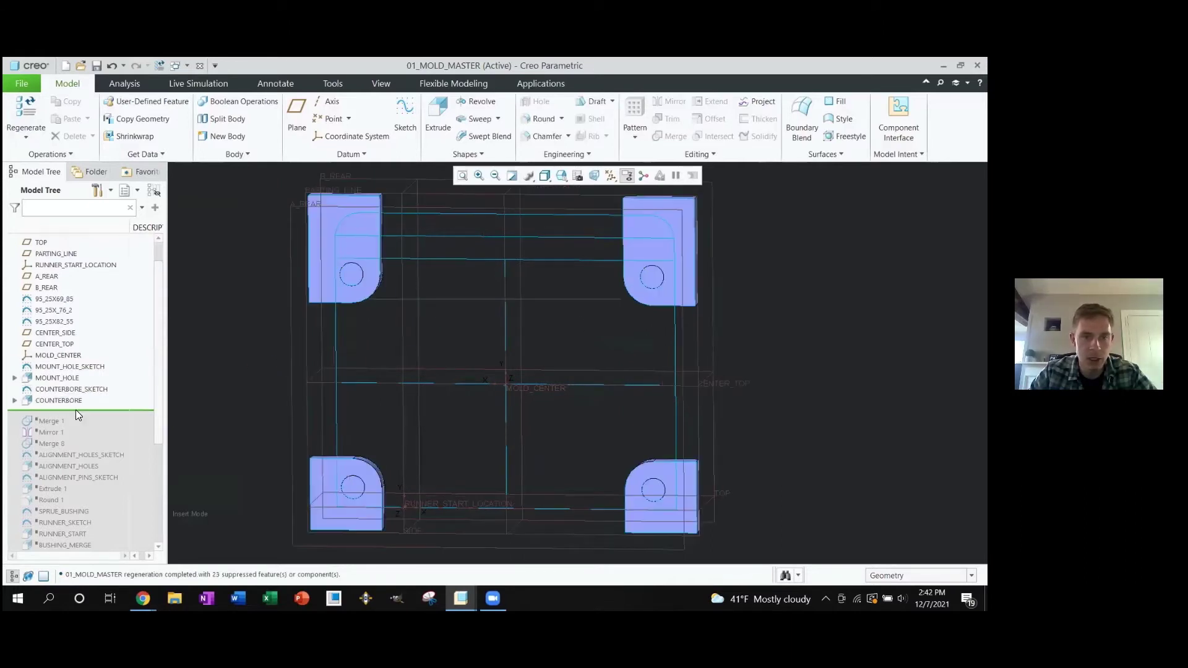
pyautogui.moveTo(366, 292); pyautogui.dragTo(361, 307, button='middle')
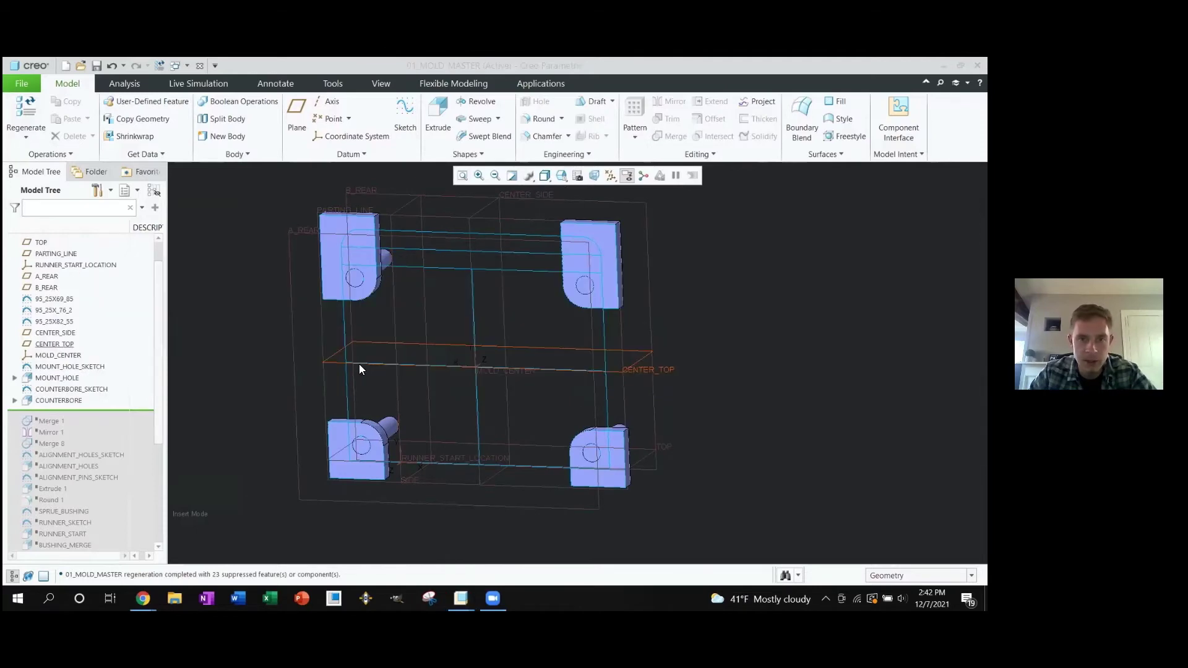
# In the 1903_ASSY_09-09-19 assembly, temporarily hide the upper-right insert to examine the mounting screws at its corners
pyautogui.hotkey('alt', 'Tab')
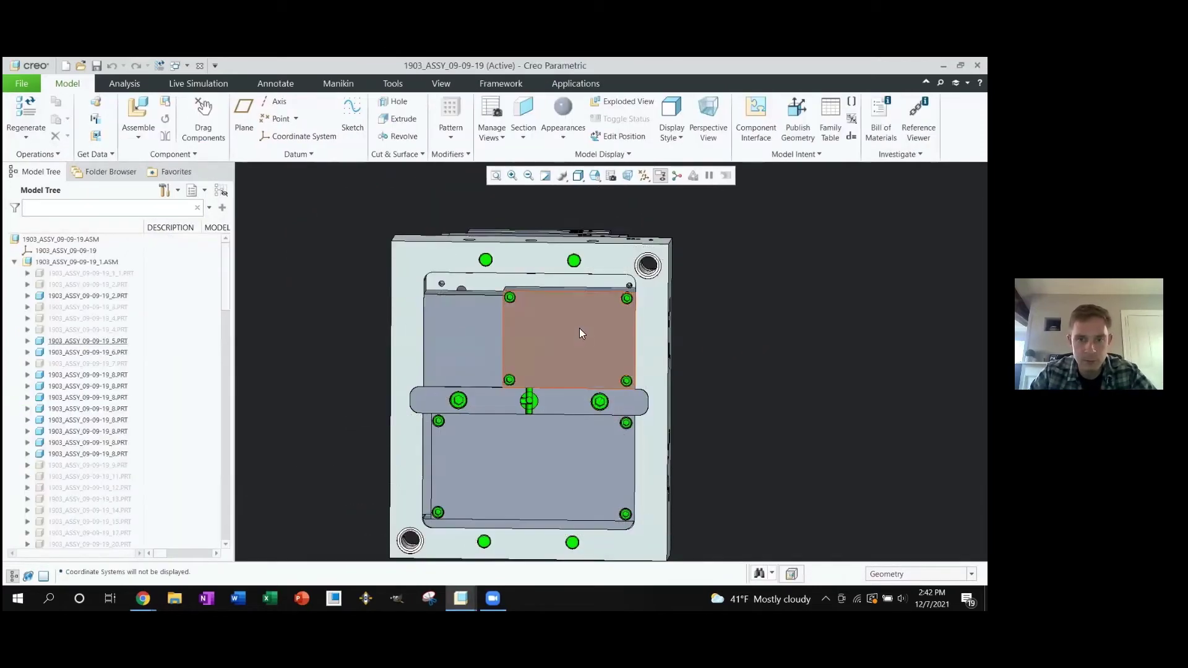
pyautogui.click(582, 326)
pyautogui.click(617, 292)
pyautogui.scroll(4, 551, 324)
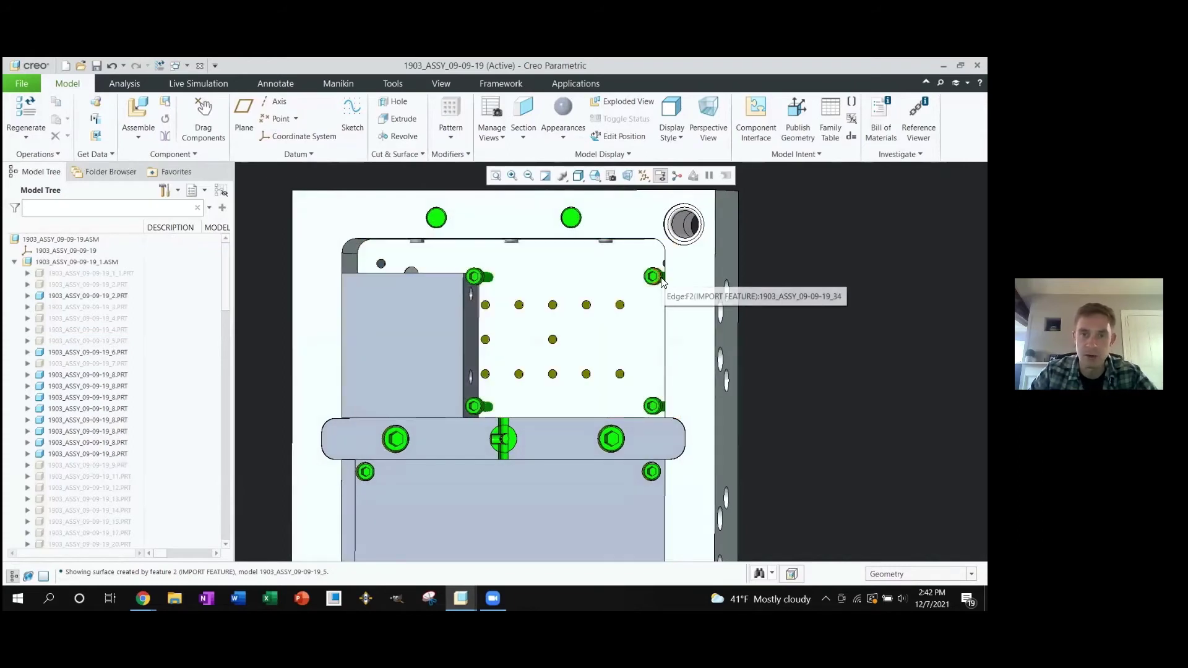
pyautogui.scroll(-5, 659, 288)
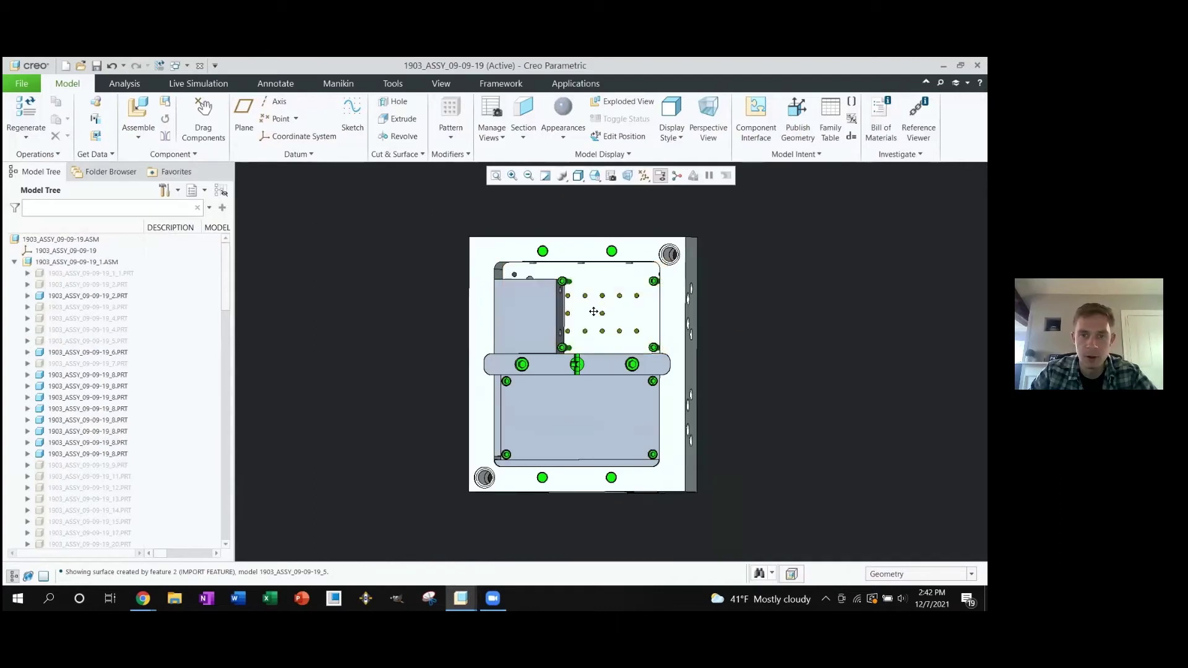
pyautogui.keyDown('shift'); pyautogui.moveTo(612, 306); pyautogui.dragTo(495, 309, button='middle'); pyautogui.keyUp('shift')
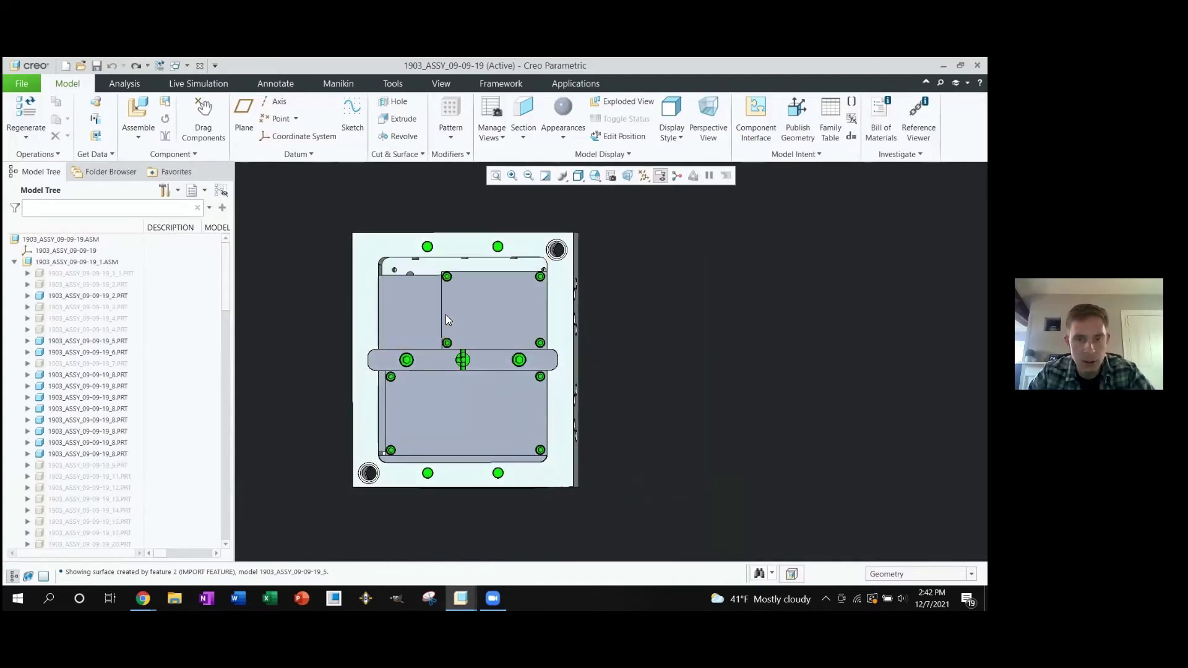
pyautogui.scroll(3, 534, 279)
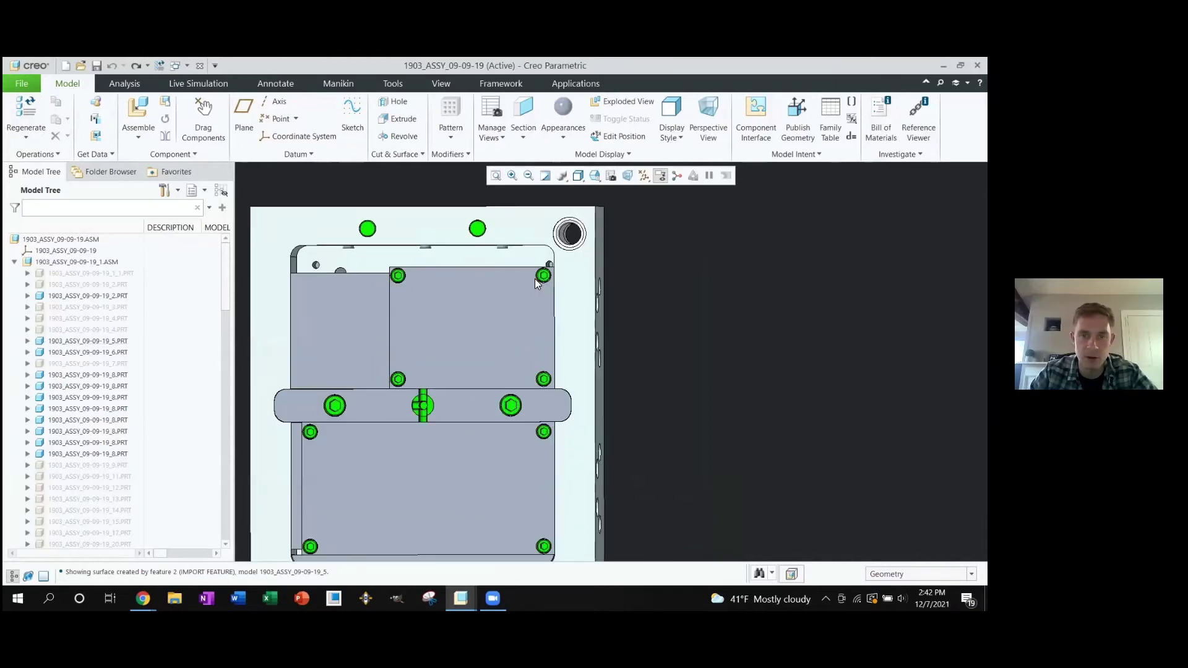
# Back in 01_MOLD_MASTER, roll the model forward past Merge 1 and Mirror 1 and inspect the mirrored mount holes from the side
pyautogui.hotkey('alt', 'Tab')
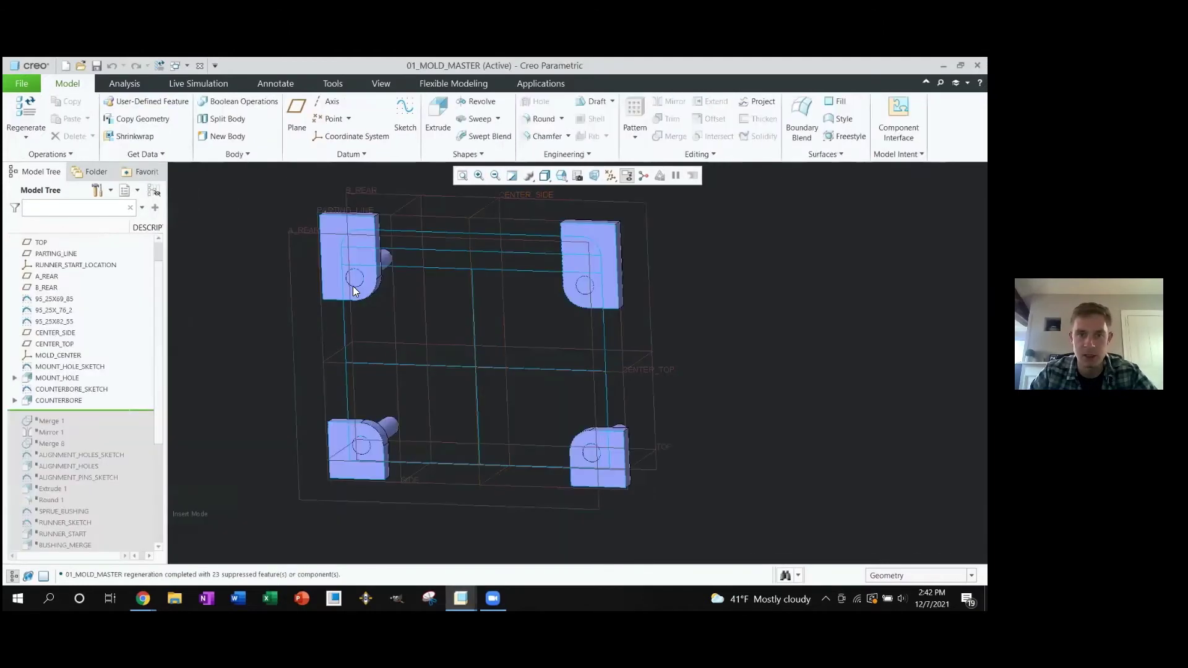
pyautogui.moveTo(93, 411); pyautogui.dragTo(87, 433)
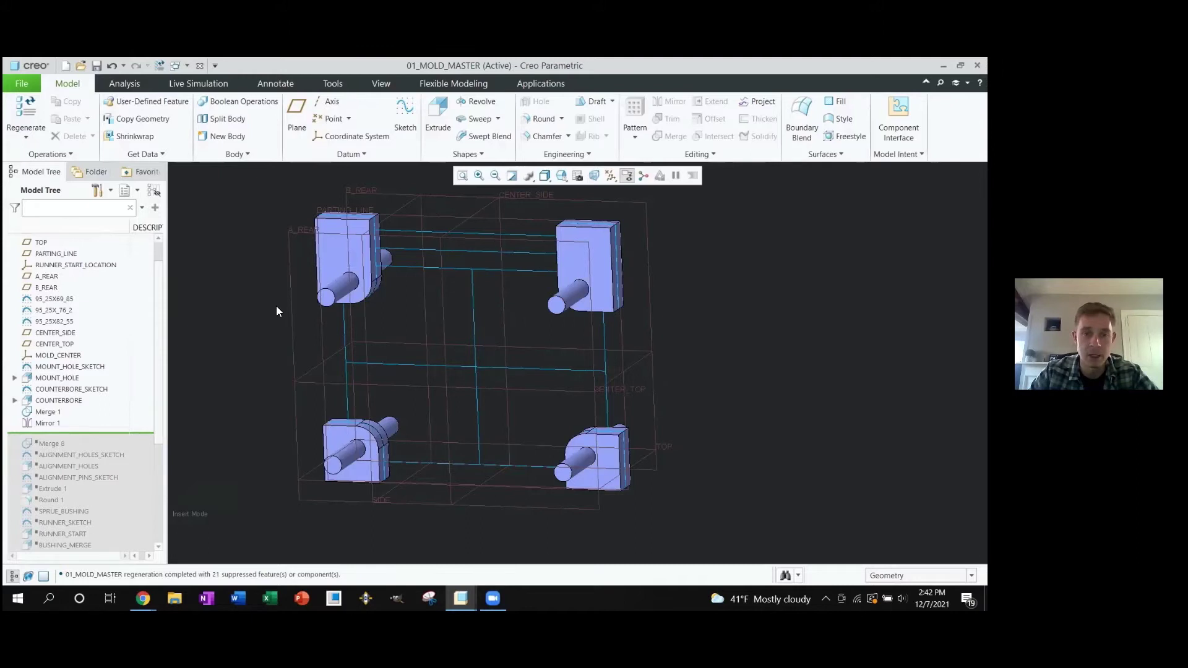
pyautogui.moveTo(331, 299); pyautogui.dragTo(511, 366, button='middle')
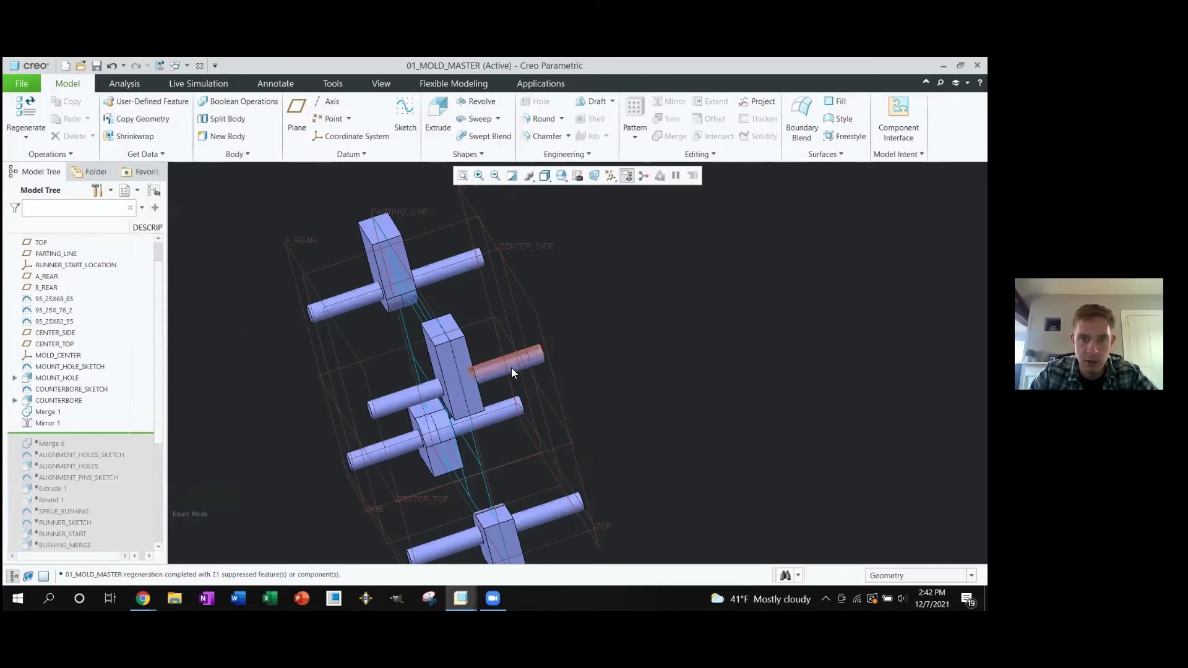
pyautogui.hotkey('ctrl', 'd')
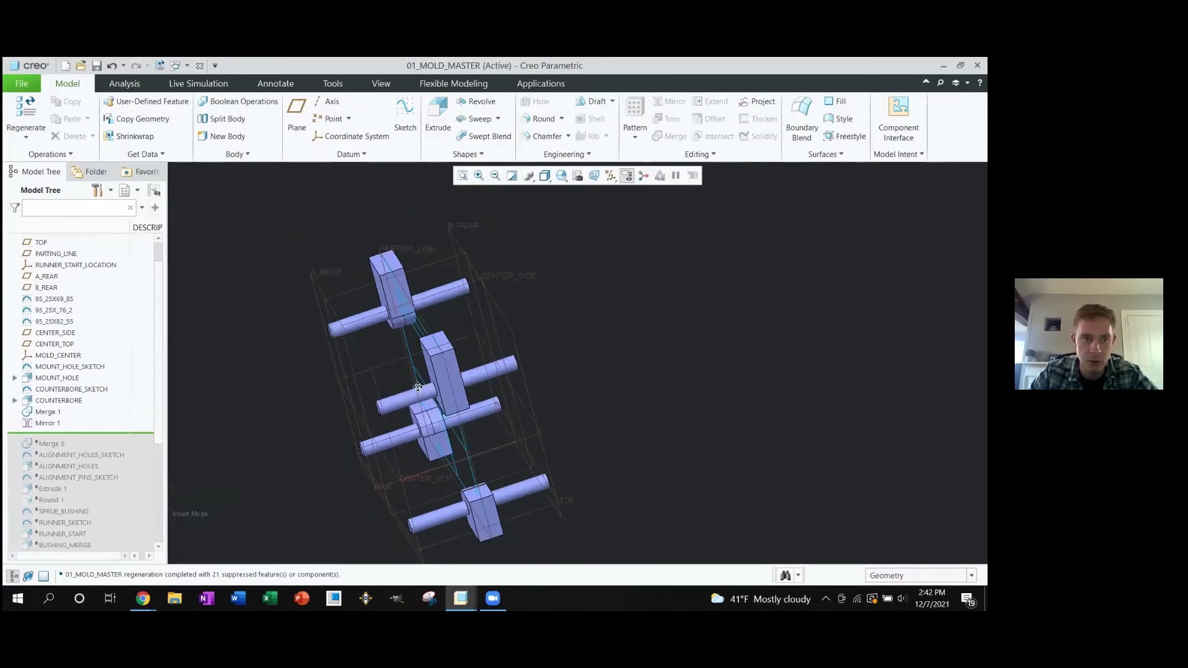
# Roll the model forward past Merge 8, ALIGNMENT_HOLES_SKETCH and ALIGNMENT_HOLES, and hide the datum planes in a near-front view
pyautogui.moveTo(106, 438); pyautogui.dragTo(105, 471)
pyautogui.moveTo(459, 392); pyautogui.dragTo(493, 387, button='middle')
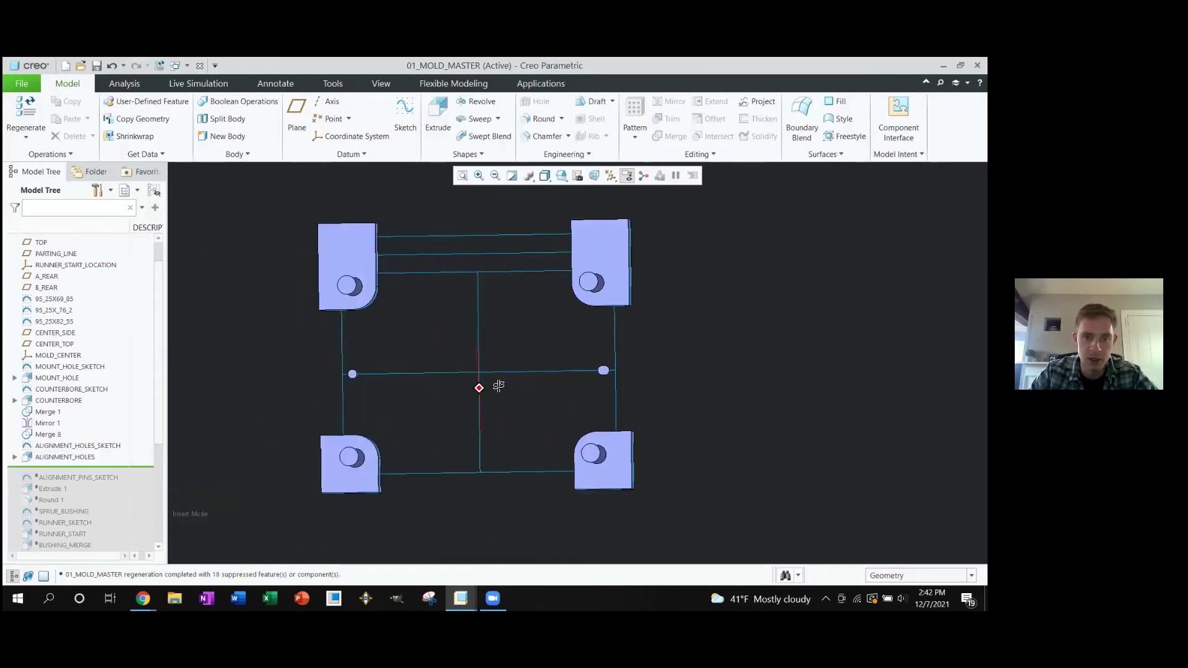
pyautogui.scroll(-4, 579, 368)
pyautogui.scroll(3, 577, 375)
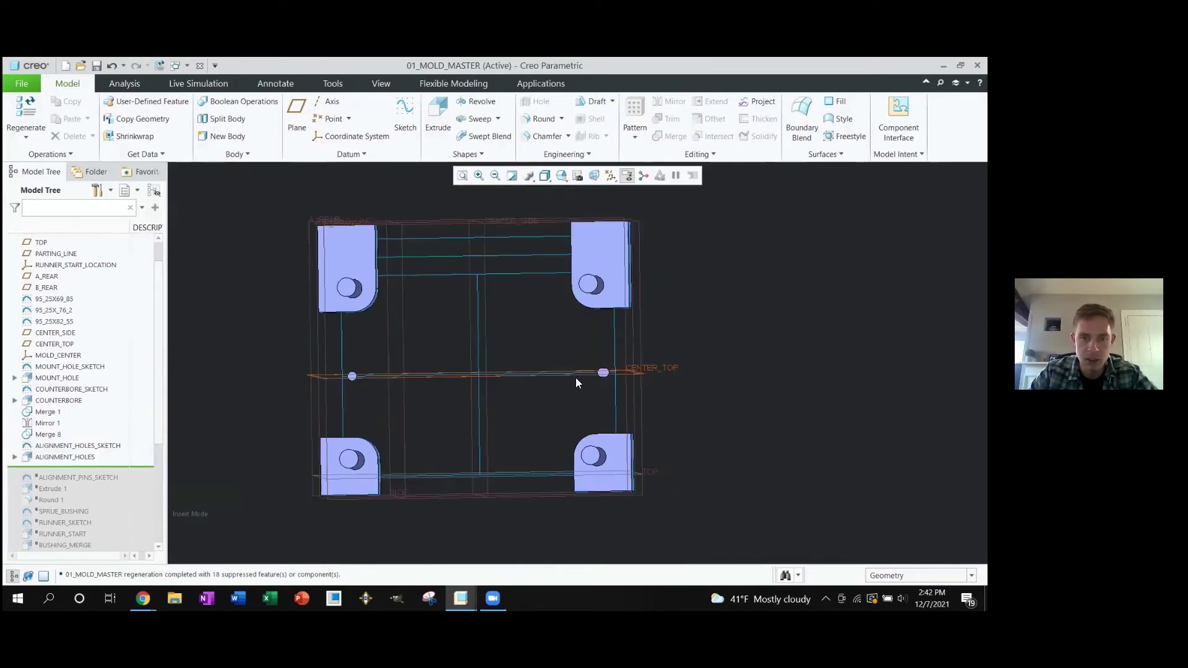
pyautogui.hotkey('ctrl', 'alt', 'p')
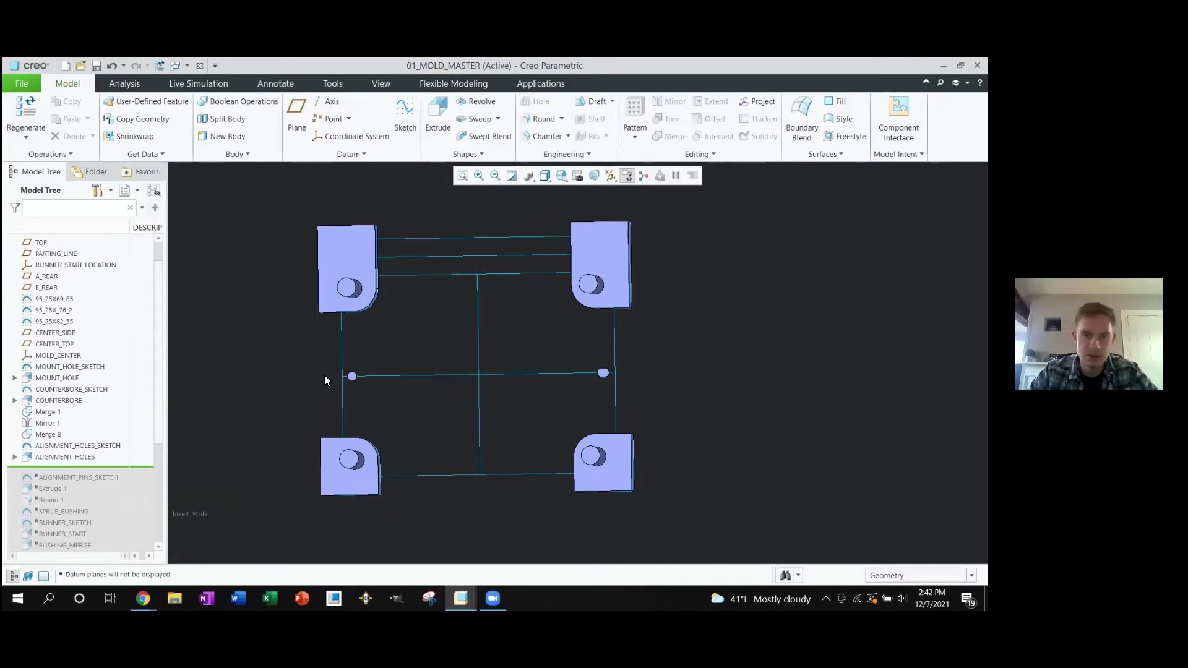
pyautogui.scroll(-1, 347, 378)
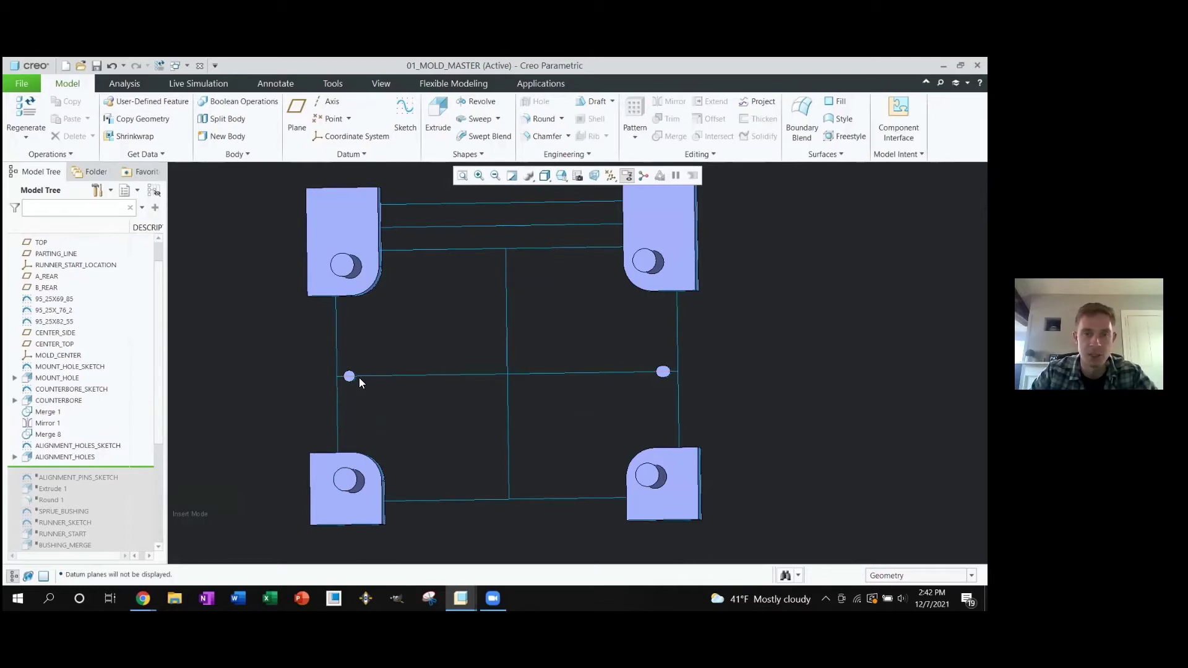
# Roll the model forward past ALIGNMENT_PINS_SKETCH and inspect the two alignment holes in an angled 3D view
pyautogui.moveTo(131, 460); pyautogui.dragTo(94, 481)
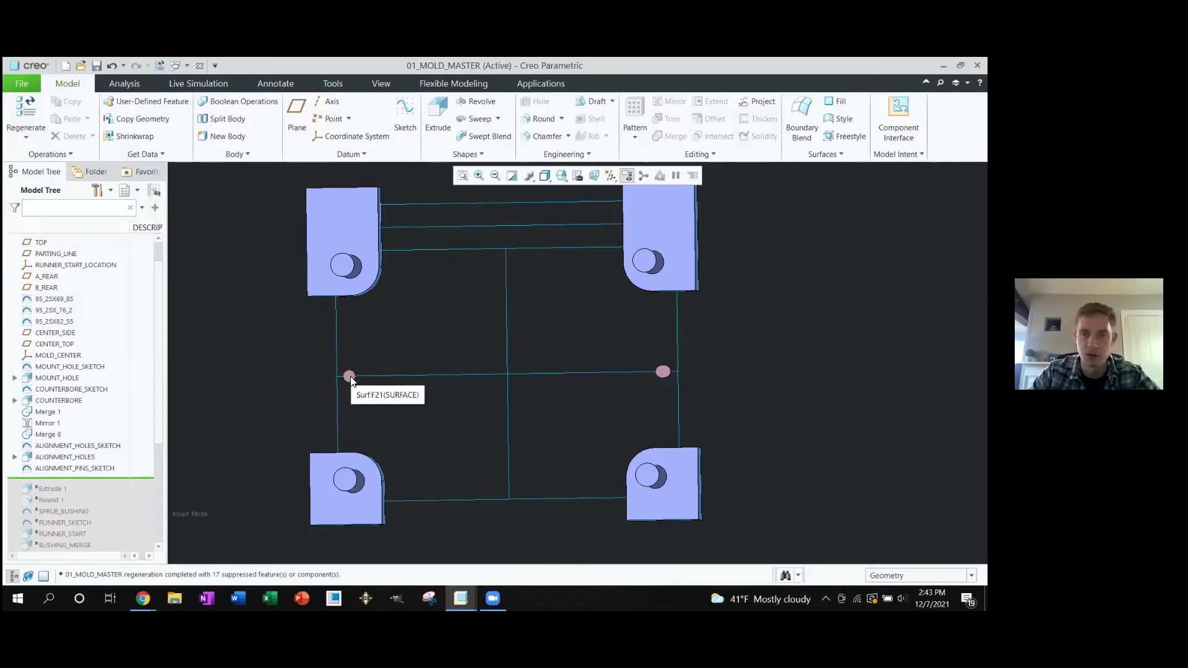
pyautogui.hotkey('ctrl', 'd')
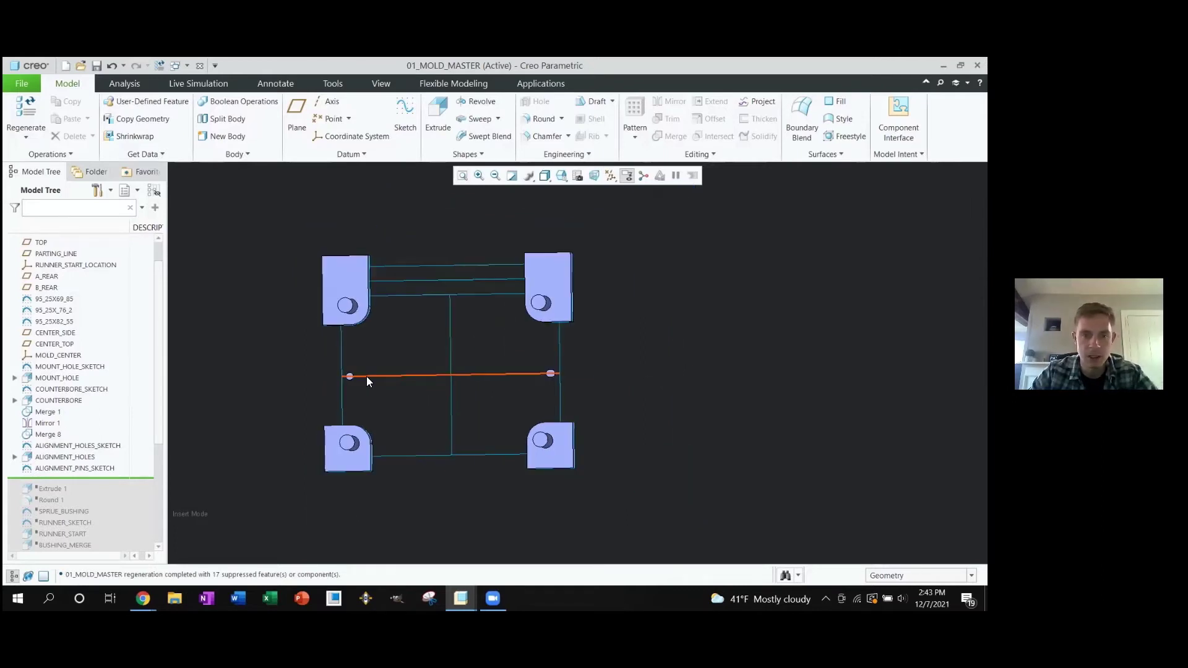
pyautogui.scroll(-3, 394, 389)
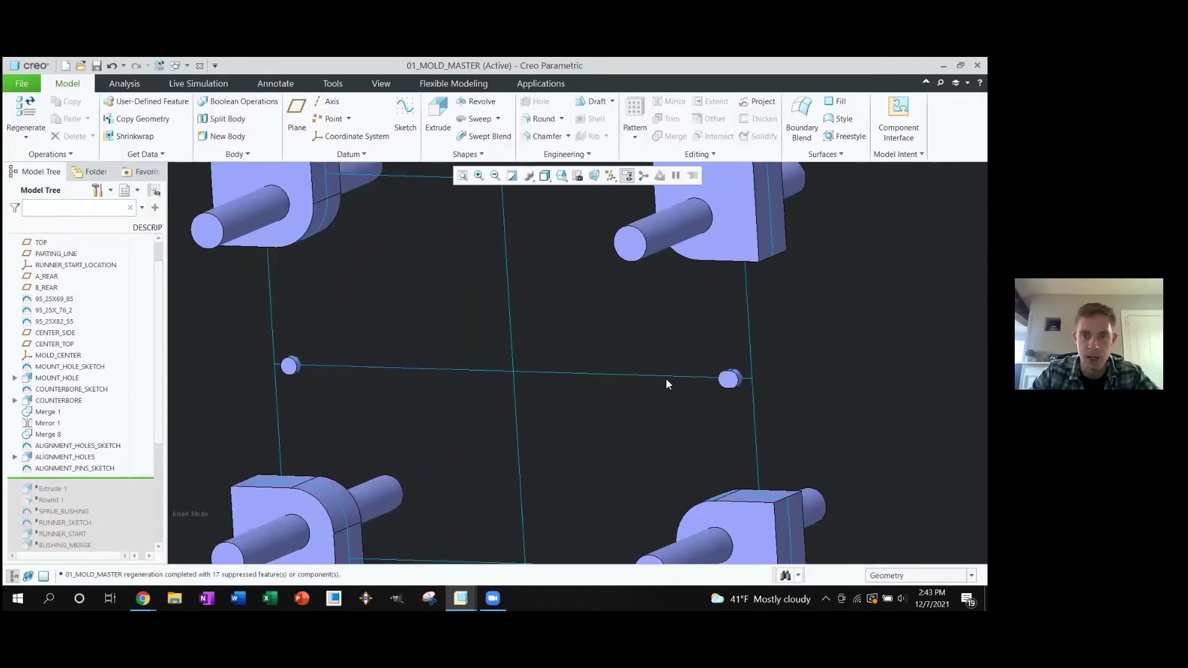
pyautogui.scroll(5, 665, 378)
pyautogui.moveTo(595, 389)
pyautogui.mouseDown(button='middle')
pyautogui.moveTo(503, 368)
pyautogui.moveTo(488, 380)
pyautogui.mouseUp(button='middle')
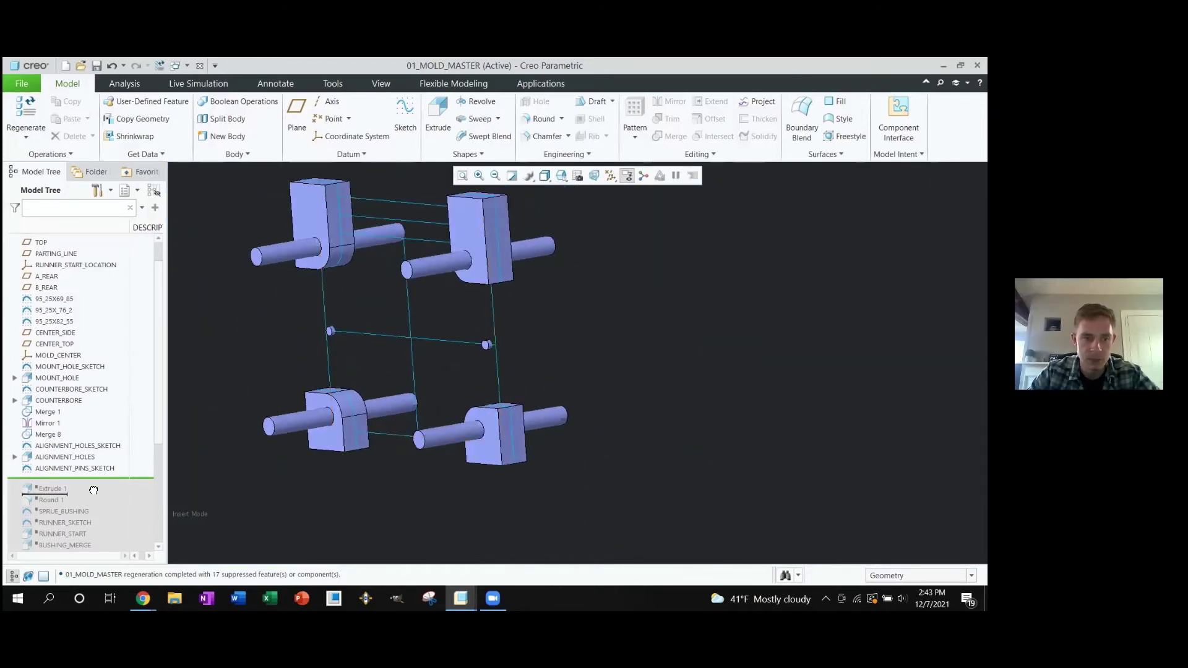
# Roll the model forward past Extrude 1 and hide the ALIGNMENT_HOLES feature that covers it
pyautogui.moveTo(93, 489); pyautogui.dragTo(93, 494)
pyautogui.scroll(-5, 490, 345)
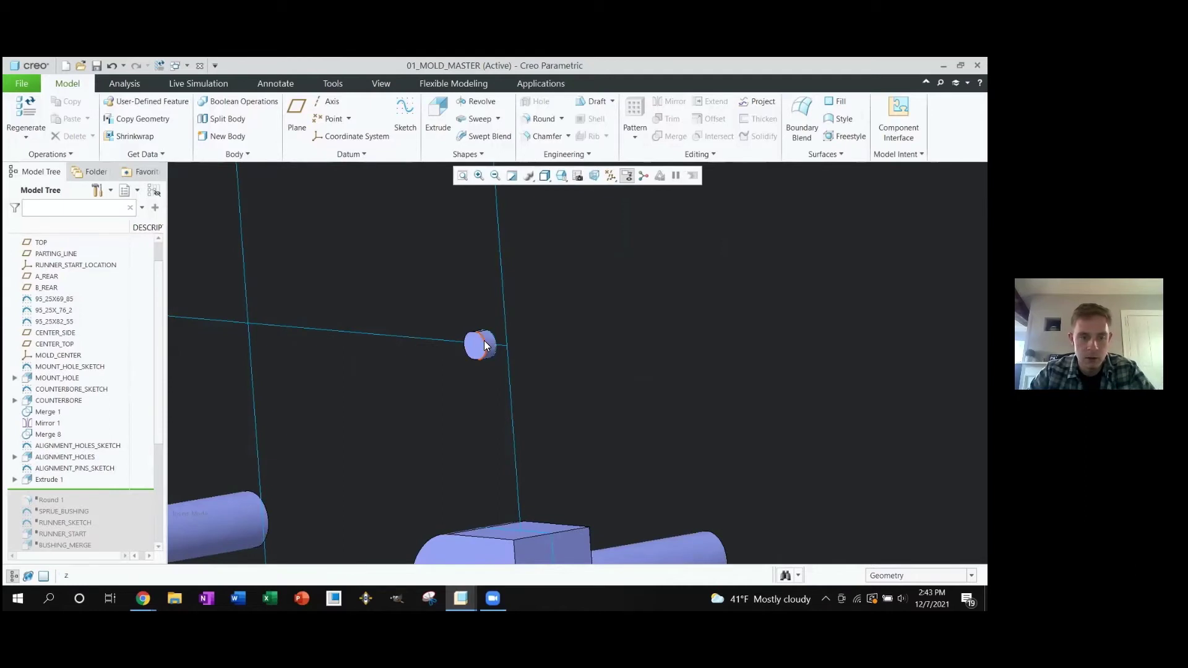
pyautogui.click(480, 345)
pyautogui.scroll(4, 480, 347)
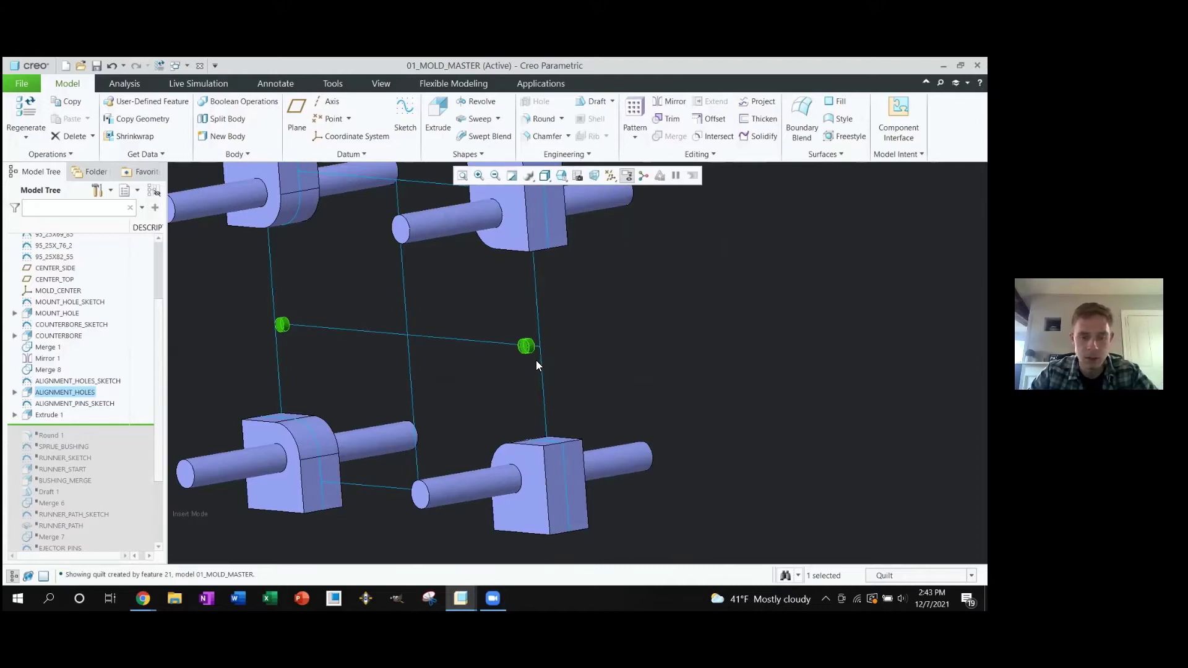
pyautogui.click(76, 392)
pyautogui.click(99, 358)
# Highlight the Extrude 1 alignment pins at both ends of the horizontal center line
pyautogui.scroll(-3, 487, 341)
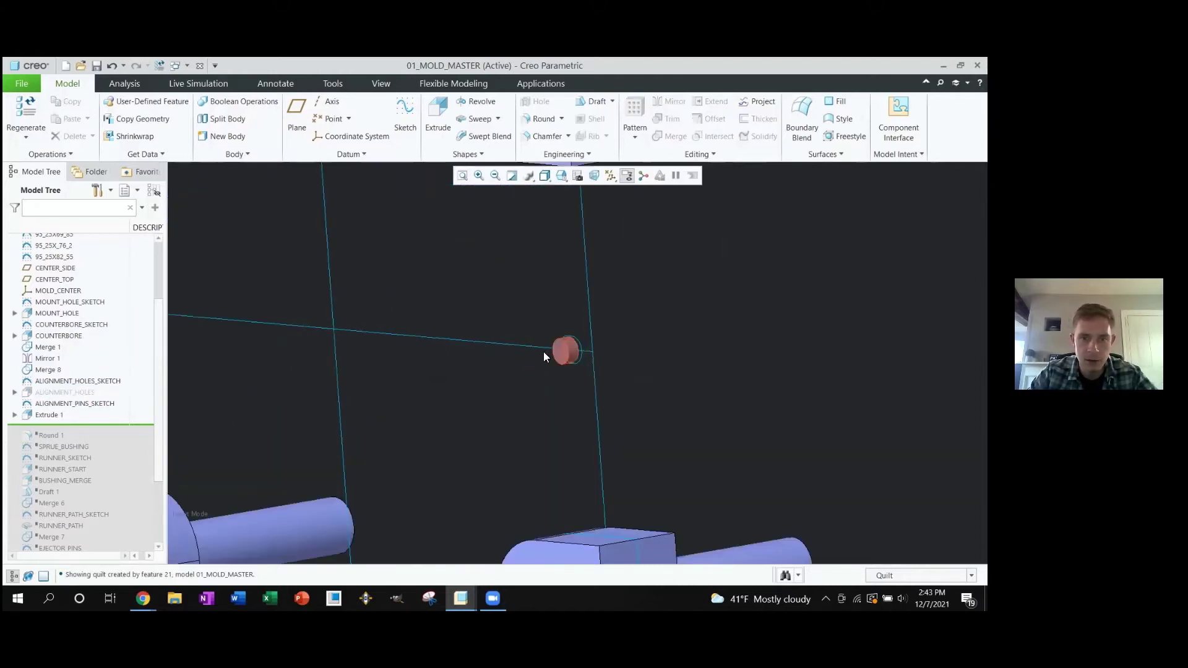
pyautogui.click(560, 353)
pyautogui.scroll(3, 560, 352)
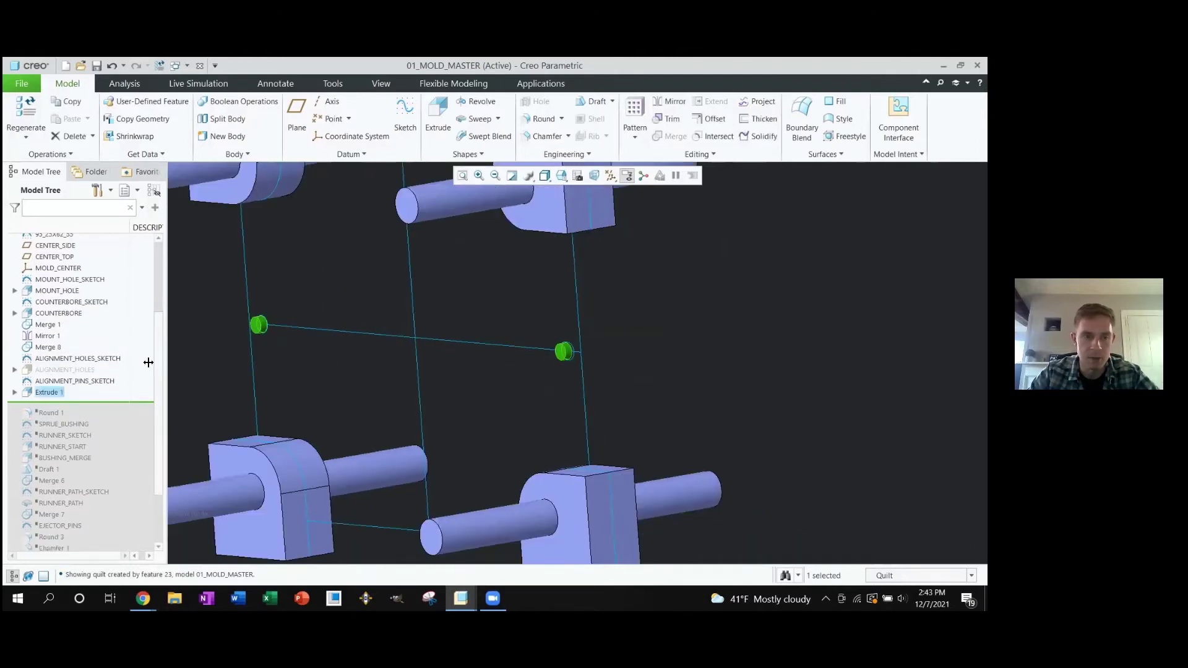
# Show the hidden ALIGNMENT_HOLES feature again and view it with the pins at both ends of the horizontal center line
pyautogui.click(83, 370)
pyautogui.click(98, 338)
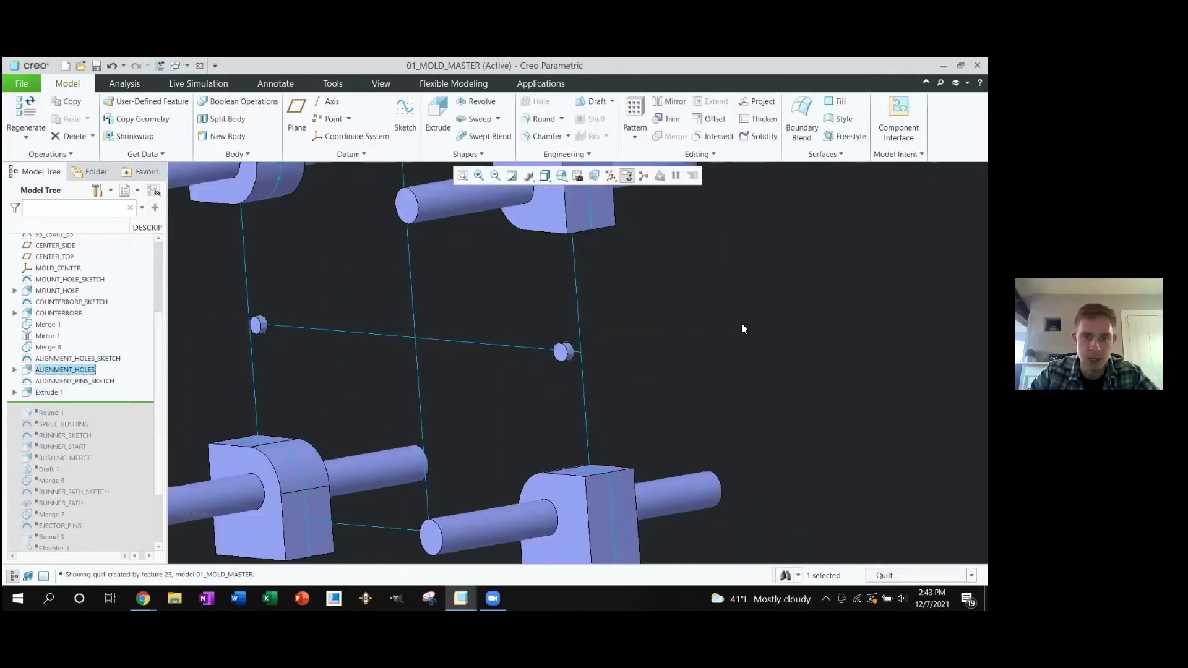
pyautogui.moveTo(608, 345); pyautogui.dragTo(505, 376, button='middle')
pyautogui.scroll(-3, 304, 362)
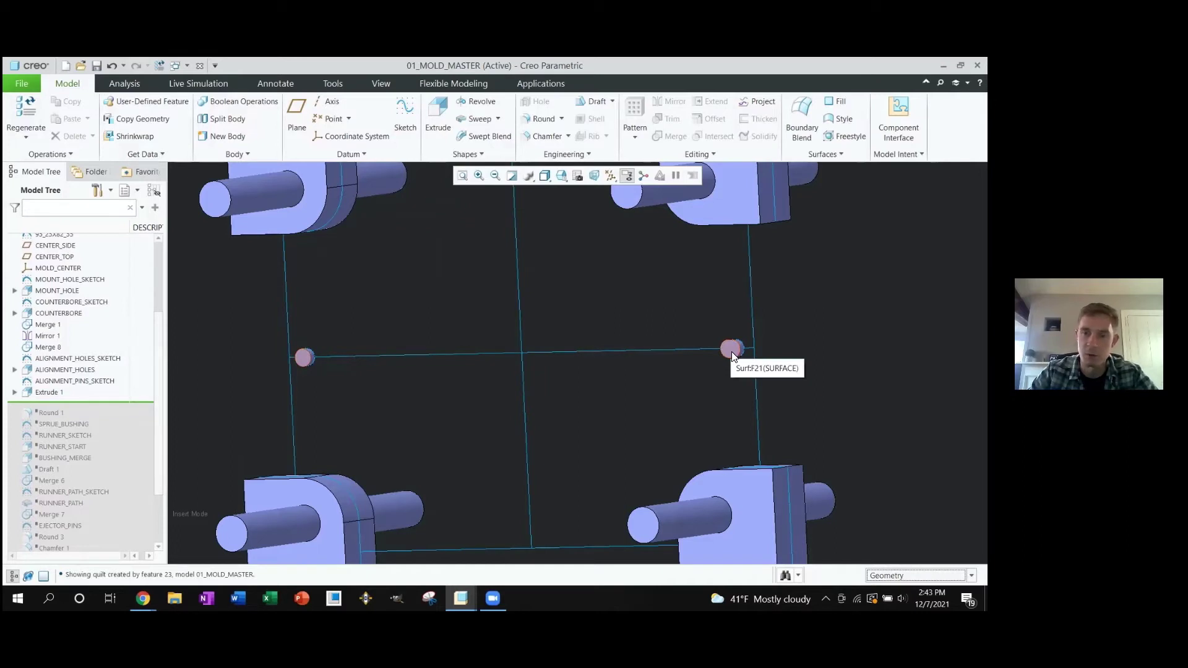
pyautogui.scroll(2, 701, 341)
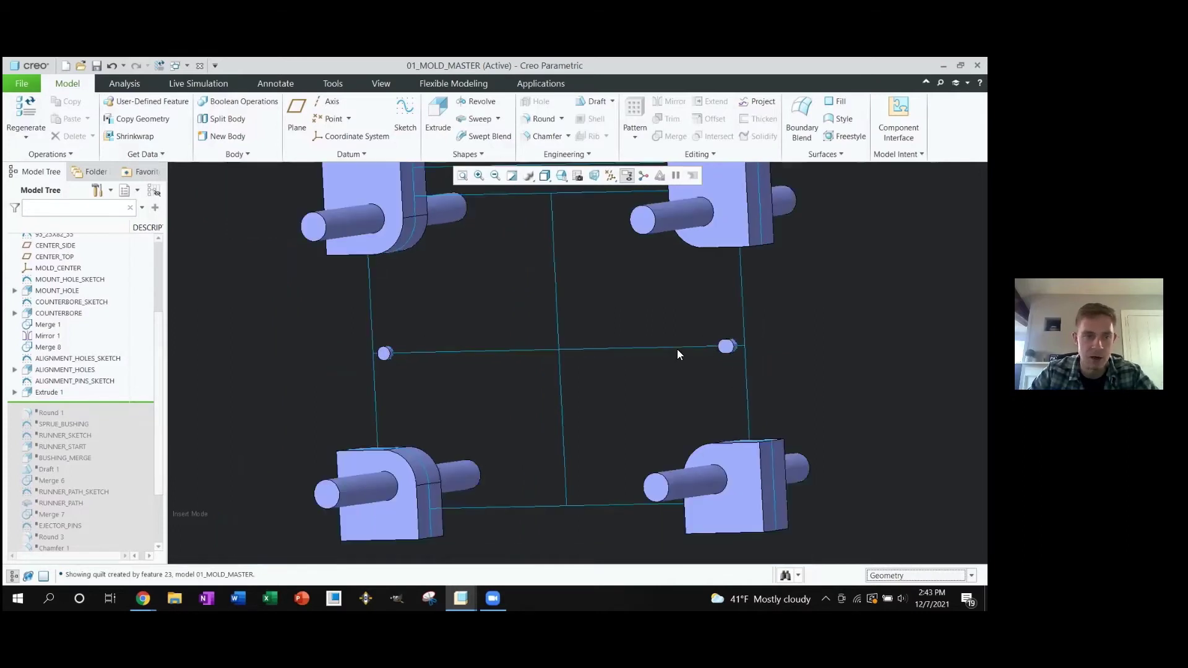
# Roll the model forward past Round 1 and SPRUE_BUSHING and display the coordinate systems around the RUNNER_START_LOCATION origin
pyautogui.moveTo(93, 406); pyautogui.dragTo(84, 426)
pyautogui.scroll(2, 569, 396)
pyautogui.moveTo(497, 405); pyautogui.dragTo(440, 398, button='middle')
pyautogui.scroll(-6, 439, 432)
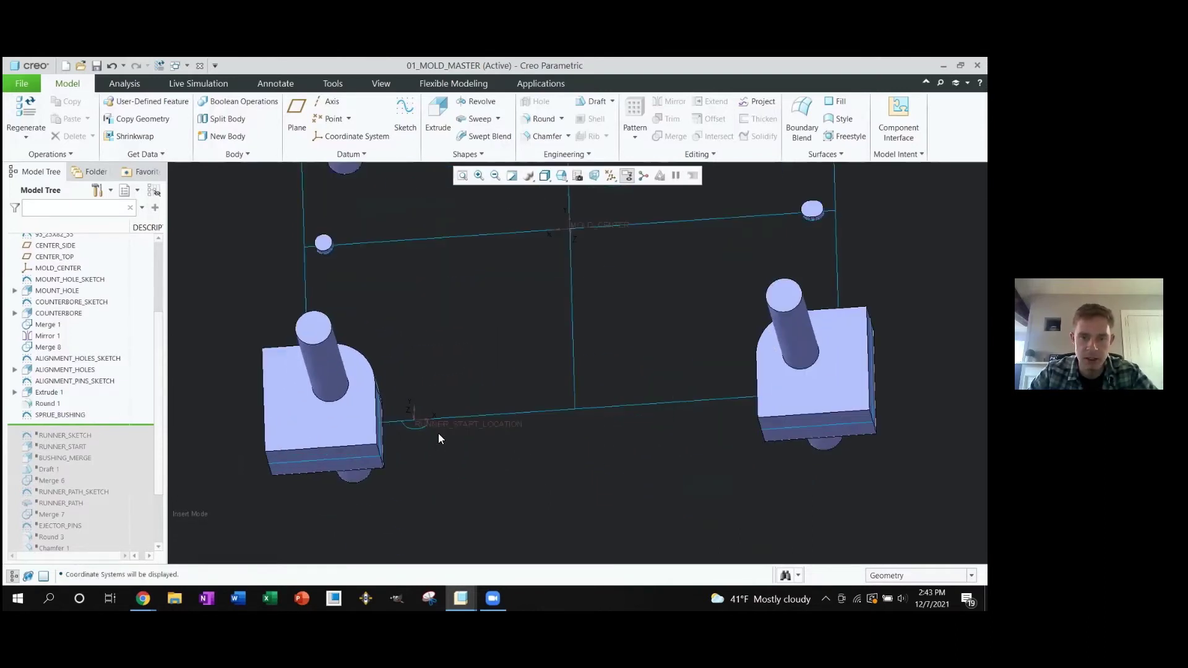
pyautogui.keyDown('shift'); pyautogui.moveTo(420, 464); pyautogui.dragTo(408, 450, button='middle'); pyautogui.keyUp('shift')
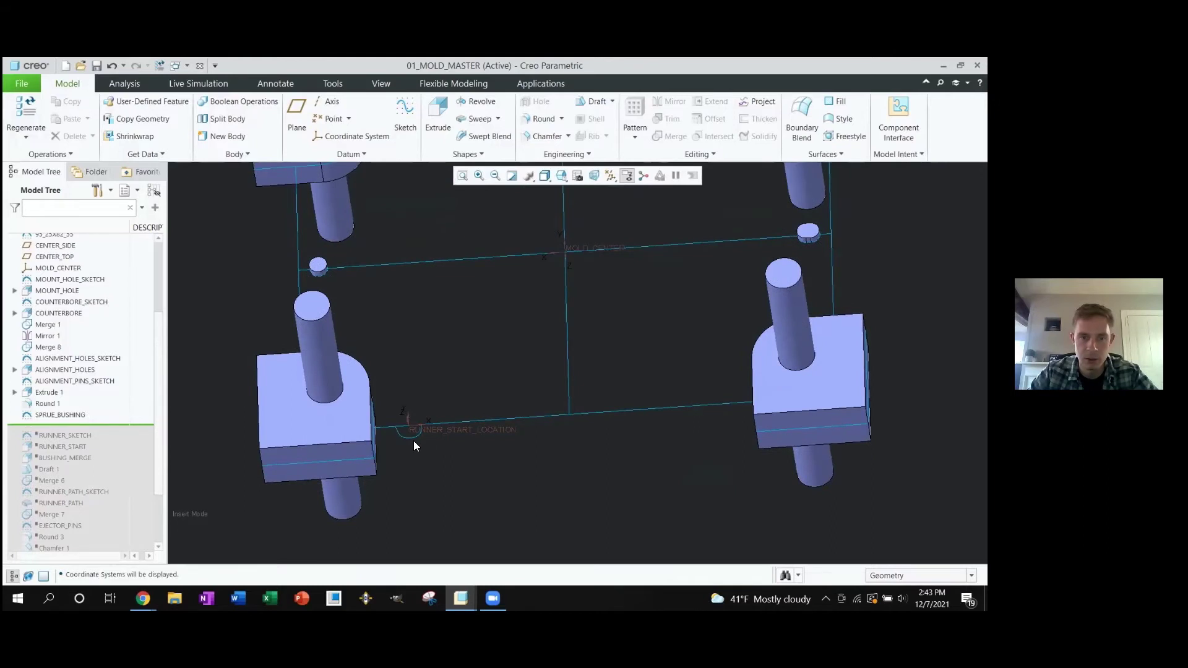
# Highlight the SPRUE_BUSHING curve at RUNNER_START_LOCATION and examine its half-round outline up close
pyautogui.click(414, 438)
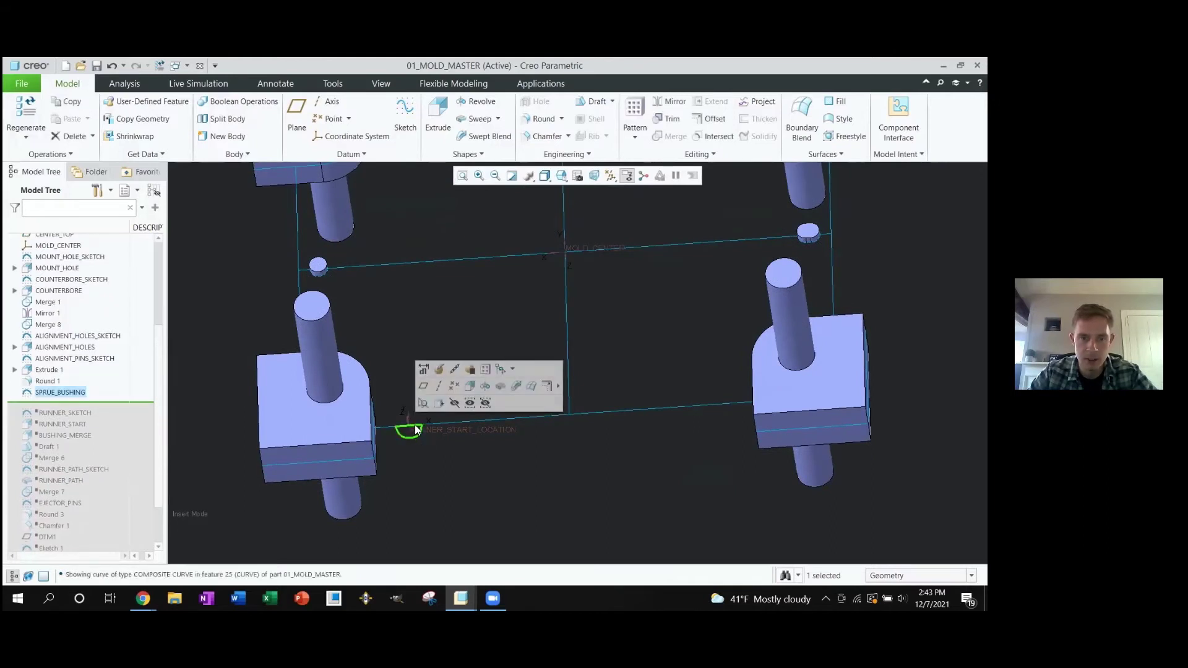
pyautogui.click(415, 471)
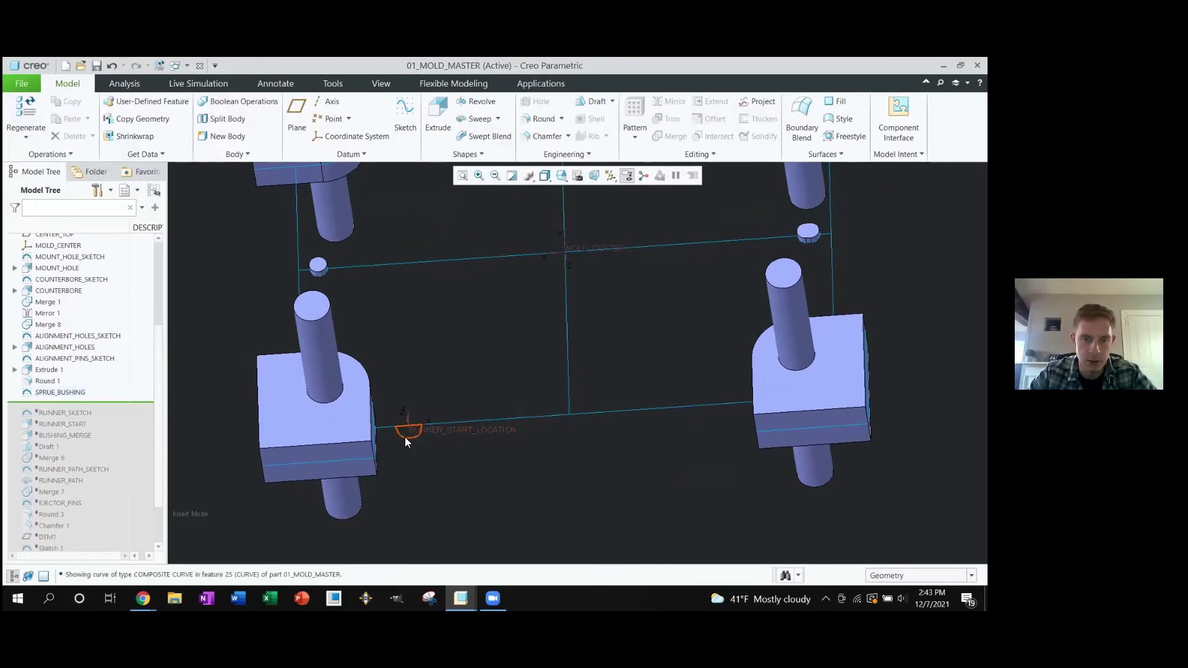
pyautogui.scroll(4, 405, 437)
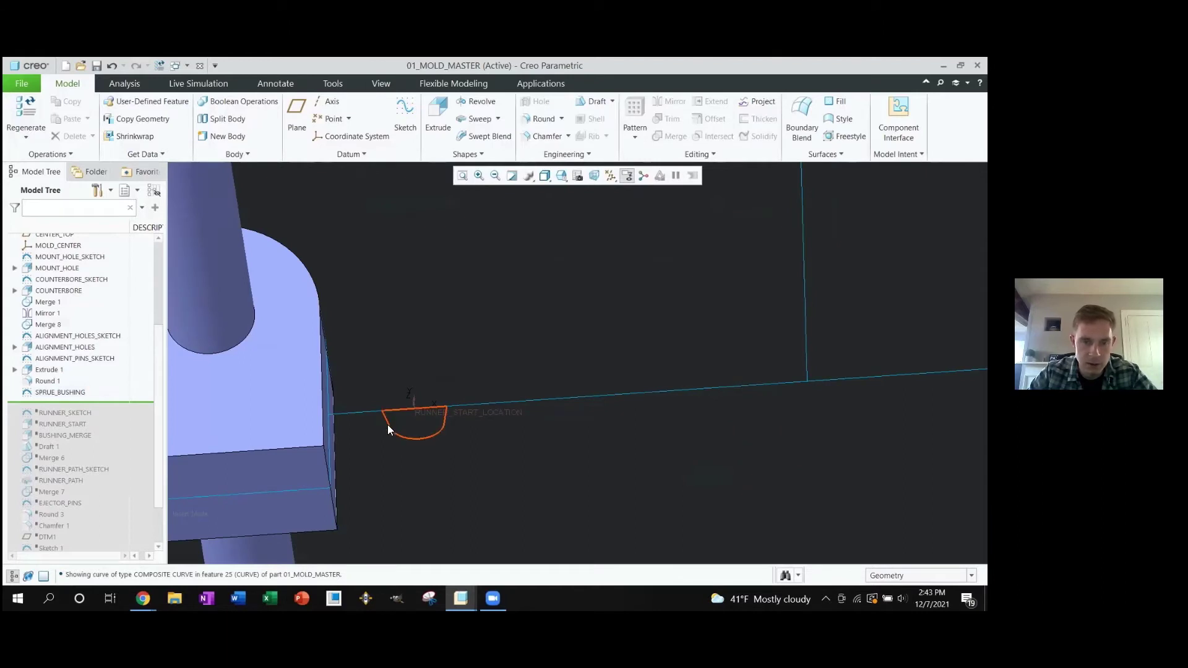
pyautogui.scroll(-3, 387, 425)
pyautogui.scroll(1, 389, 420)
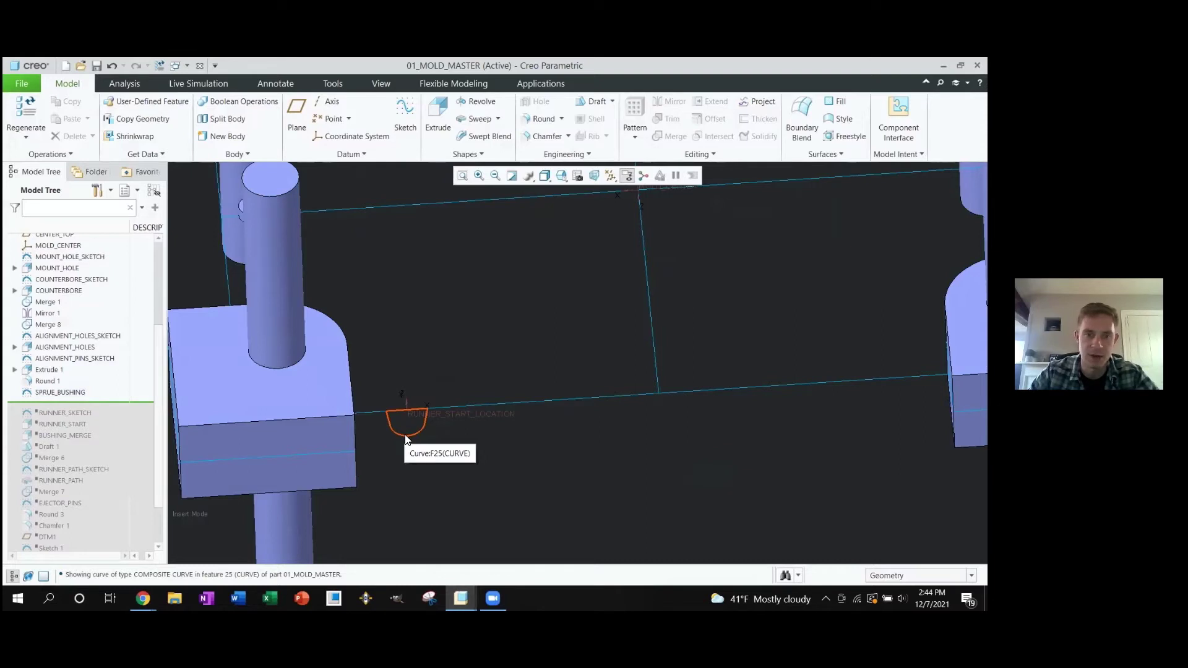
pyautogui.click(405, 436)
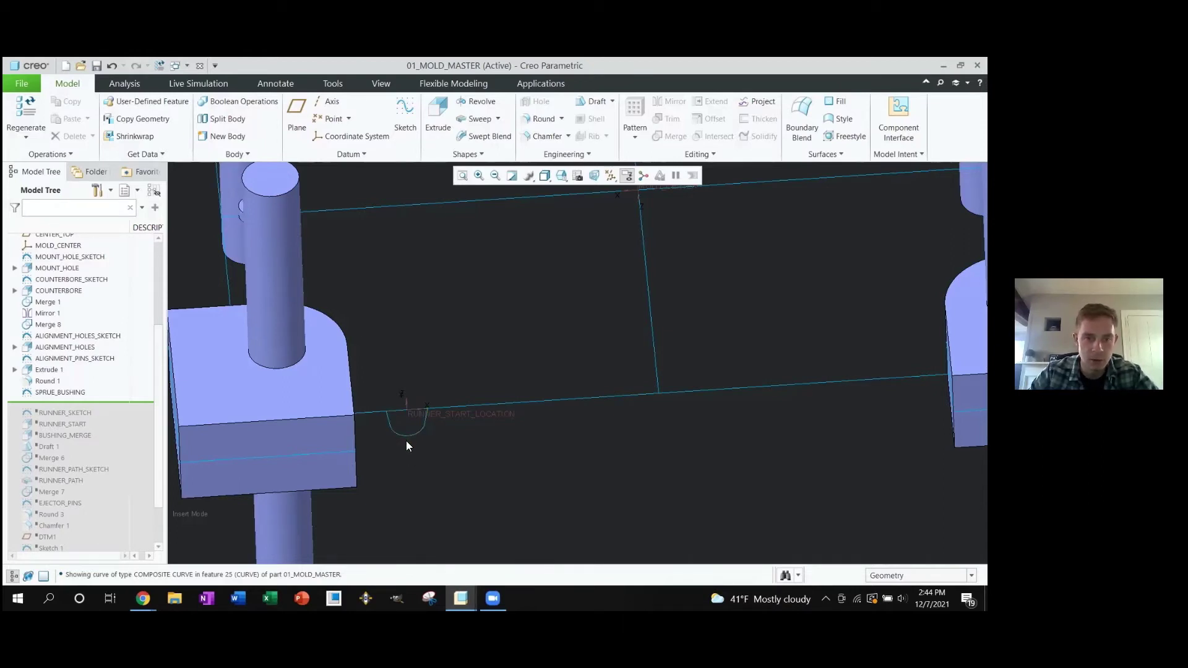
pyautogui.moveTo(406, 440); pyautogui.dragTo(405, 447, button='middle')
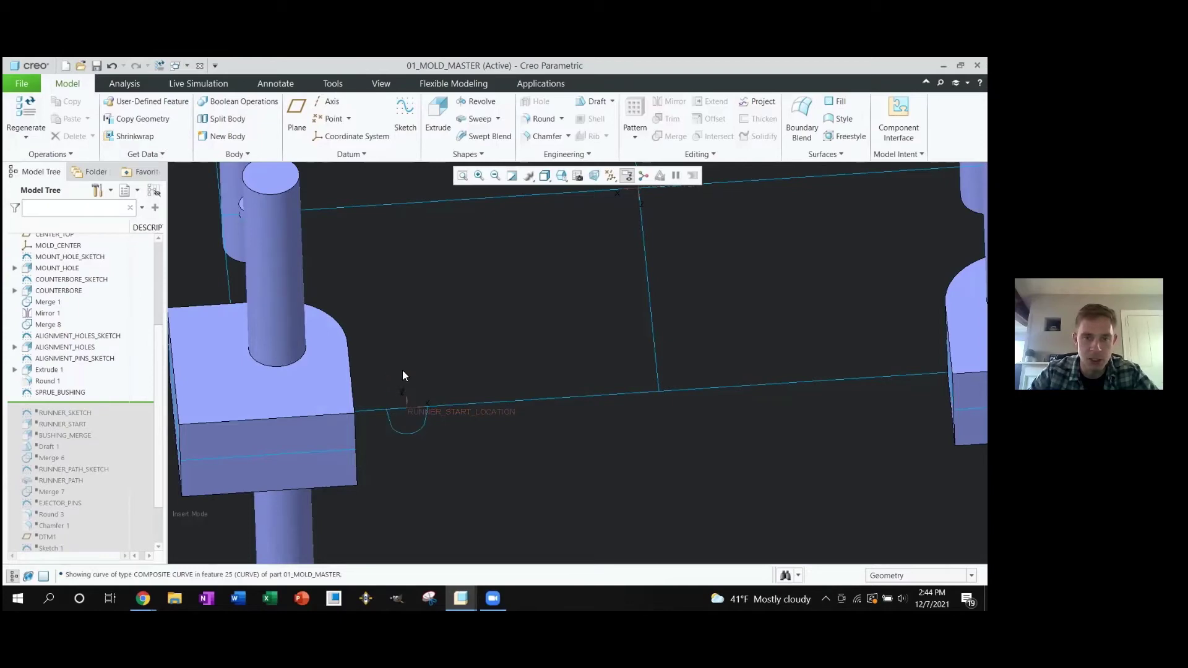
# Switch to the 1903_ASSY_09-09-19 assembly and inspect the sprue bushing and its runner channel in the mold base
pyautogui.hotkey('alt', 'Tab')
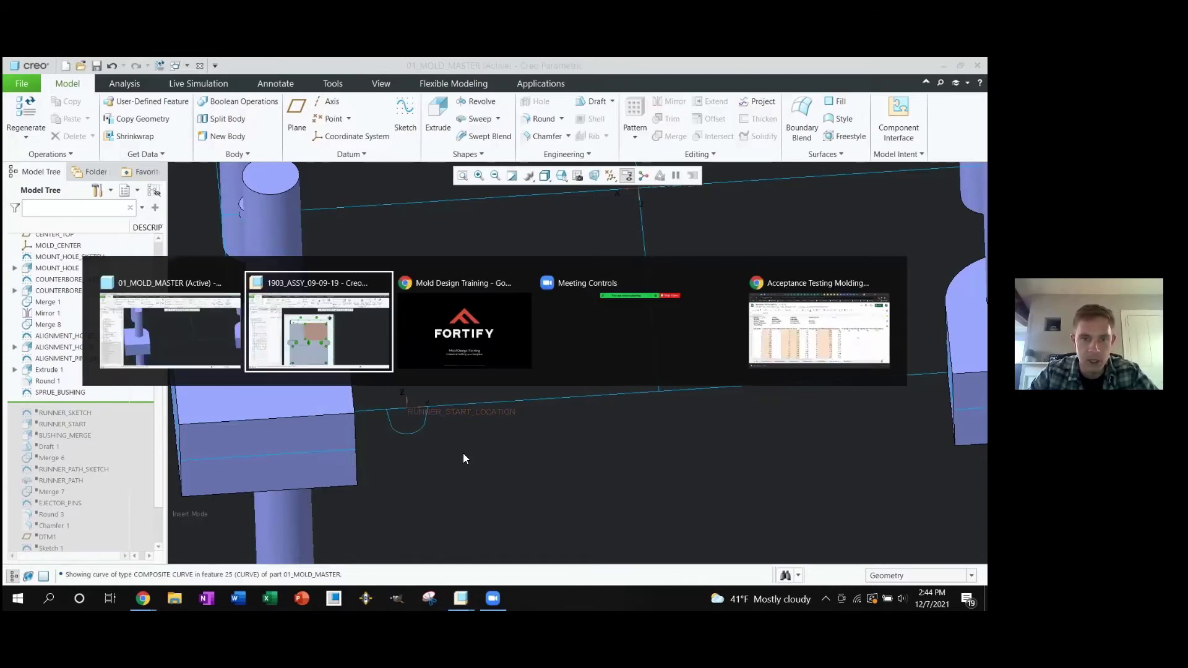
pyautogui.scroll(3, 436, 415)
pyautogui.scroll(-3, 431, 415)
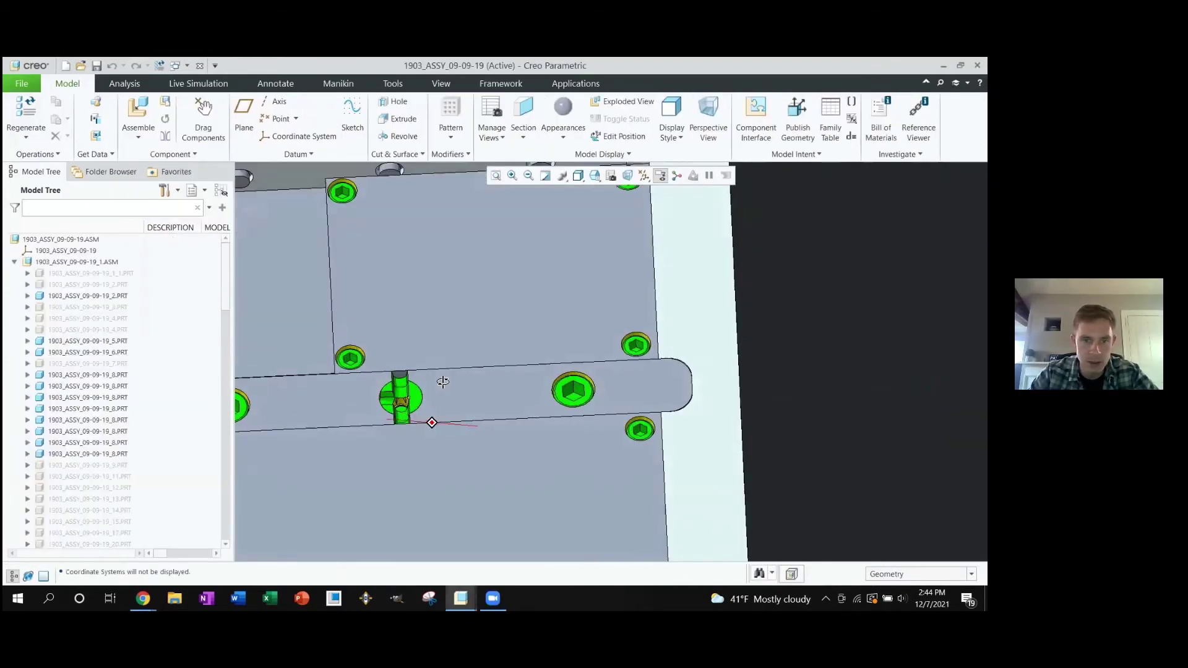
pyautogui.moveTo(436, 380)
pyautogui.mouseDown(button='middle')
pyautogui.moveTo(427, 394)
pyautogui.moveTo(423, 370)
pyautogui.mouseUp(button='middle')
pyautogui.scroll(3, 424, 392)
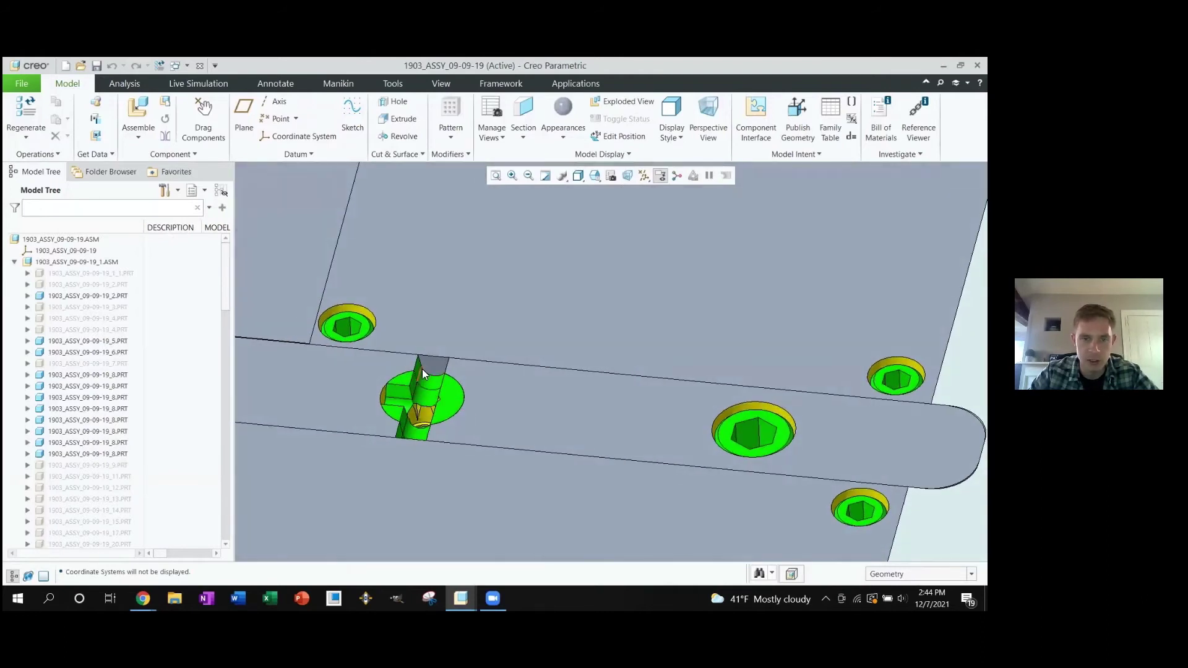
pyautogui.scroll(-1, 431, 390)
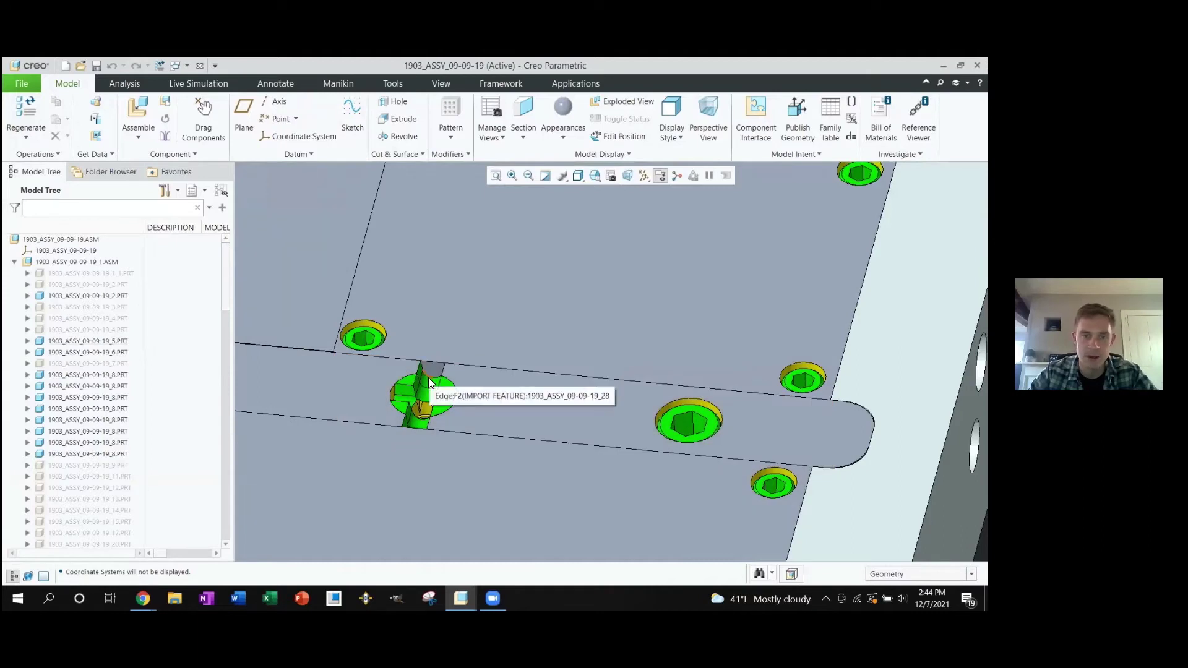
# Return to the 01_MOLD_MASTER part and roll the model forward past RUNNER_SKETCH, RUNNER_START and BUSHING_MERGE
pyautogui.hotkey('alt', 'Tab')
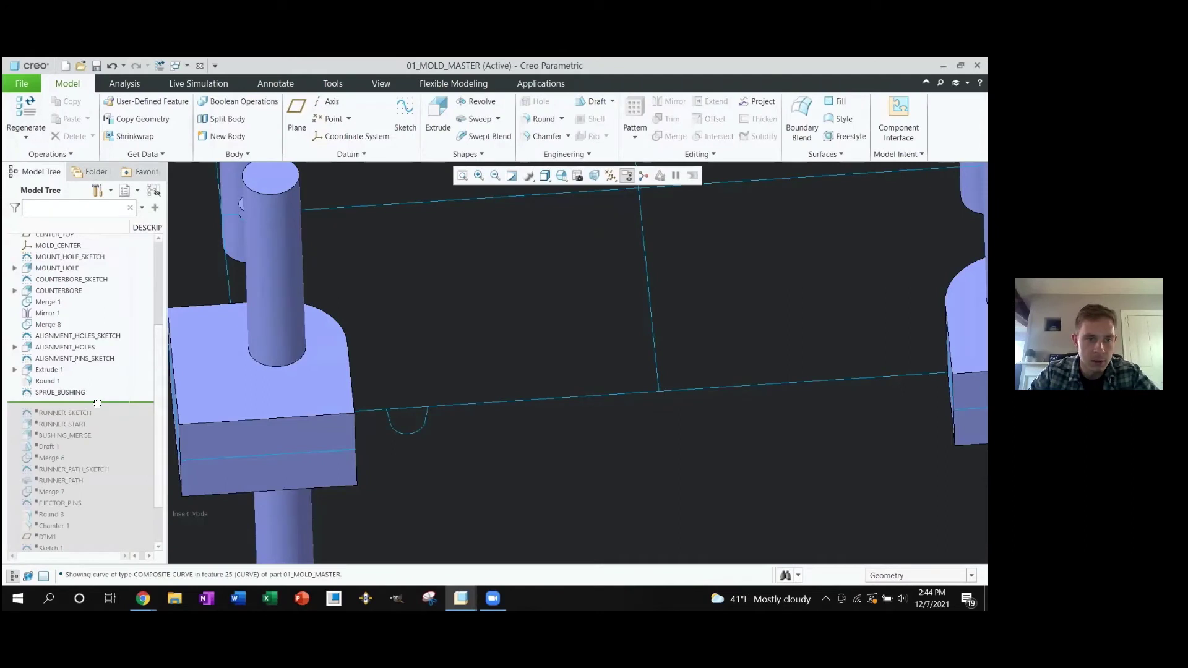
pyautogui.moveTo(97, 404); pyautogui.dragTo(100, 426)
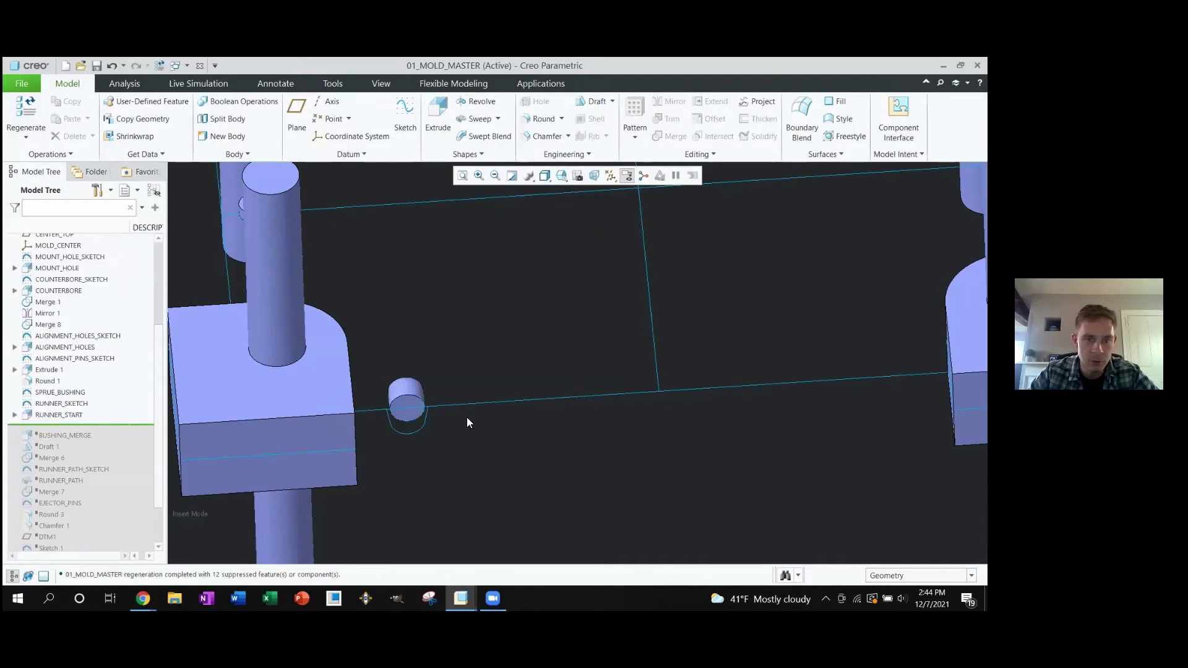
pyautogui.moveTo(62, 425); pyautogui.dragTo(93, 428)
pyautogui.scroll(-5, 442, 427)
pyautogui.moveTo(443, 427); pyautogui.dragTo(440, 389, button='middle')
pyautogui.scroll(5, 433, 392)
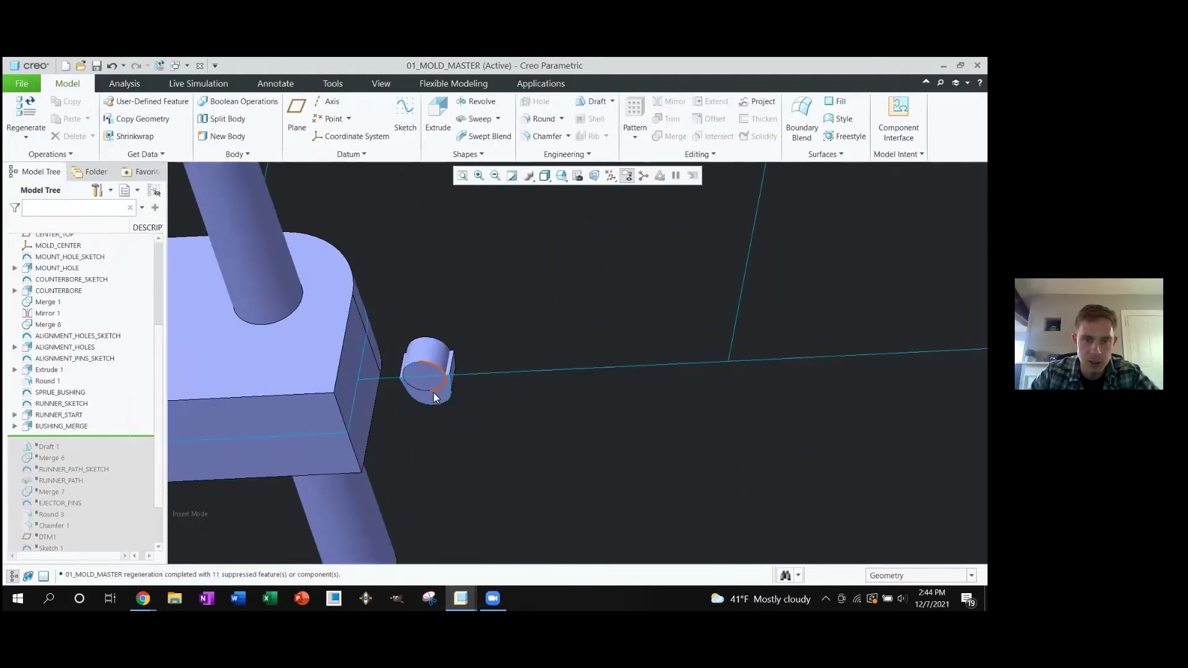
# Highlight the RUNNER_START surface and inspect the runner stub beside the mounting block from several angles
pyautogui.click(428, 356)
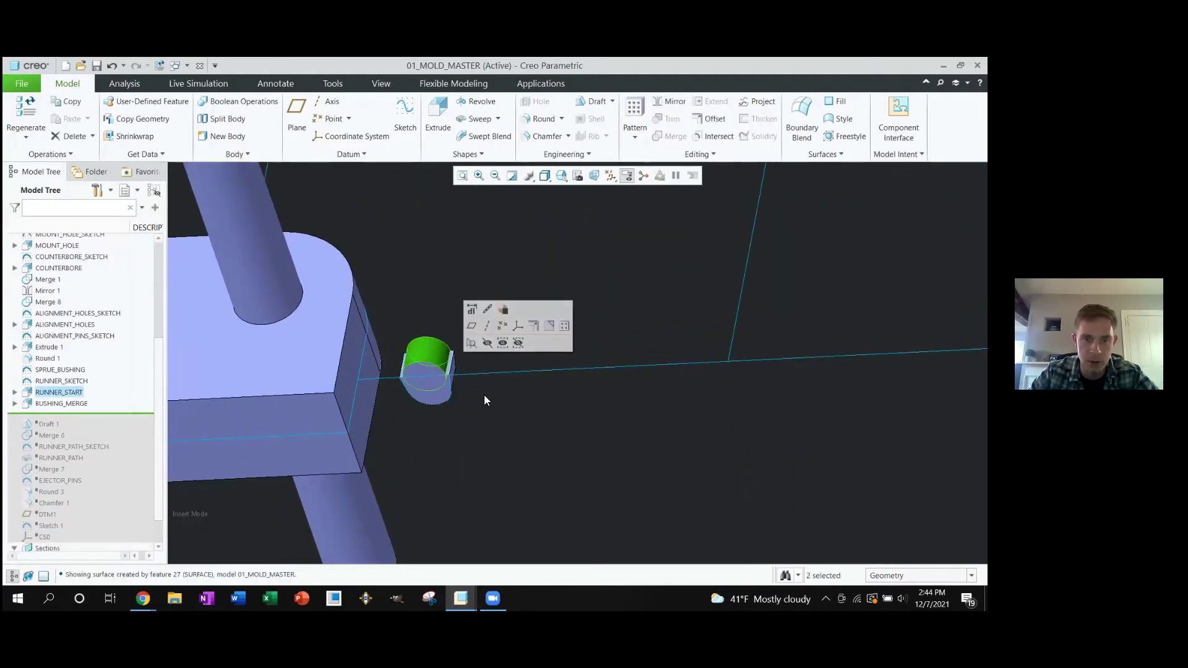
pyautogui.scroll(-3, 479, 402)
pyautogui.moveTo(455, 392); pyautogui.dragTo(454, 383, button='middle')
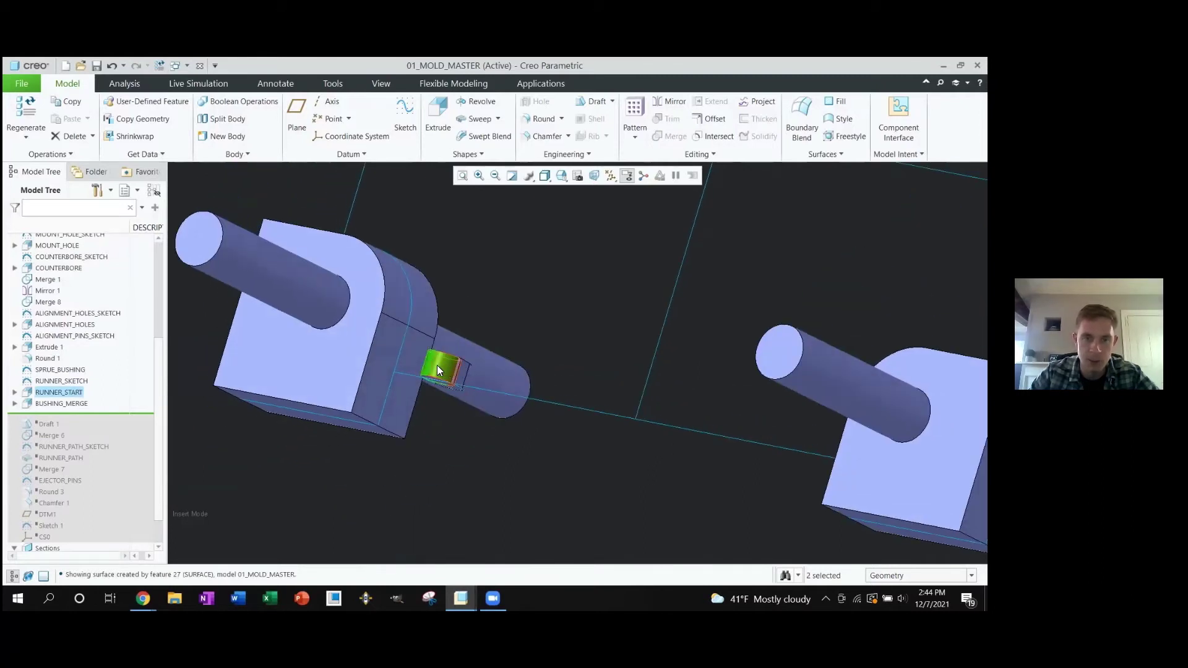
pyautogui.moveTo(459, 316); pyautogui.dragTo(554, 356, button='middle')
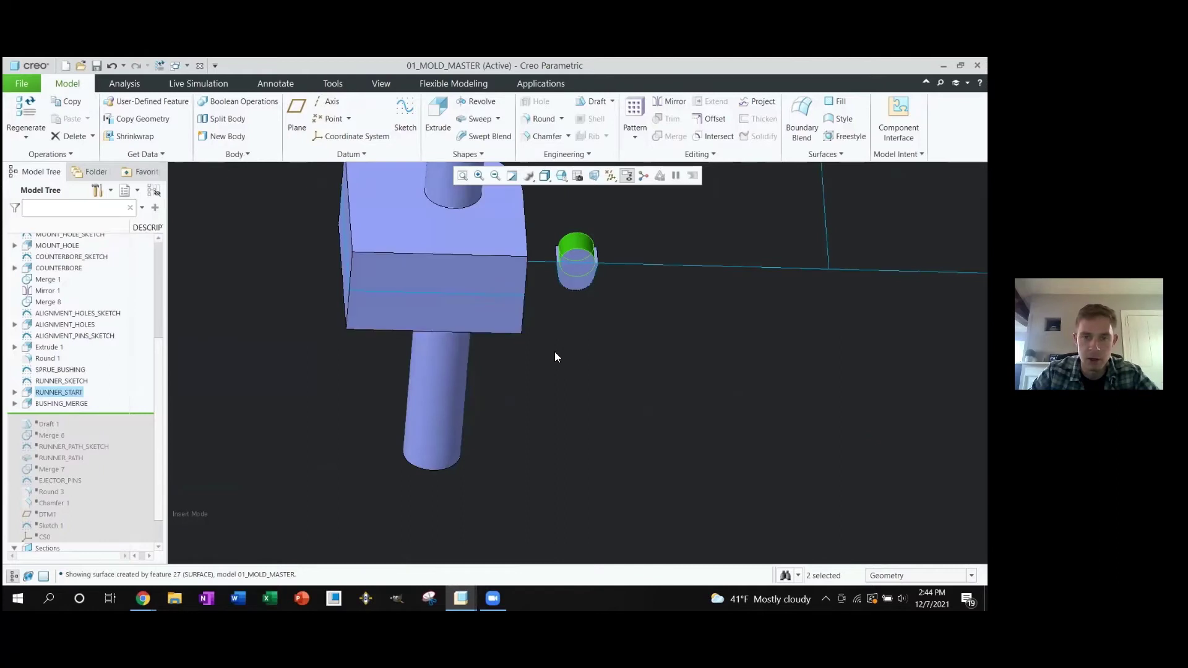
pyautogui.click(634, 333)
pyautogui.moveTo(633, 333); pyautogui.dragTo(565, 390, button='middle')
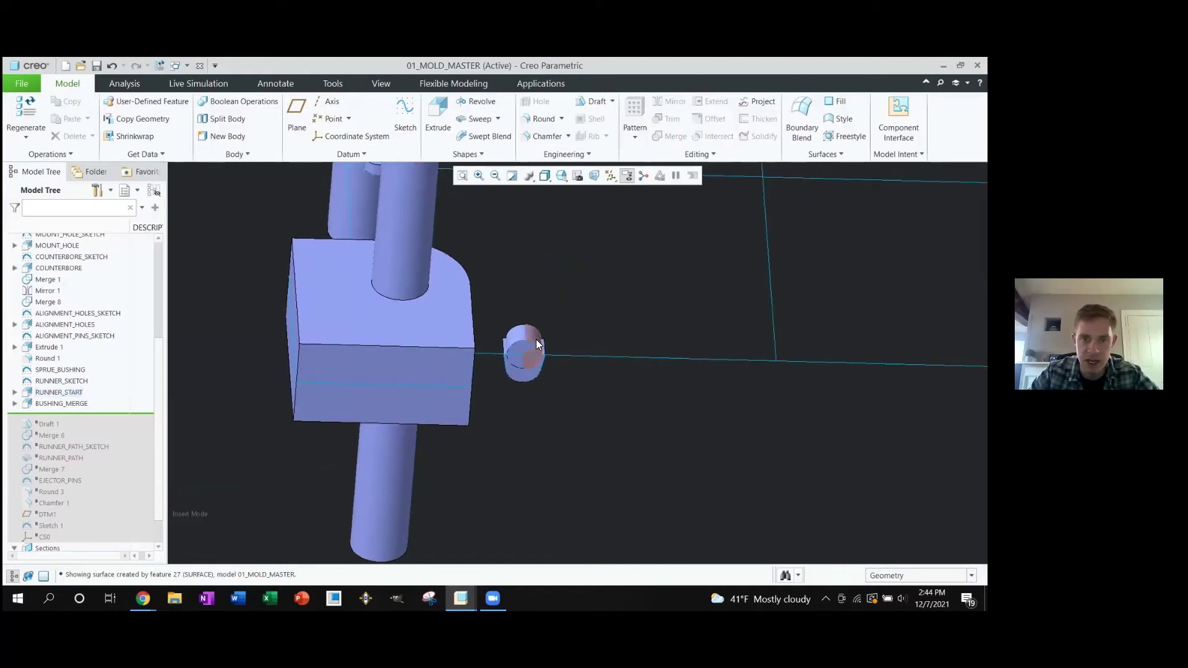
pyautogui.scroll(-5, 536, 335)
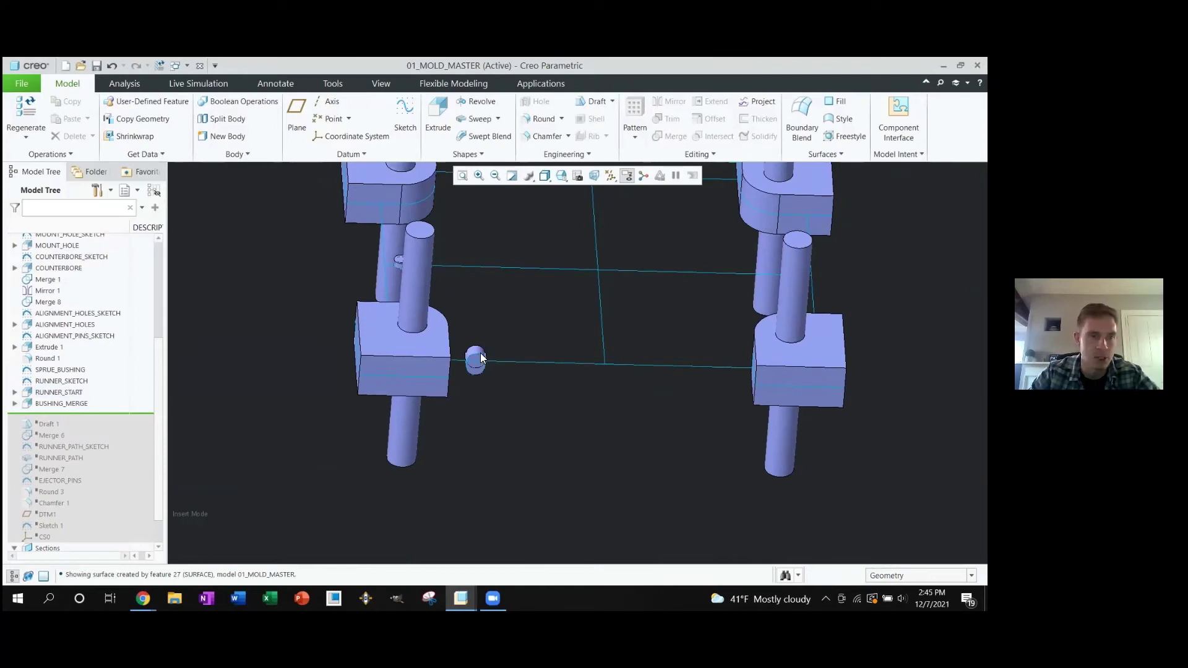
# Roll the model forward past Draft 1 and Merge 6, viewing the drafted sprue bushing surface in an angled view
pyautogui.moveTo(88, 415); pyautogui.dragTo(87, 425)
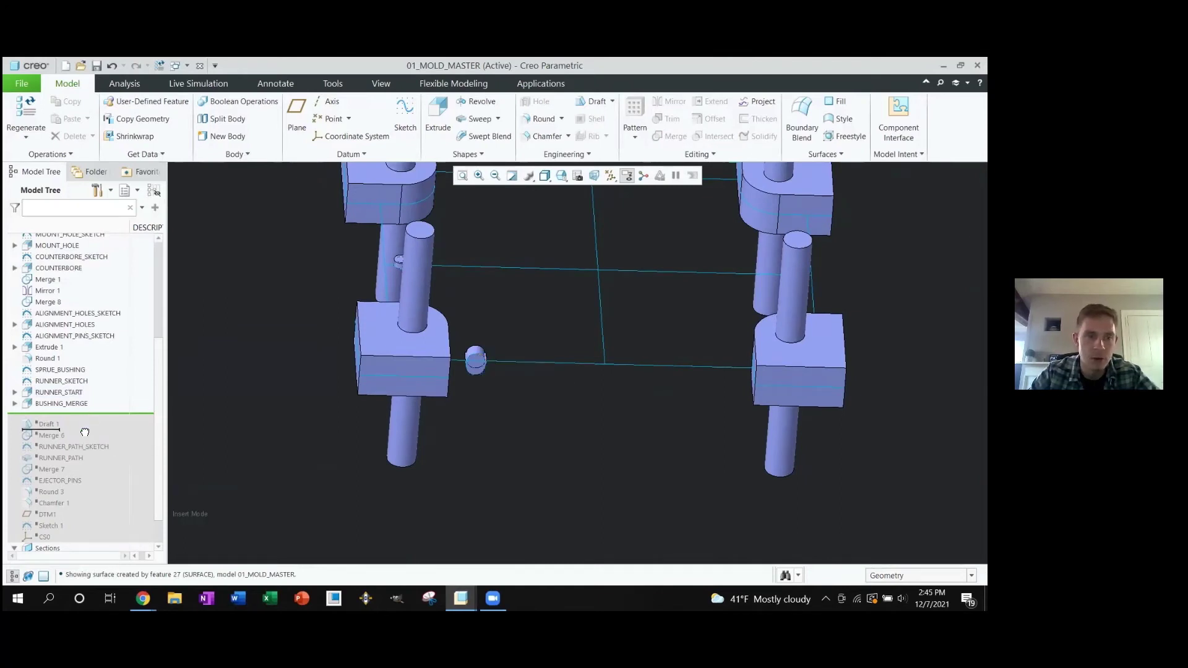
pyautogui.moveTo(507, 381)
pyautogui.mouseDown(button='middle')
pyautogui.moveTo(523, 379)
pyautogui.moveTo(493, 384)
pyautogui.mouseUp(button='middle')
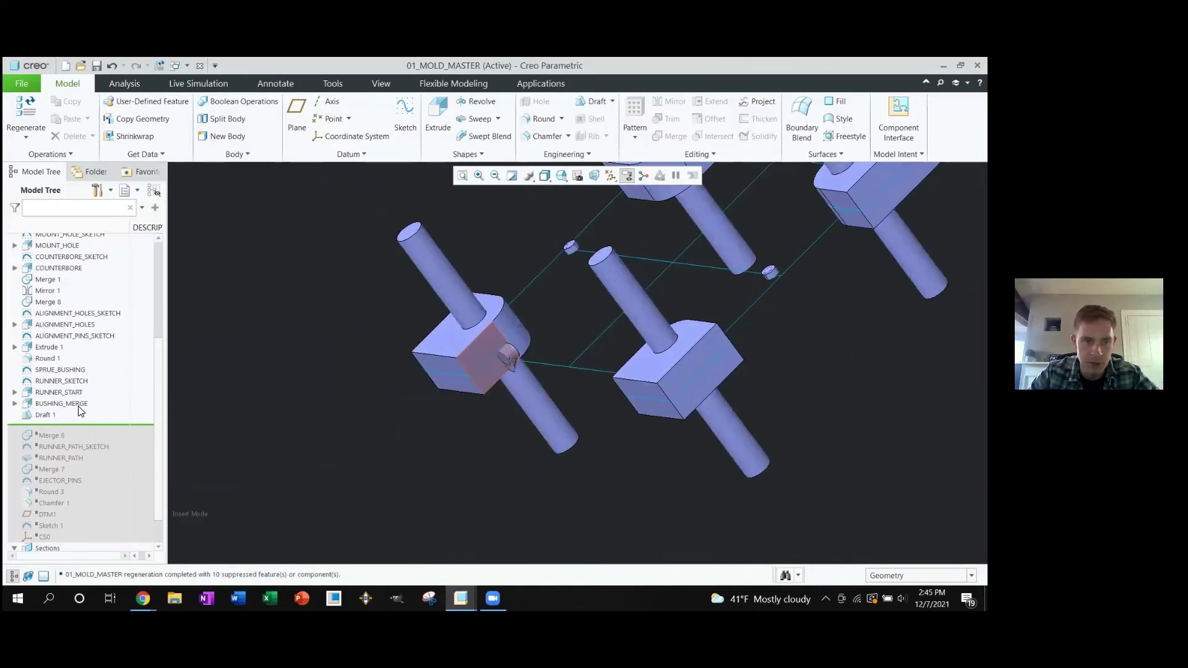
pyautogui.moveTo(79, 426); pyautogui.dragTo(76, 442)
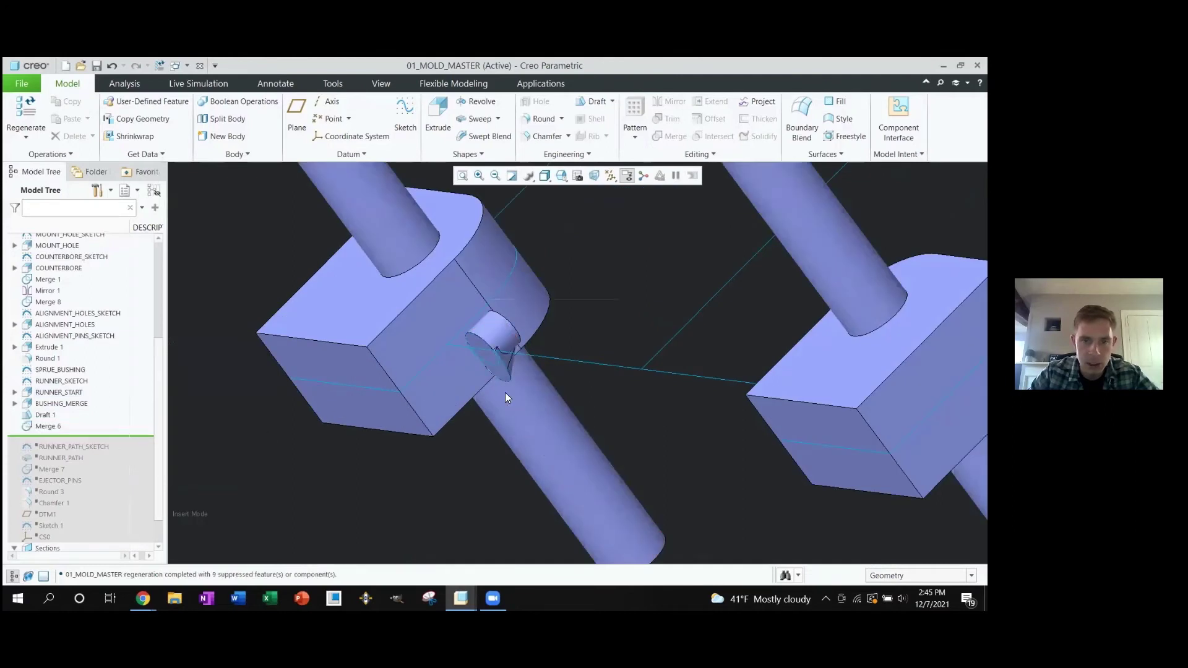
# Roll the model forward past RUNNER_PATH_SKETCH, RUNNER_PATH and Merge 7 to bring in the curved runner
pyautogui.scroll(-3, 505, 386)
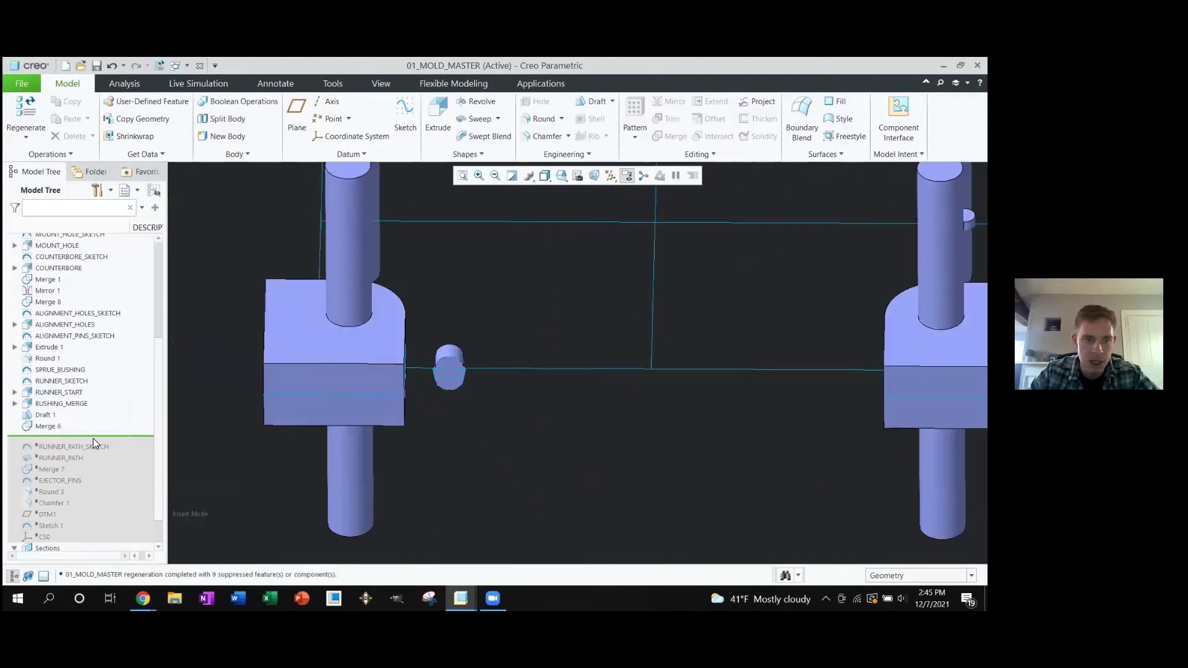
pyautogui.moveTo(93, 438); pyautogui.dragTo(48, 472)
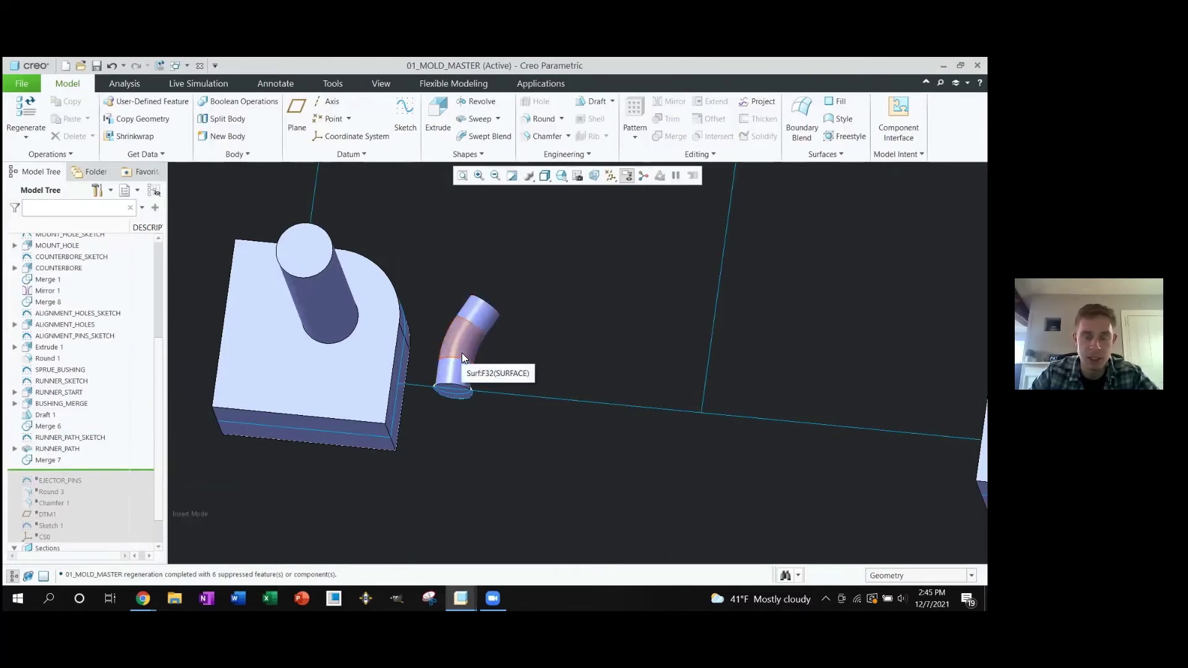
pyautogui.scroll(-3, 462, 353)
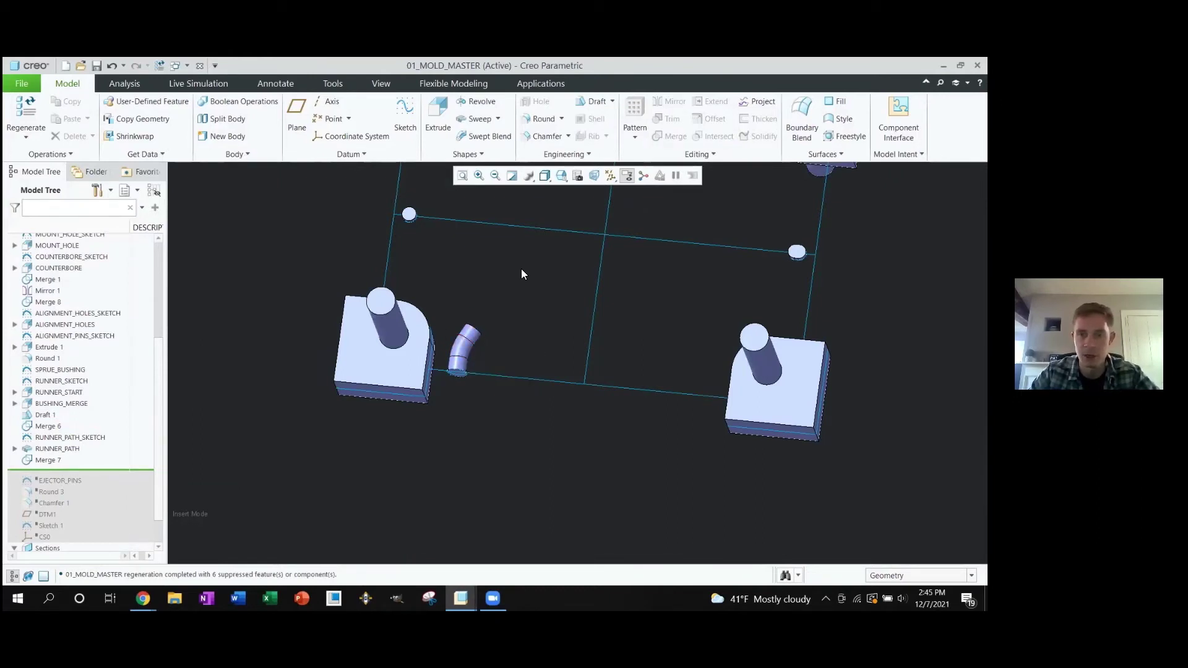
# Roll the model forward past the EJECTOR_PINS sketch and turn the whole part to a near-front view
pyautogui.moveTo(103, 472); pyautogui.dragTo(104, 485)
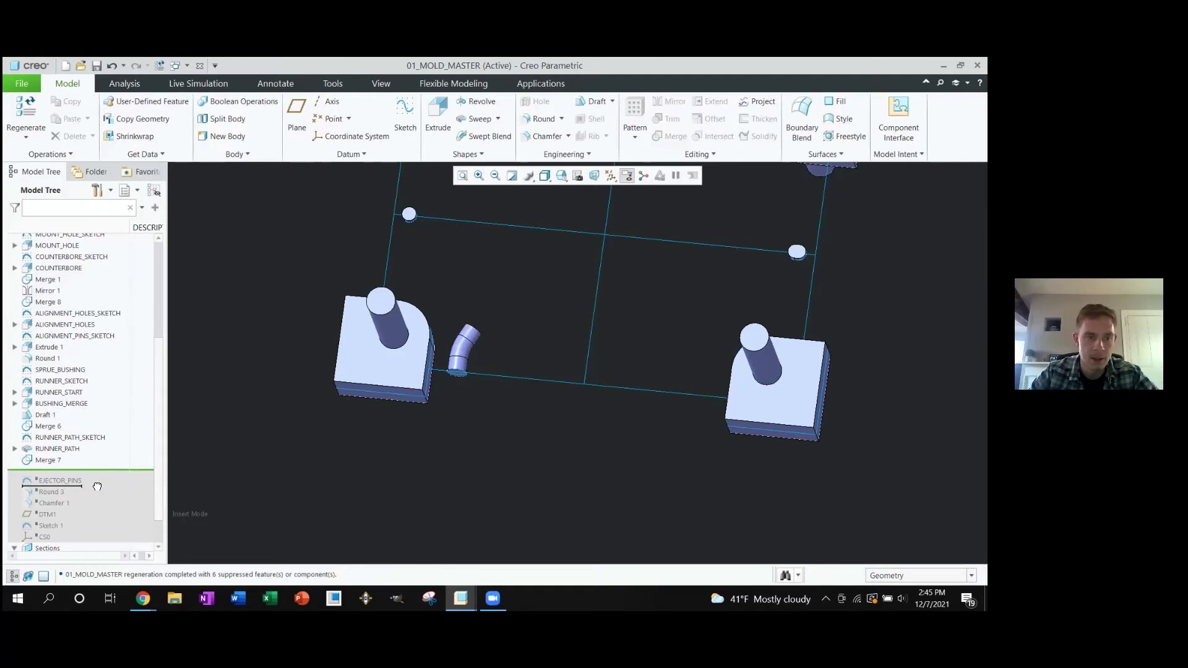
pyautogui.moveTo(346, 433); pyautogui.dragTo(407, 439, button='middle')
pyautogui.keyDown('shift'); pyautogui.moveTo(484, 307); pyautogui.dragTo(438, 390, button='middle'); pyautogui.keyUp('shift')
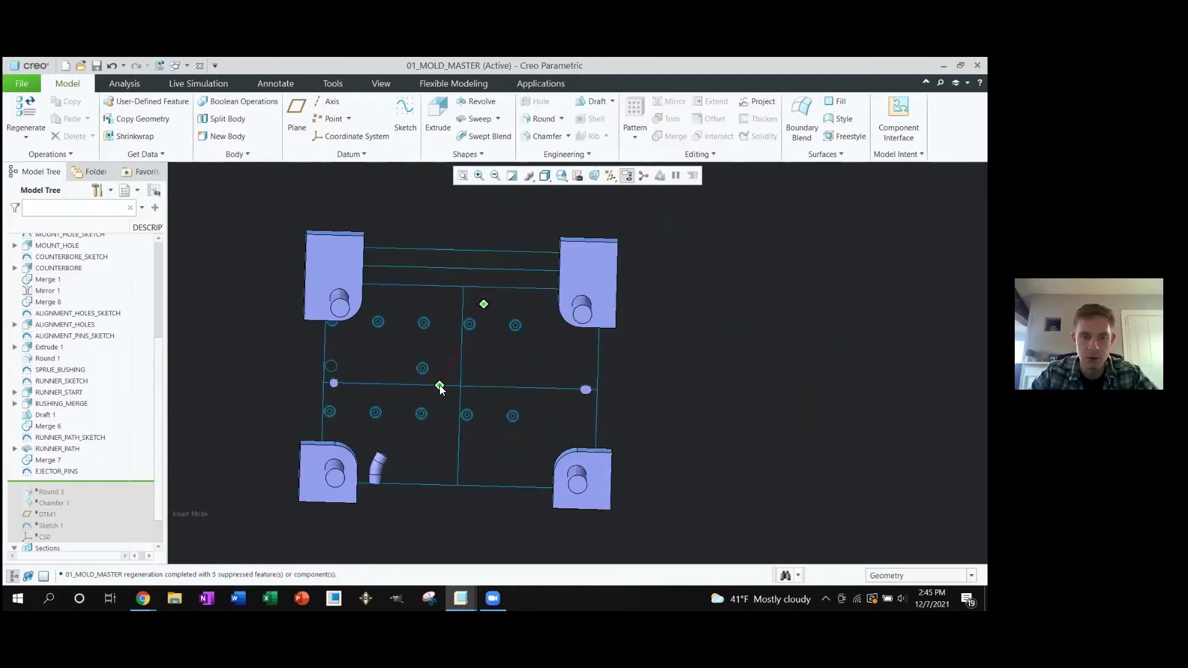
# Examine the ejector pin circle layout in the default orientation, including the pin location near the horizontal center line
pyautogui.scroll(-4, 438, 390)
pyautogui.scroll(4, 438, 390)
pyautogui.hotkey('ctrl', 'd')
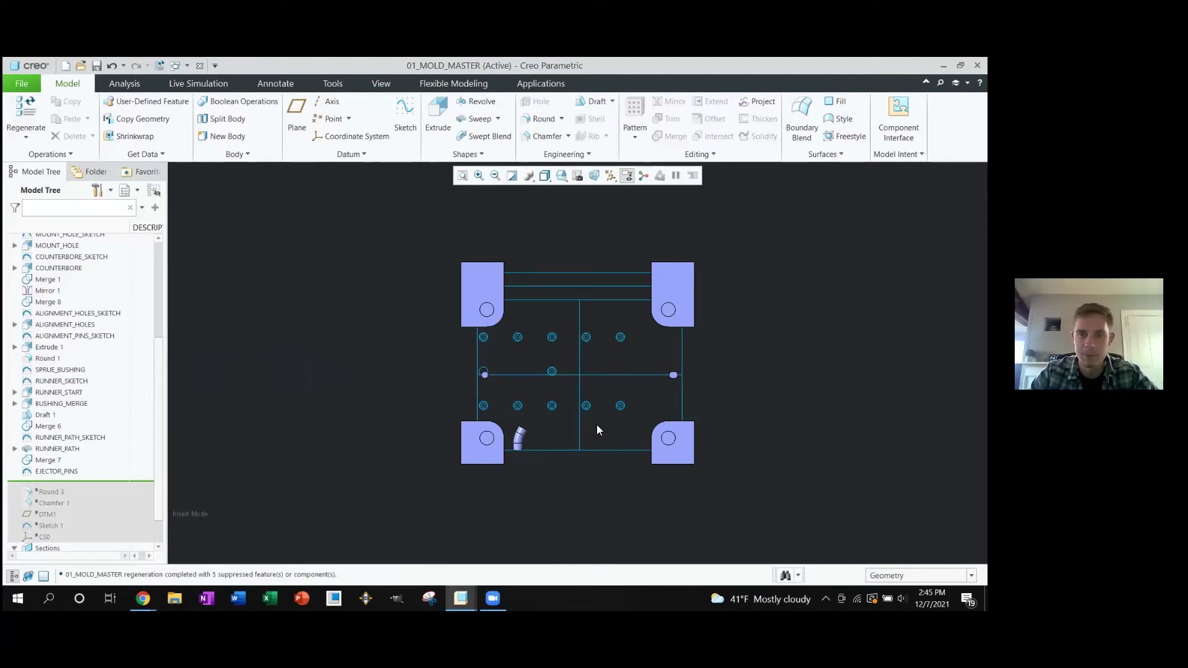
pyautogui.scroll(3, 595, 422)
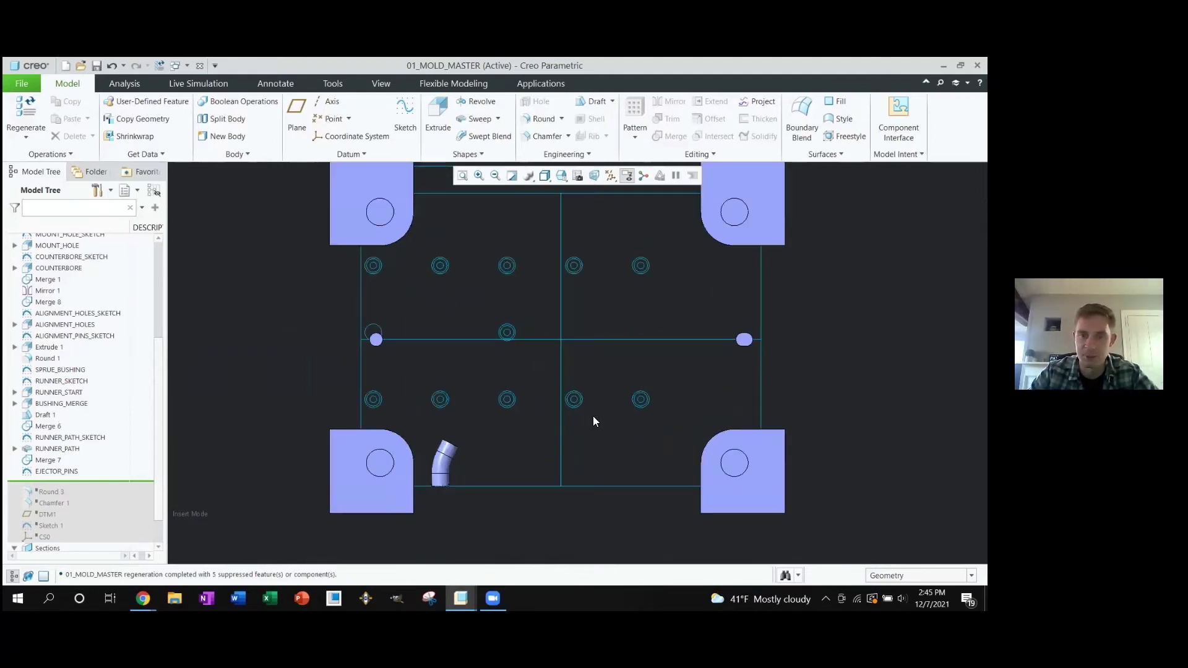
pyautogui.scroll(-2, 592, 416)
pyautogui.scroll(1, 593, 416)
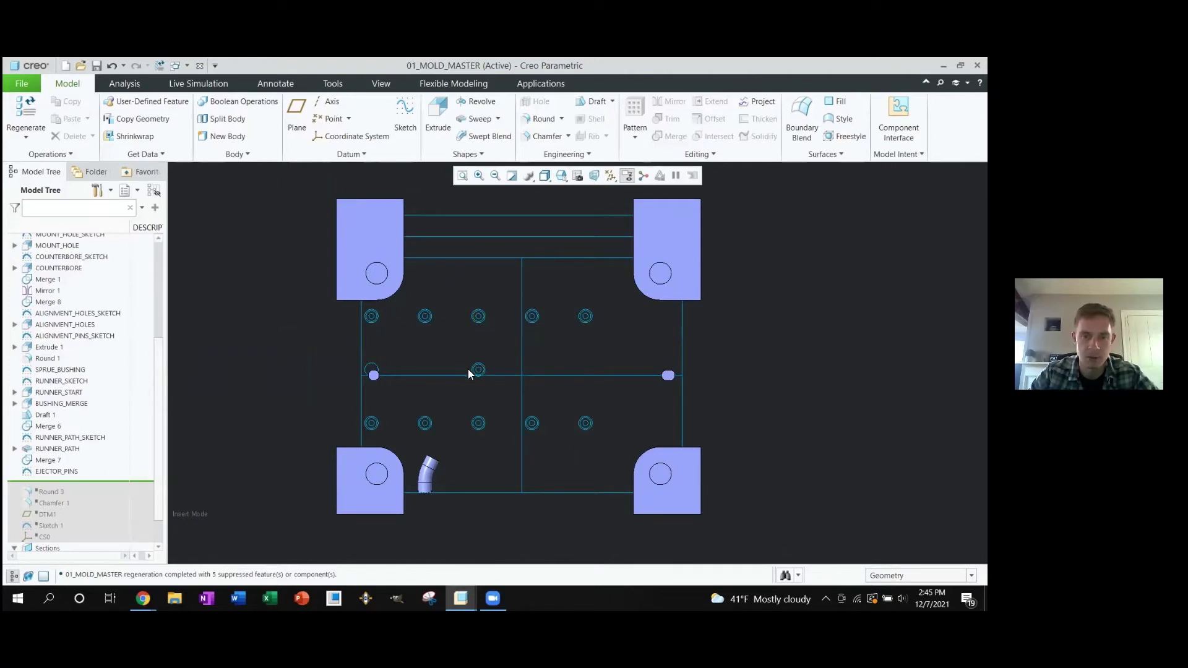
pyautogui.scroll(1, 477, 376)
pyautogui.scroll(-1, 478, 376)
pyautogui.keyDown('shift'); pyautogui.moveTo(478, 376); pyautogui.dragTo(486, 332, button='middle'); pyautogui.keyUp('shift')
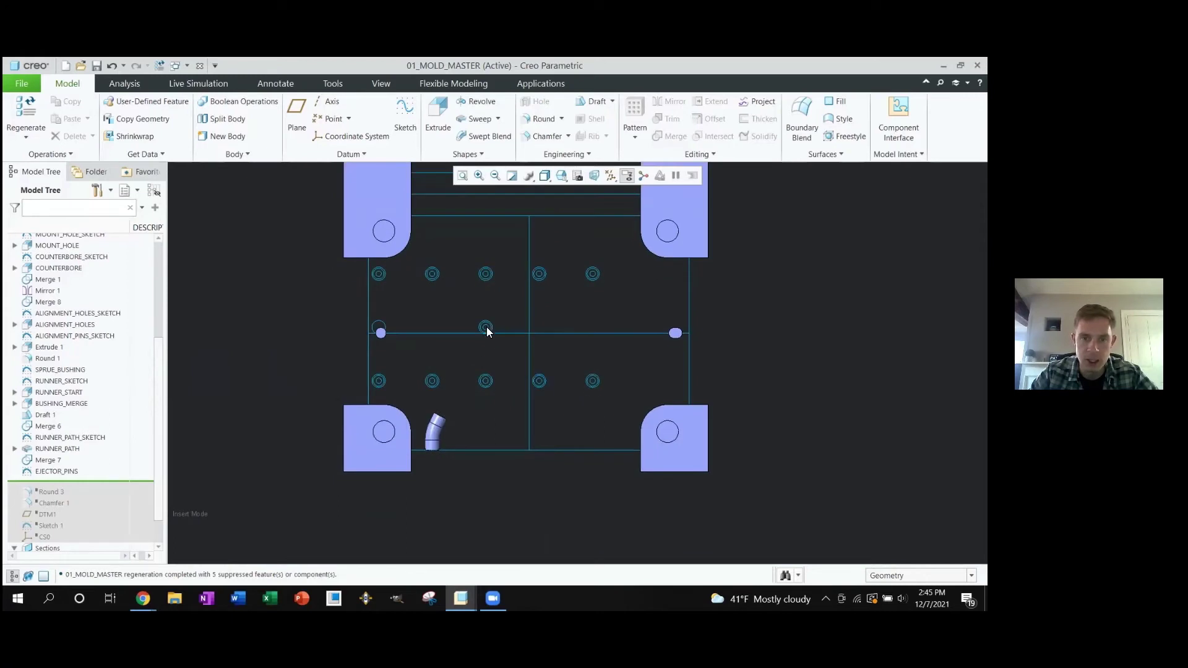
# Inspect the middle ejector pin location in the lower row up close and highlight its outermost circle
pyautogui.scroll(-2, 485, 327)
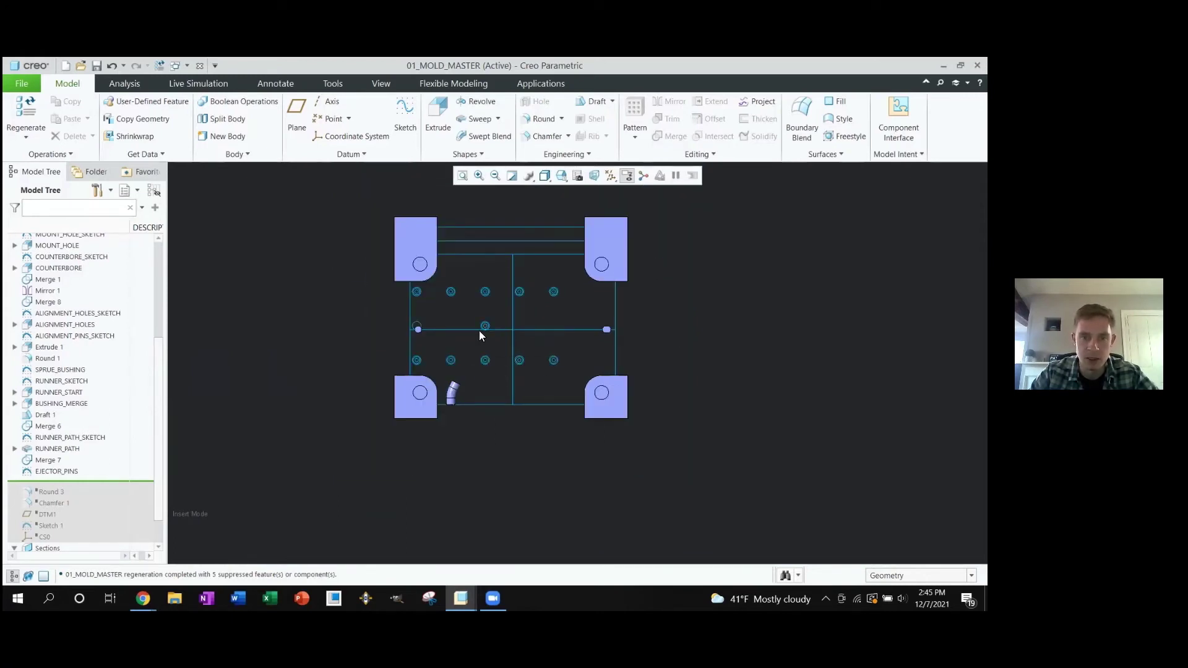
pyautogui.scroll(2, 486, 327)
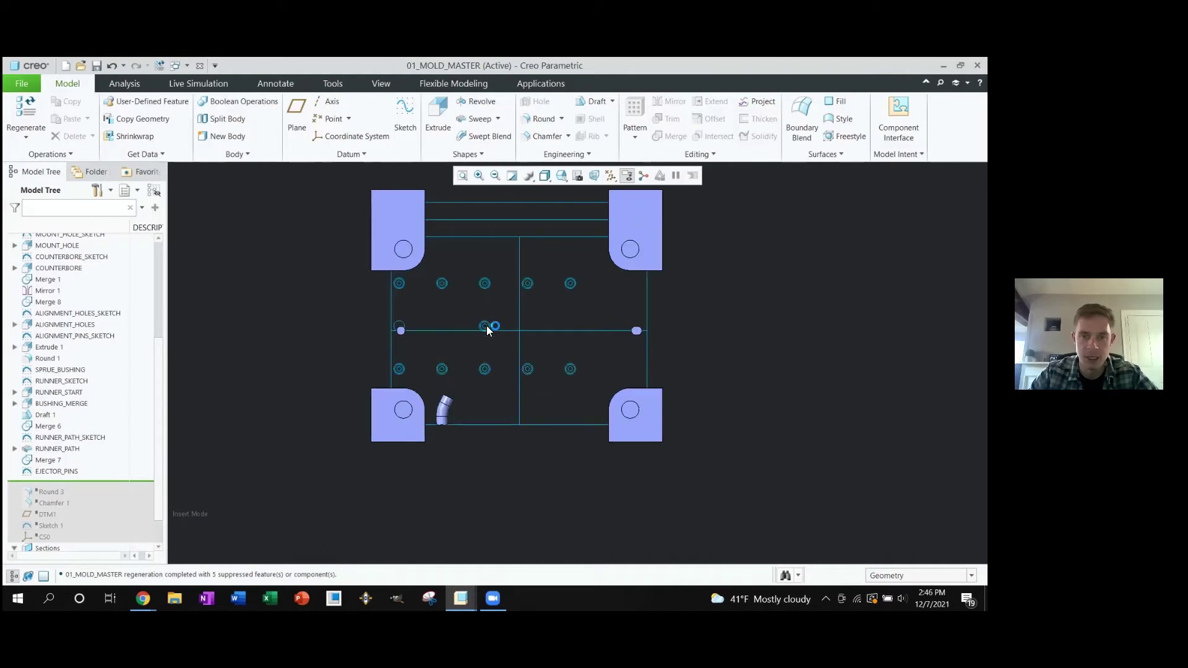
pyautogui.scroll(1, 486, 327)
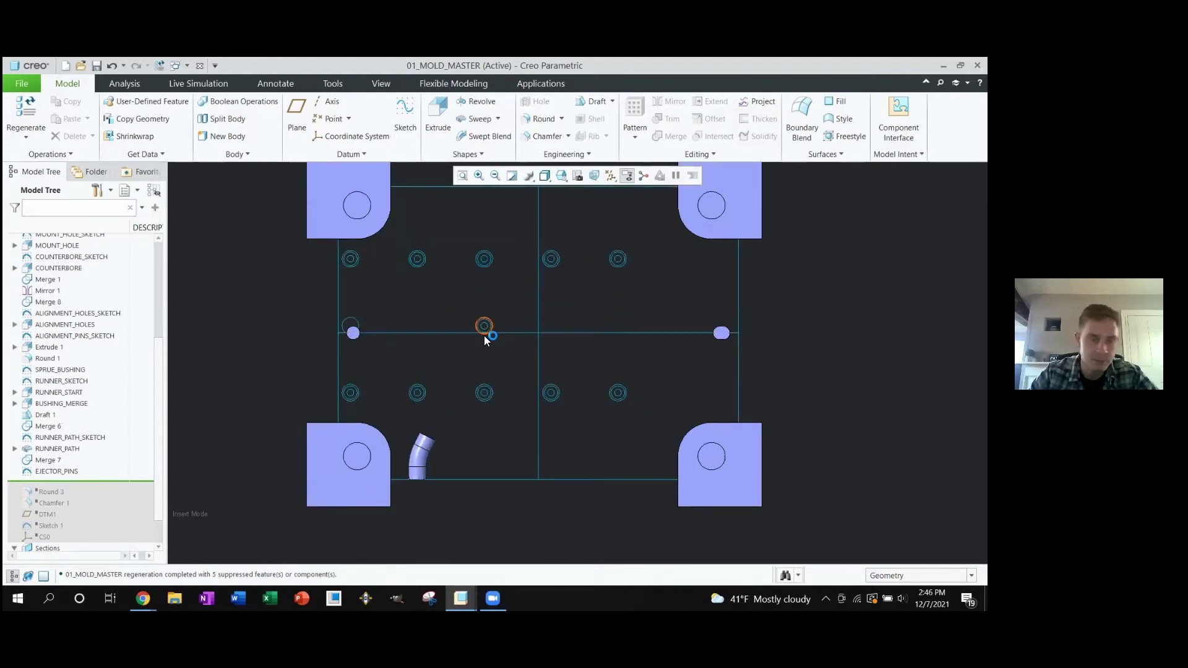
pyautogui.scroll(3, 487, 396)
pyautogui.scroll(2, 486, 400)
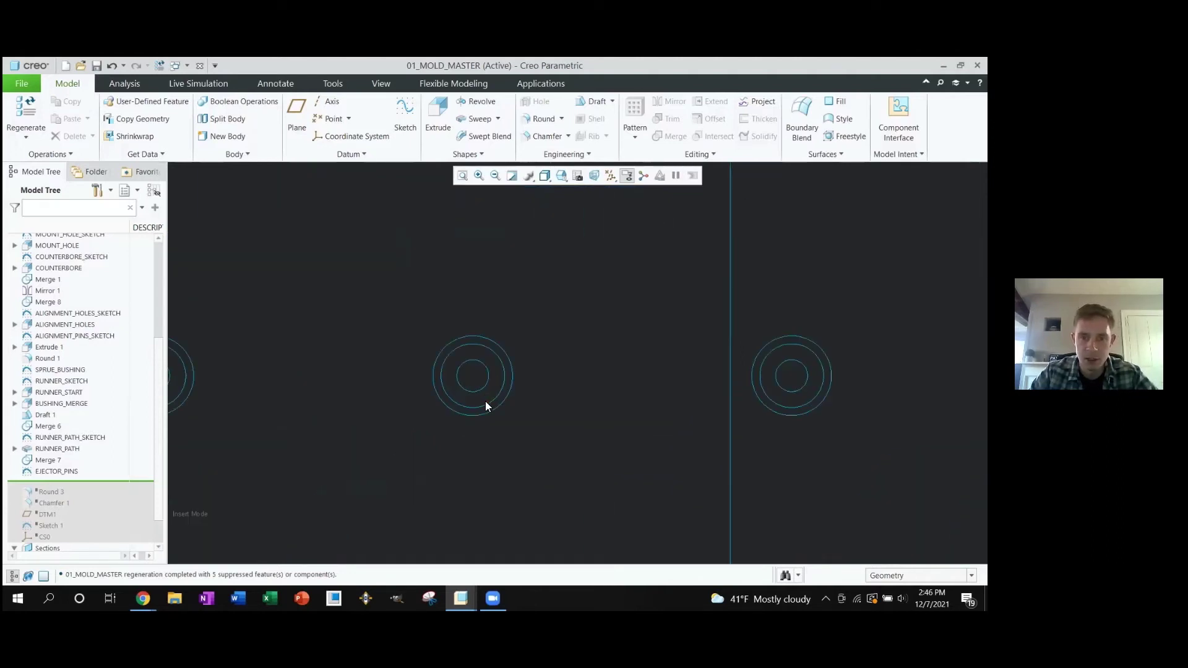
pyautogui.click(485, 410)
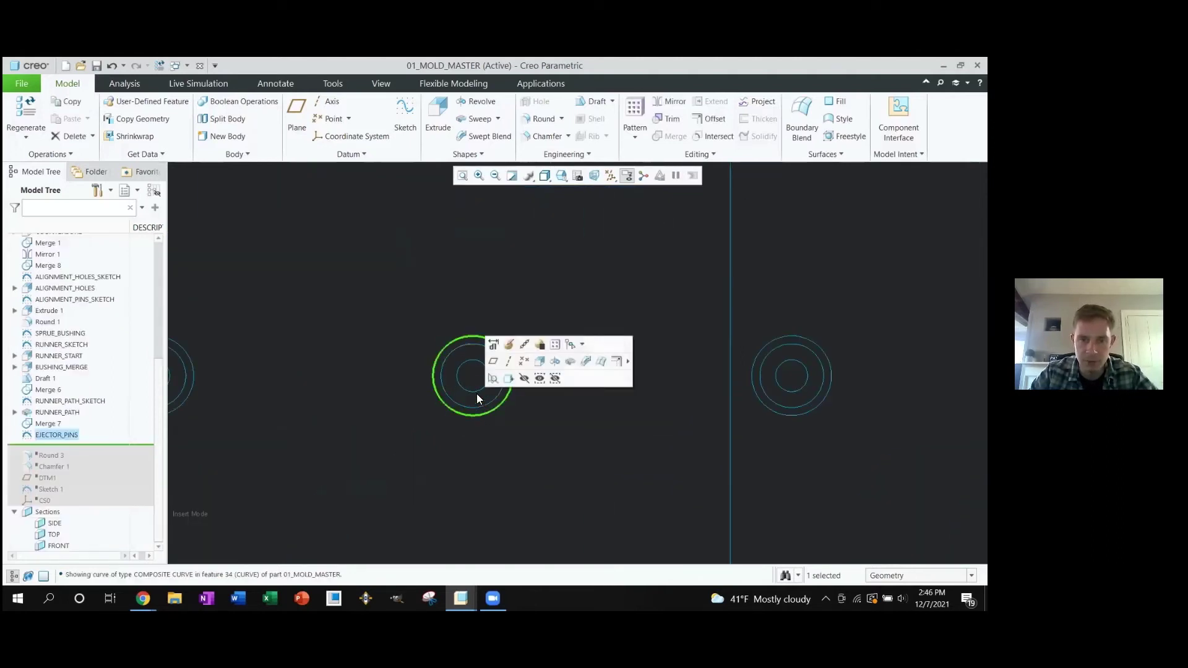
pyautogui.click(478, 426)
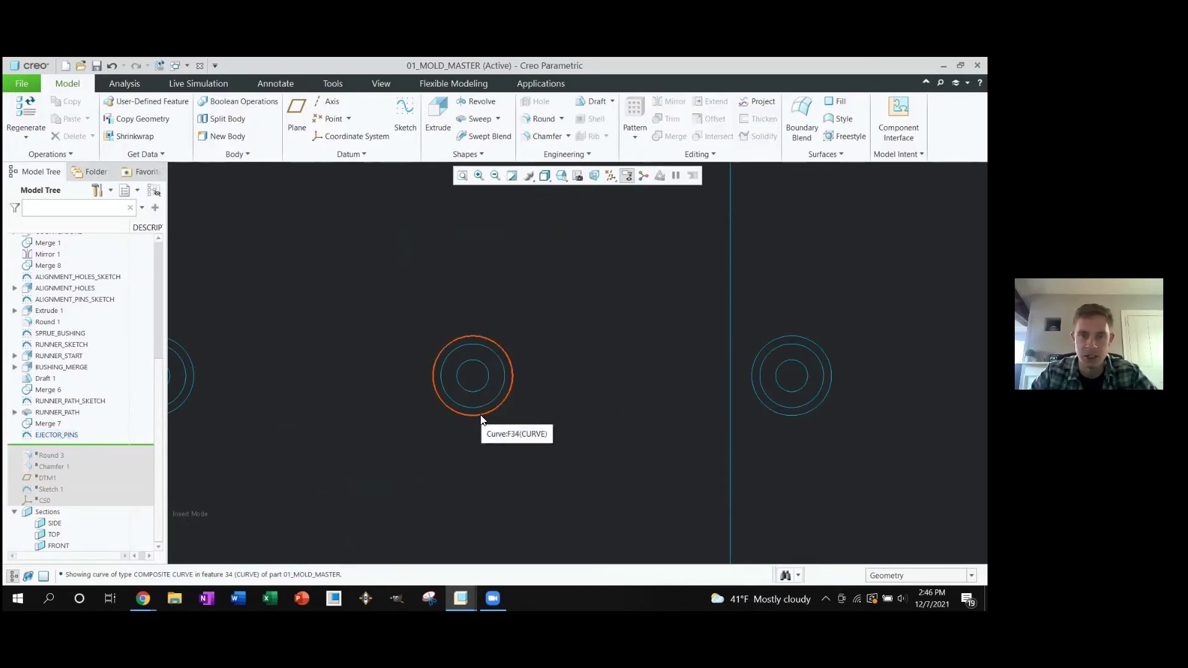
pyautogui.click(482, 420)
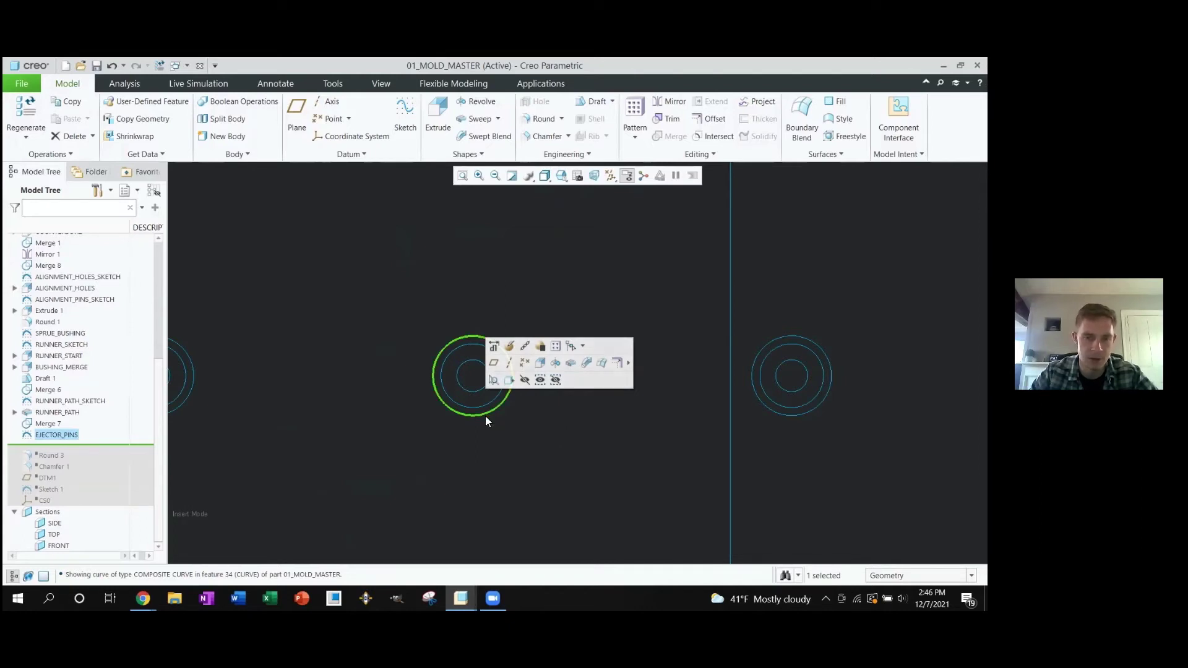
# Highlight the innermost and middle circles of the same ejector pin, then review the whole pin layout
pyautogui.click(469, 391)
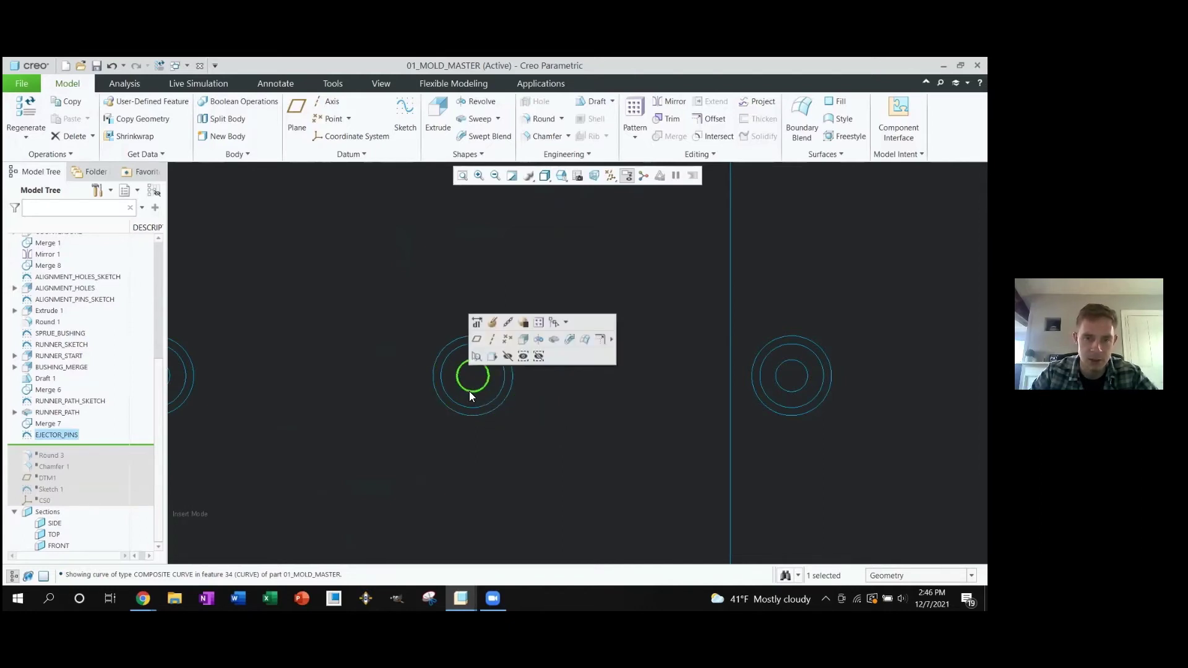
pyautogui.click(466, 406)
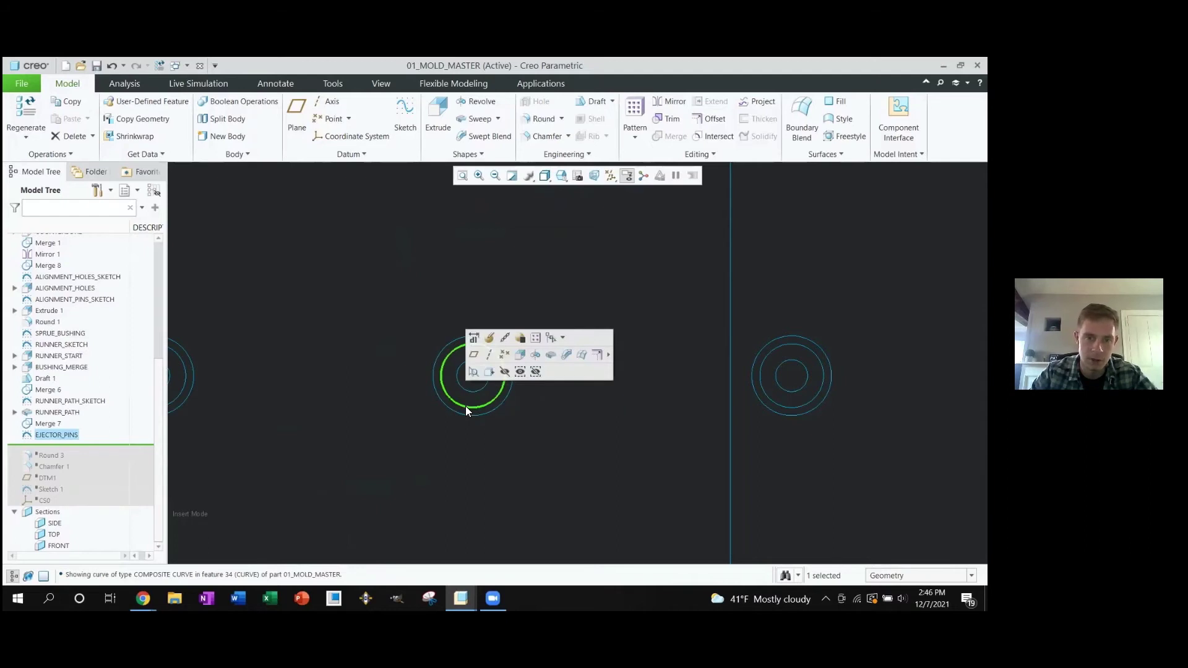
pyautogui.click(458, 442)
pyautogui.scroll(3, 488, 396)
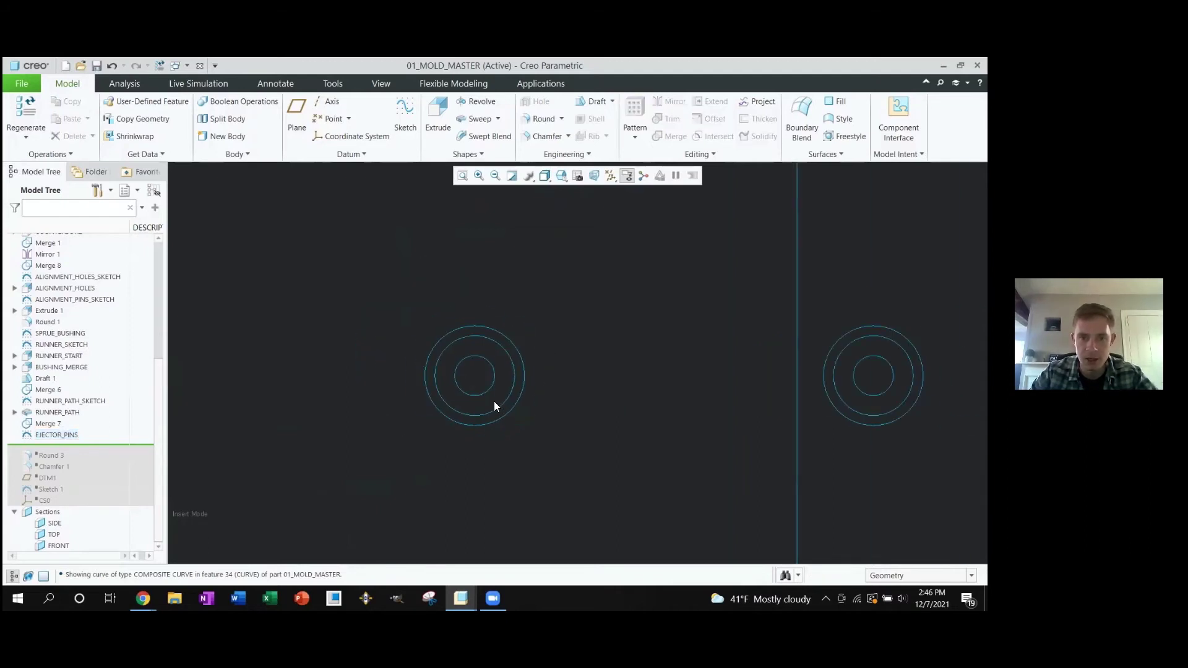
pyautogui.scroll(-4, 493, 405)
pyautogui.scroll(2, 501, 406)
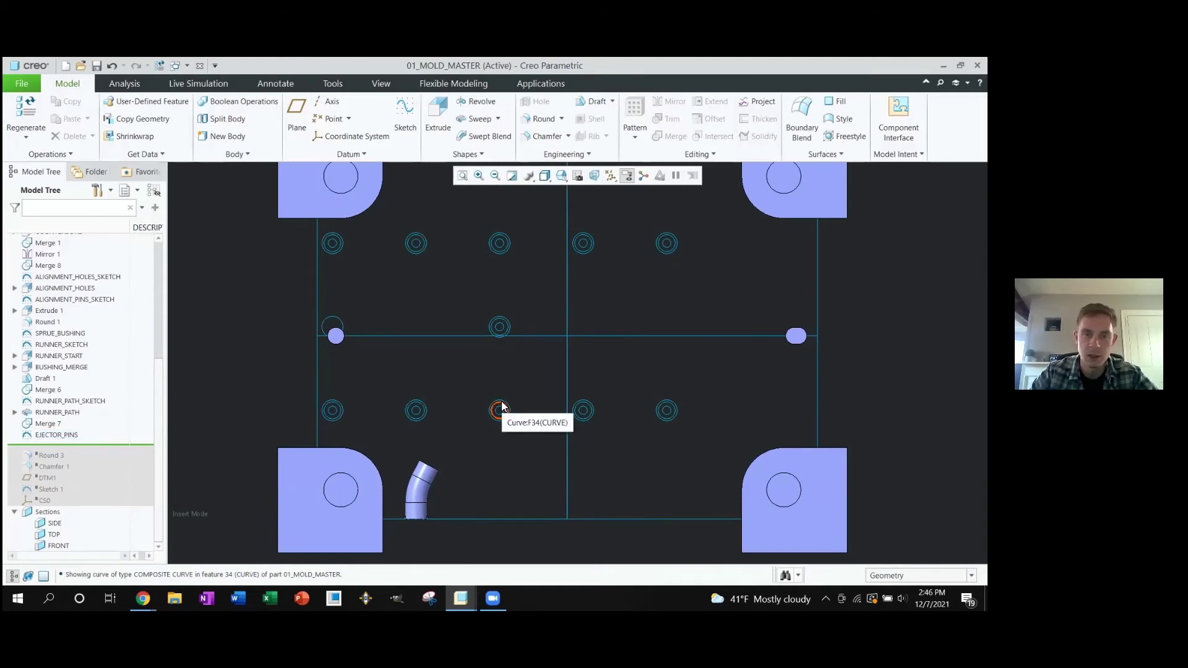
pyautogui.scroll(1, 501, 400)
pyautogui.scroll(-1, 501, 400)
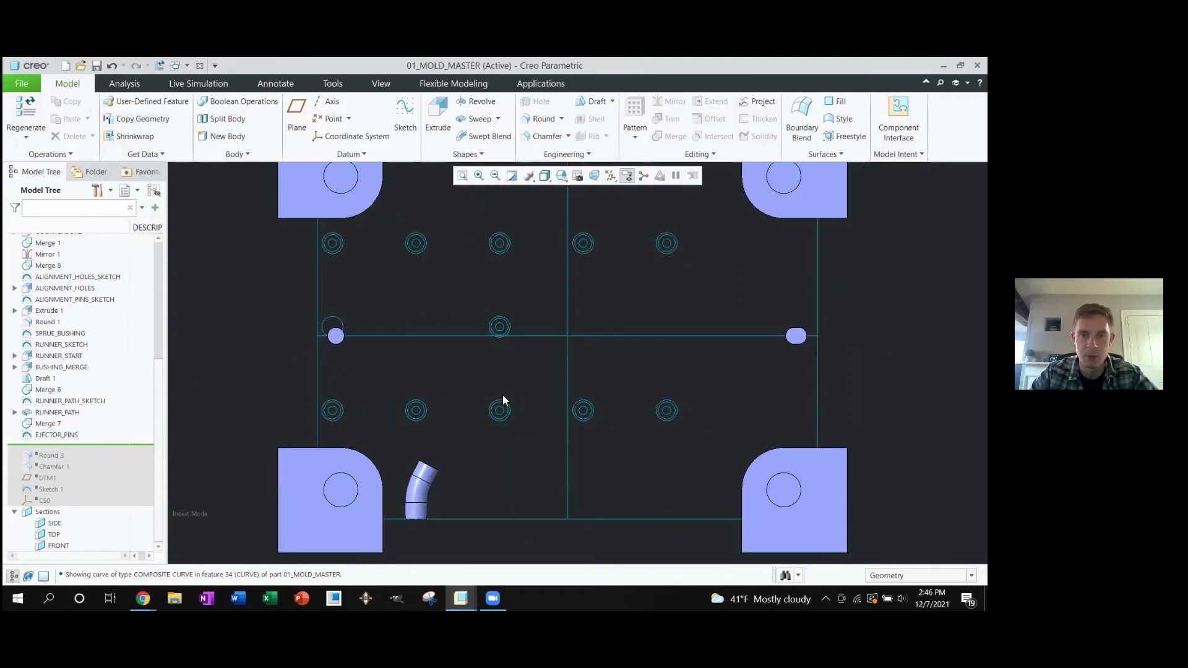
# Roll the model forward past Round 3 and highlight its rounded edge on an upper corner block in an angled view
pyautogui.keyDown('shift'); pyautogui.moveTo(514, 394); pyautogui.dragTo(518, 413, button='middle'); pyautogui.keyUp('shift')
pyautogui.moveTo(27, 443); pyautogui.dragTo(89, 451)
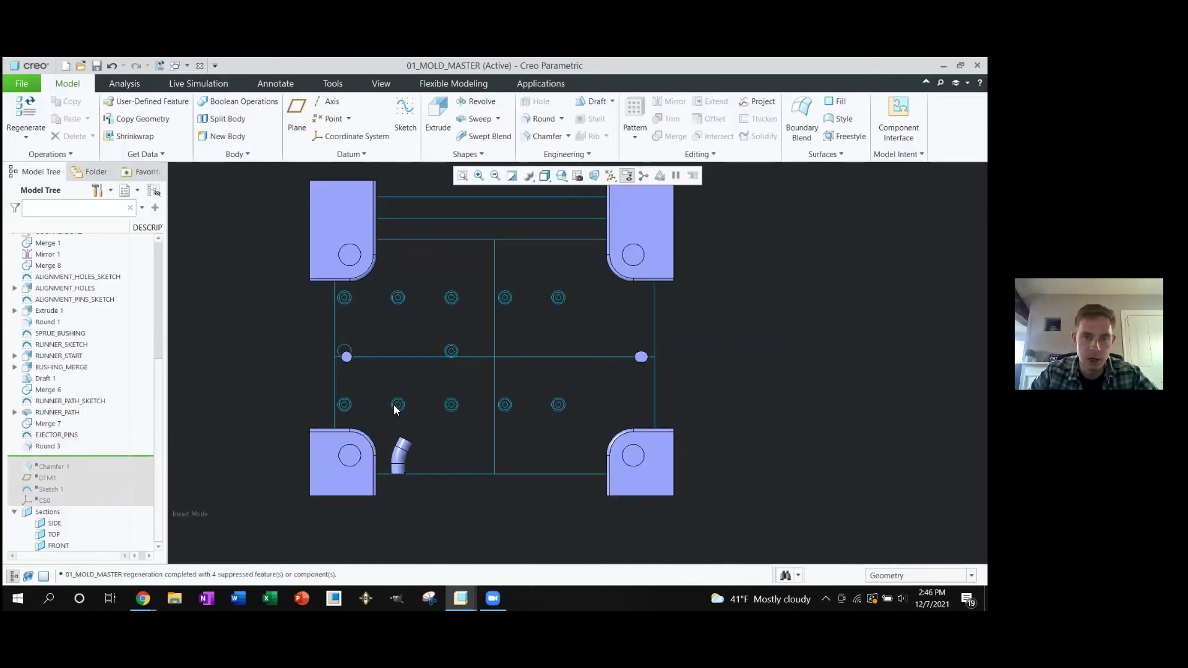
pyautogui.moveTo(358, 359); pyautogui.dragTo(409, 397, button='middle')
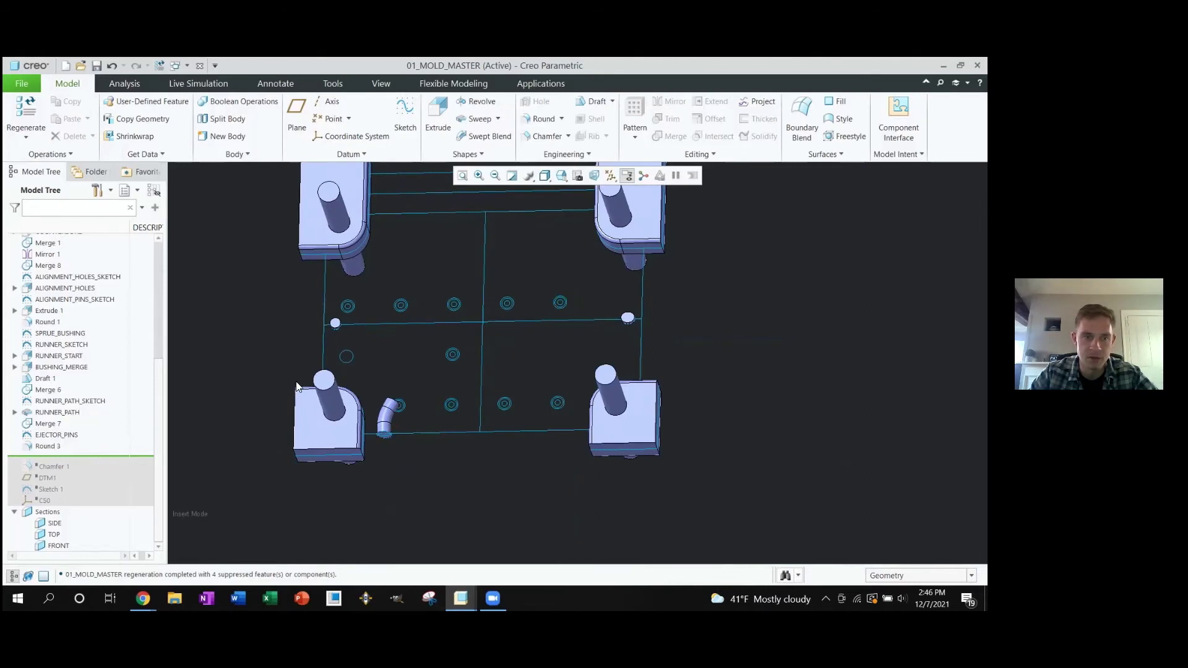
pyautogui.scroll(3, 323, 236)
pyautogui.click(329, 254)
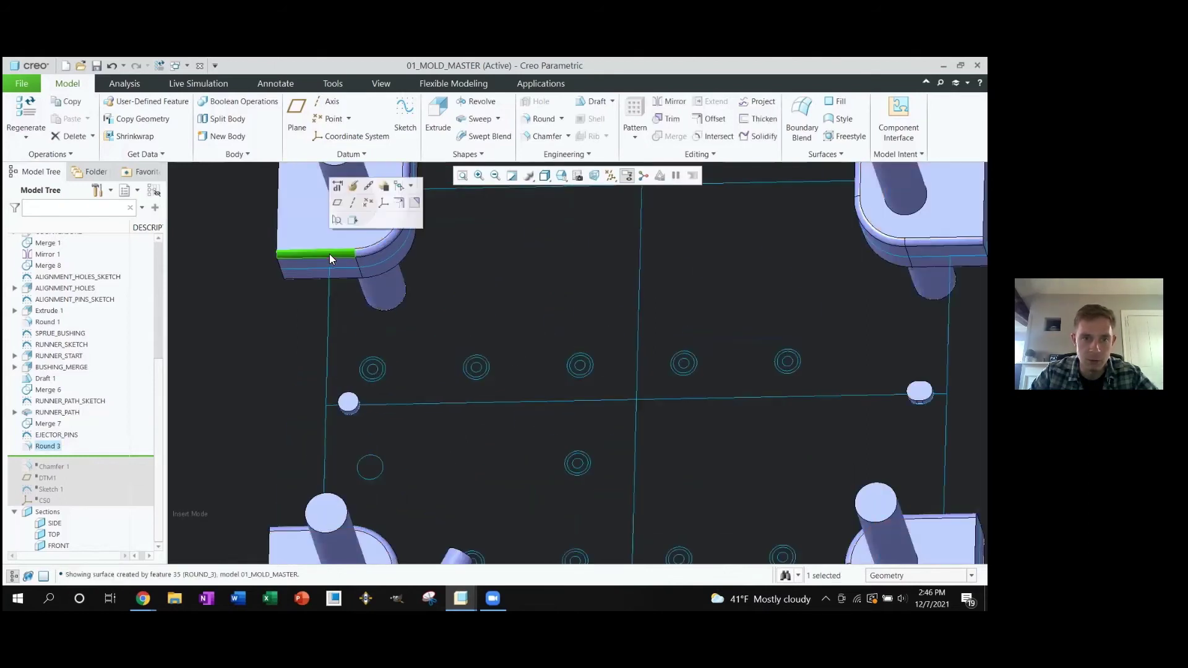
pyautogui.scroll(-3, 317, 253)
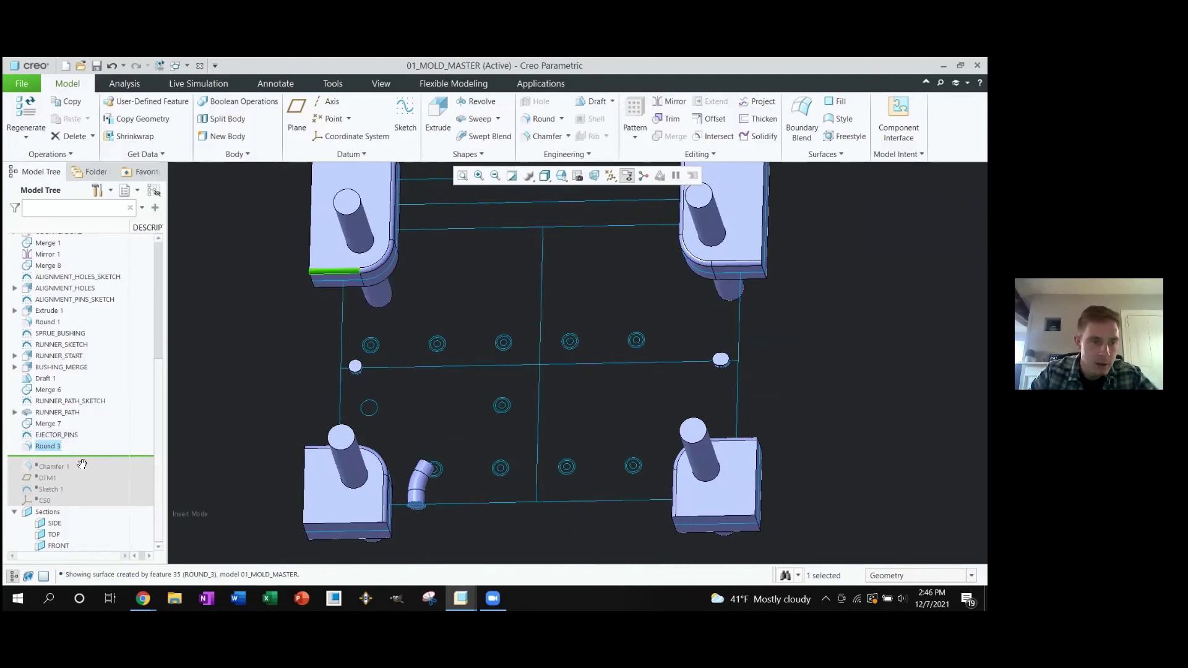
# Roll the model forward past Chamfer 1 and inspect the chamfer around the alignment hole of the upper corner block
pyautogui.moveTo(82, 464); pyautogui.dragTo(68, 468)
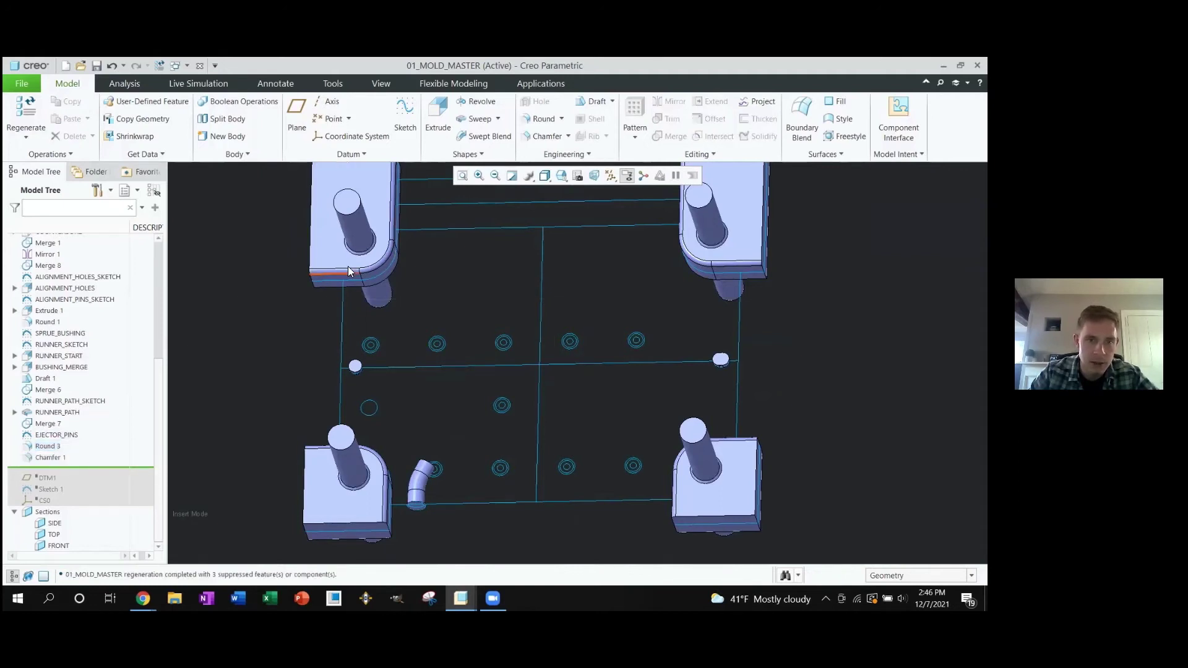
pyautogui.scroll(-3, 350, 271)
pyautogui.scroll(-1, 366, 252)
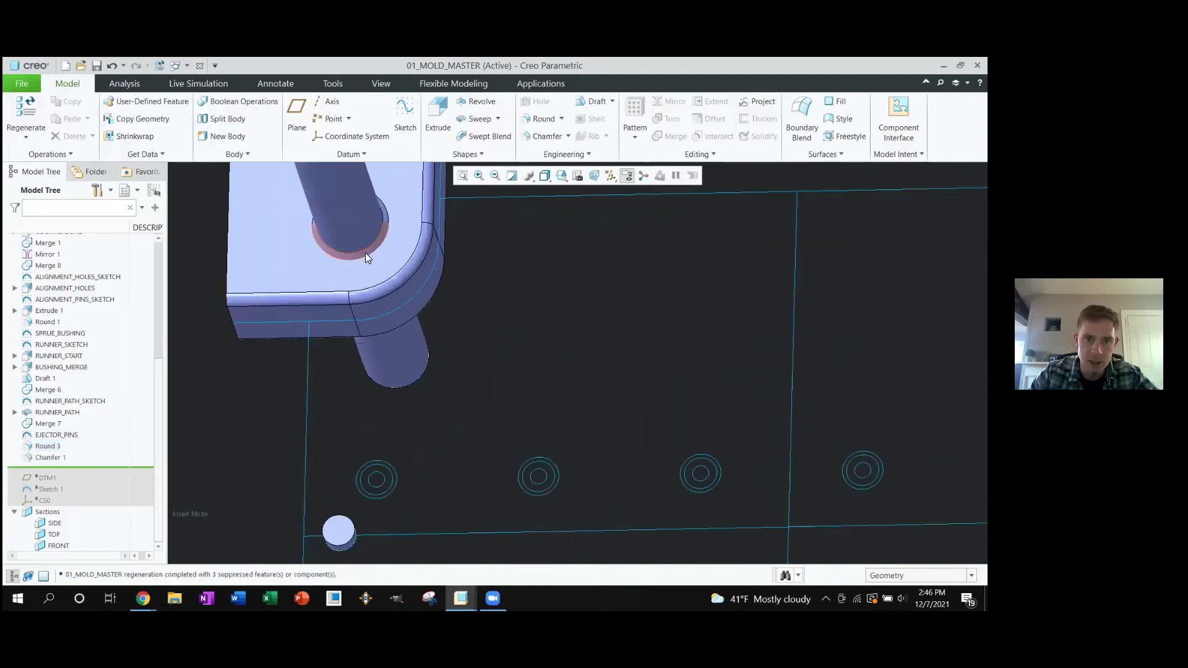
pyautogui.scroll(4, 365, 251)
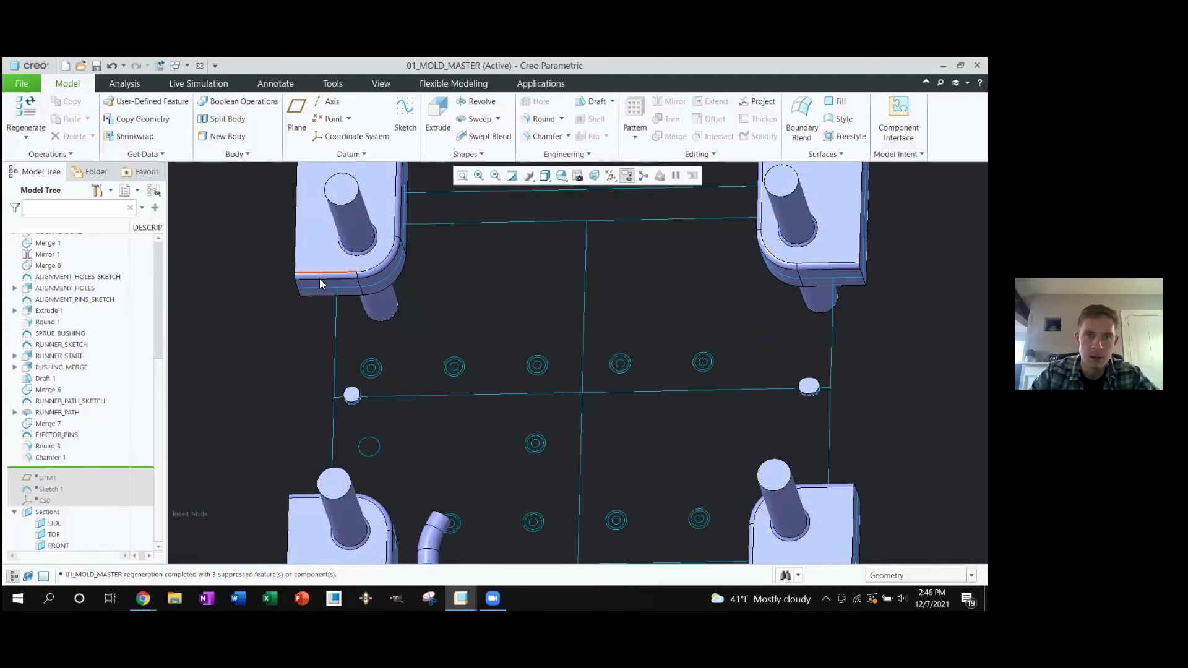
pyautogui.scroll(-4, 339, 255)
pyautogui.scroll(-2, 355, 248)
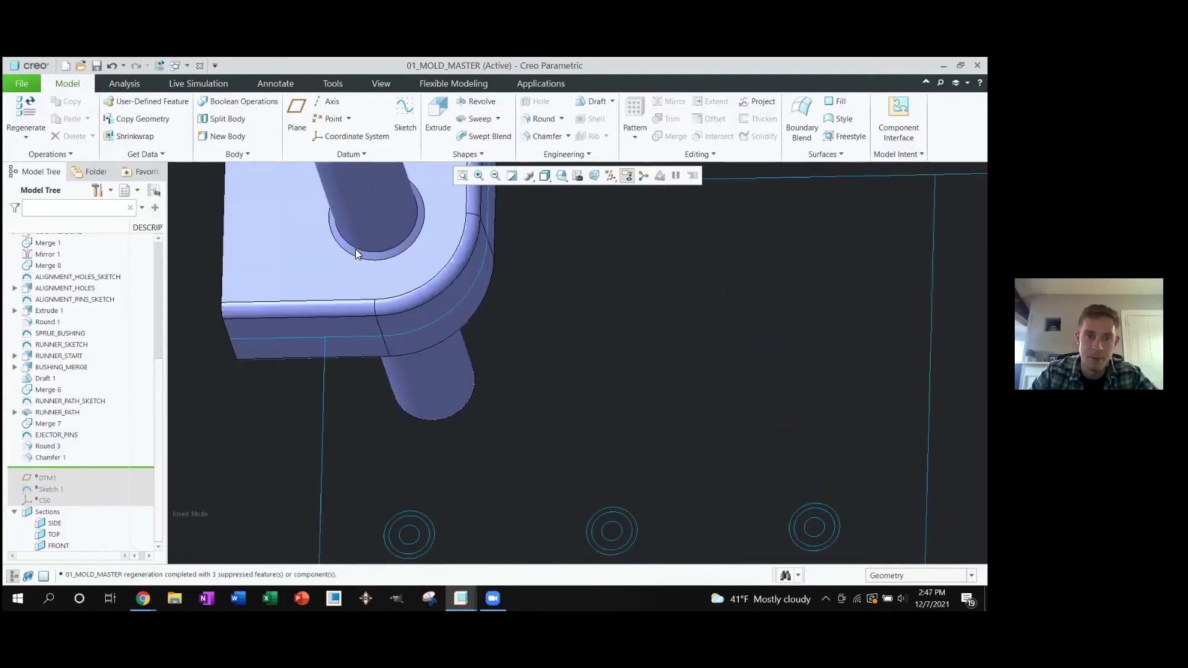
pyautogui.scroll(5, 355, 254)
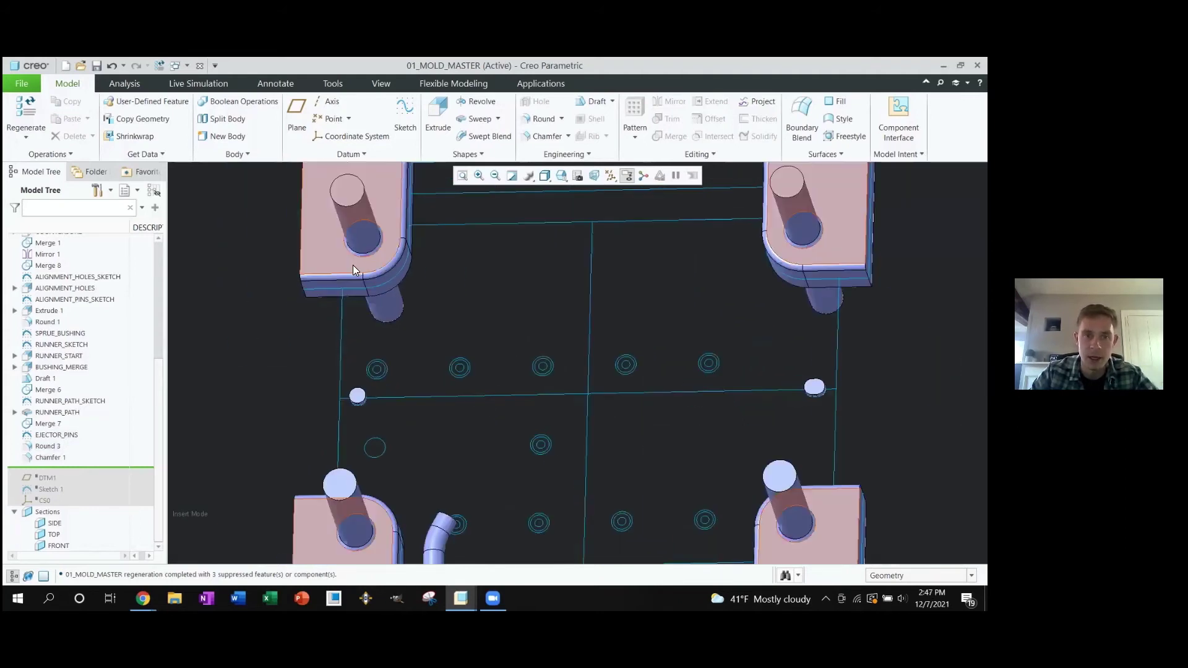
pyautogui.scroll(-5, 355, 260)
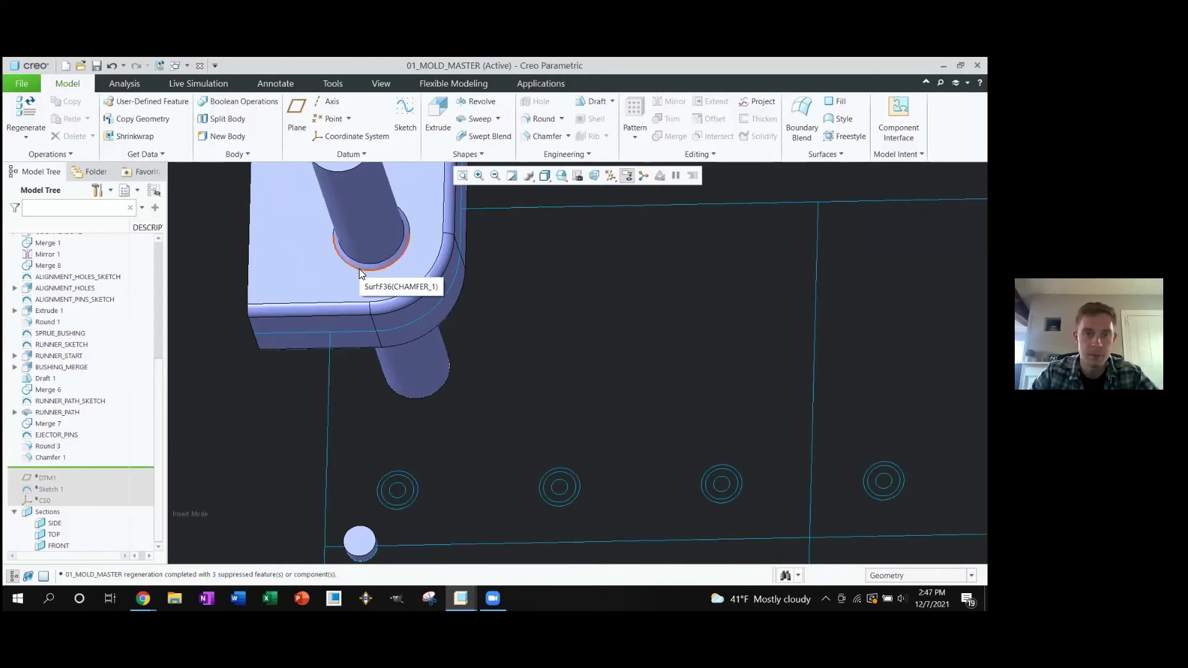
pyautogui.scroll(4, 357, 282)
pyautogui.scroll(3, 355, 286)
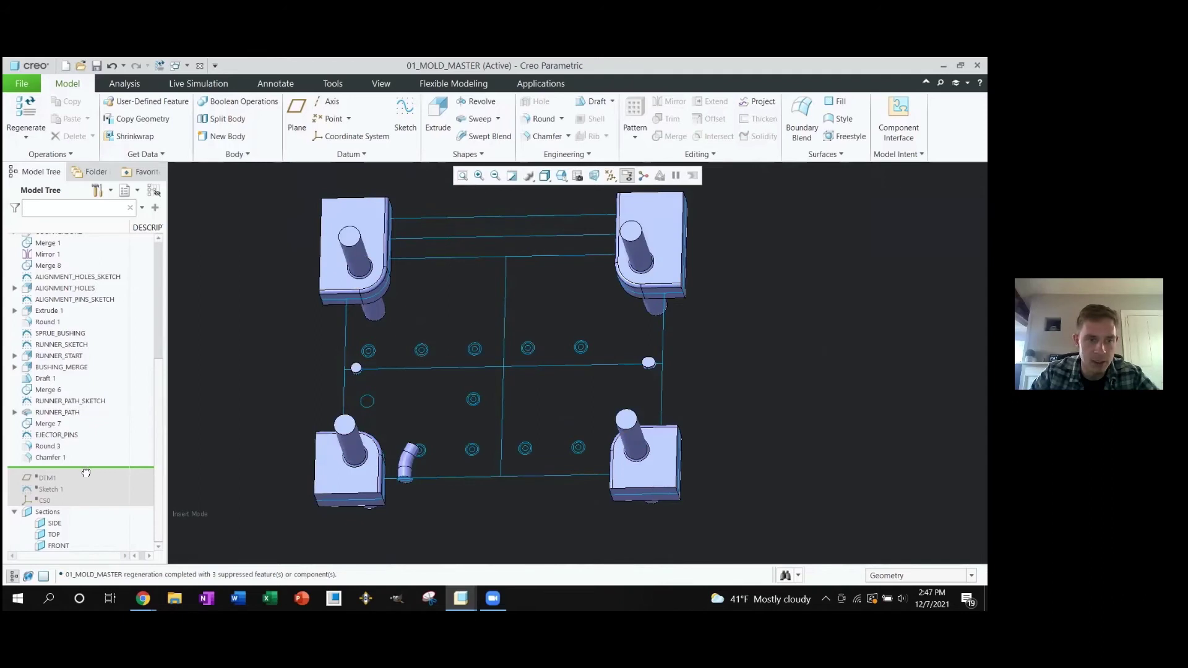
# Roll the model forward past DTM1, Sketch 1 and CS0, and highlight CS0 with coordinate systems displayed
pyautogui.moveTo(86, 472); pyautogui.dragTo(69, 506)
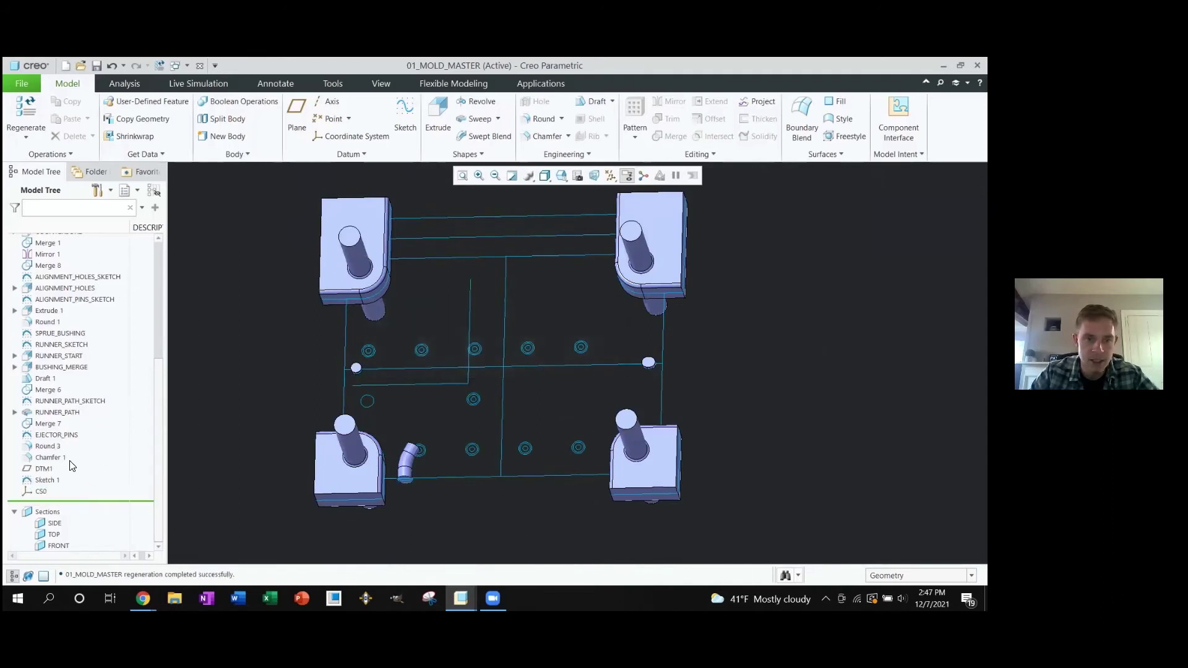
pyautogui.click(50, 480)
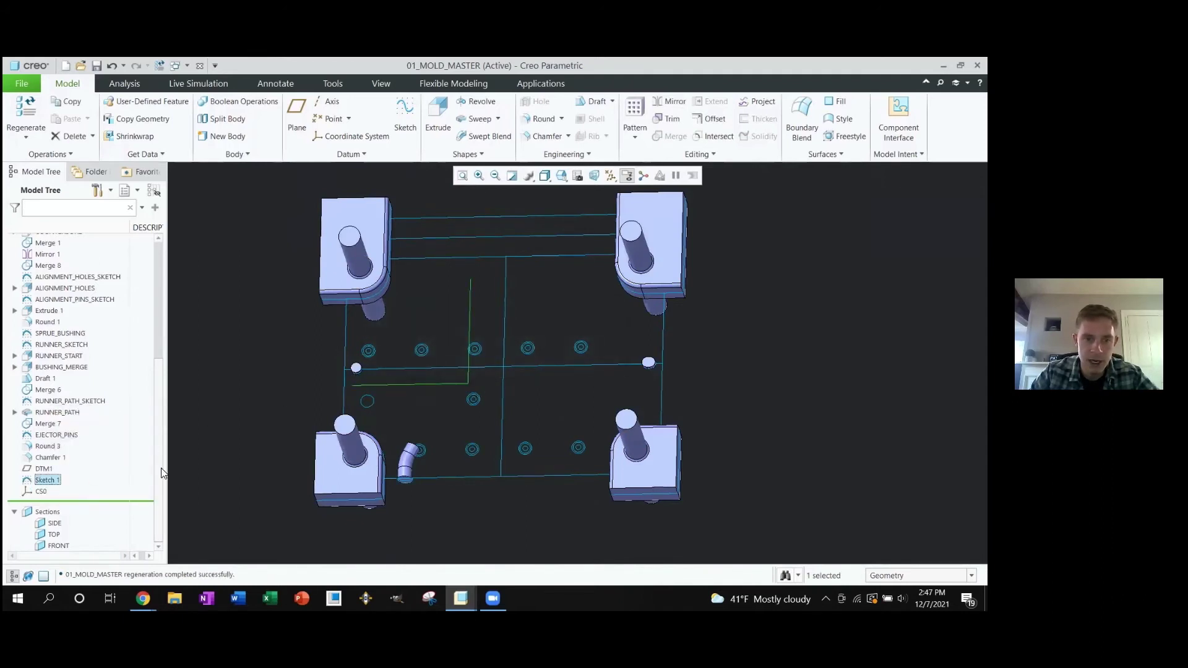
pyautogui.click(29, 491)
pyautogui.click(84, 456)
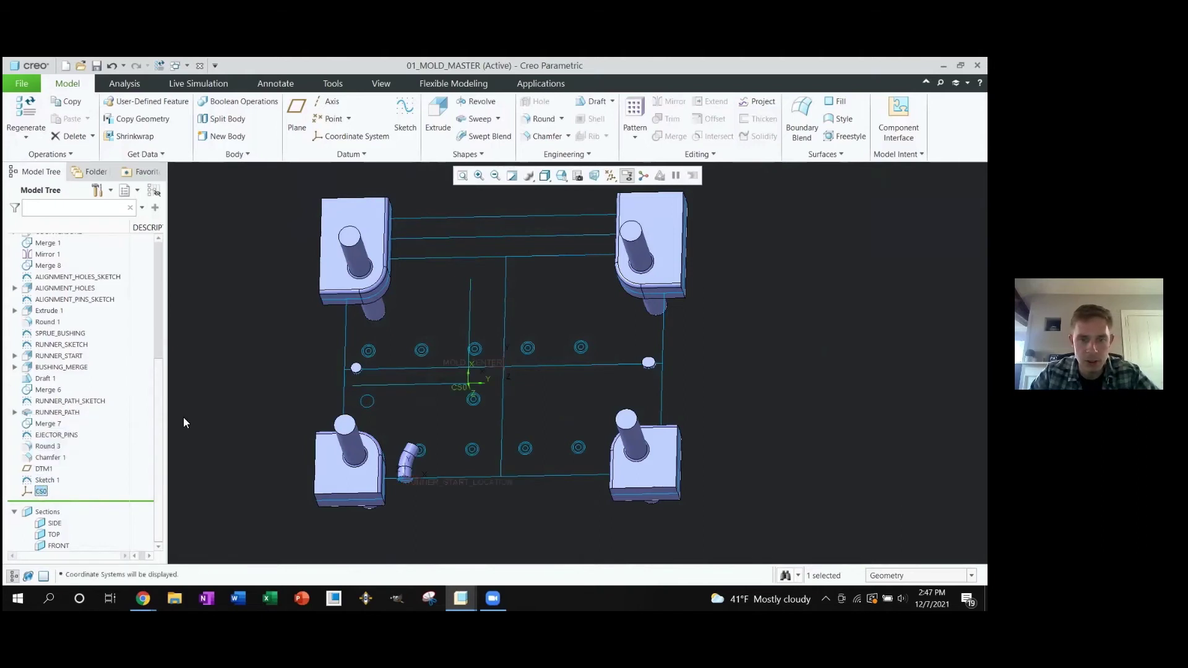
# Examine the CS0 origin at the Sketch 1 corner relative to the ejector pins and MOLD_CENTER in a view normal to the sketch
pyautogui.scroll(3, 476, 382)
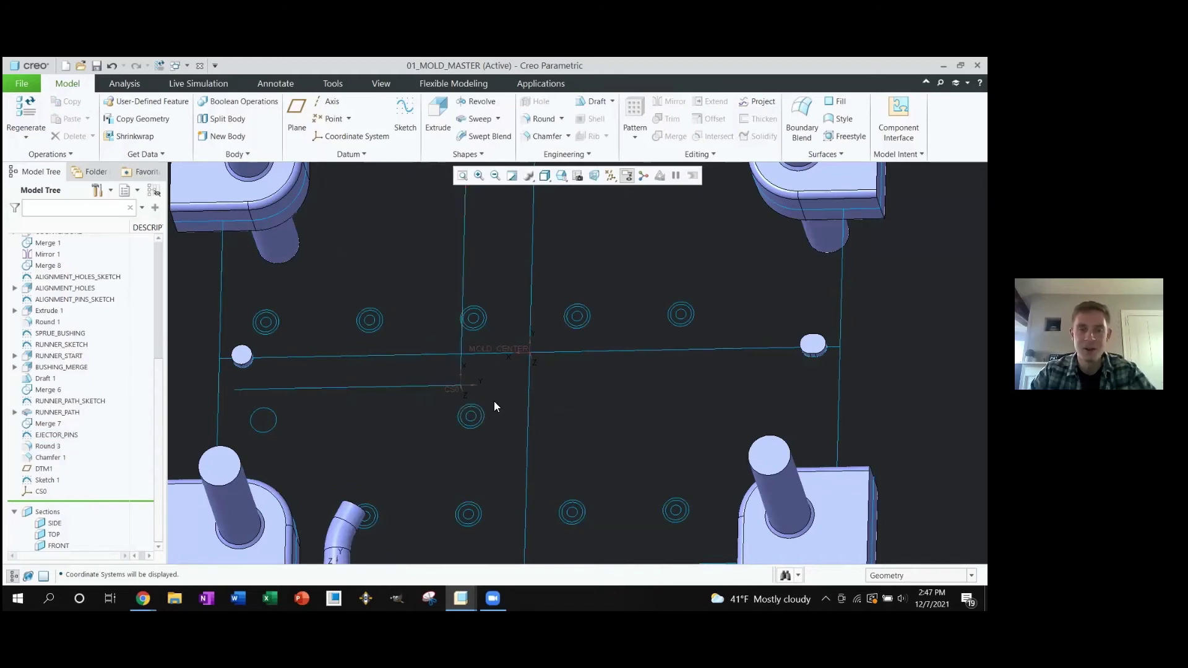
pyautogui.scroll(-5, 495, 409)
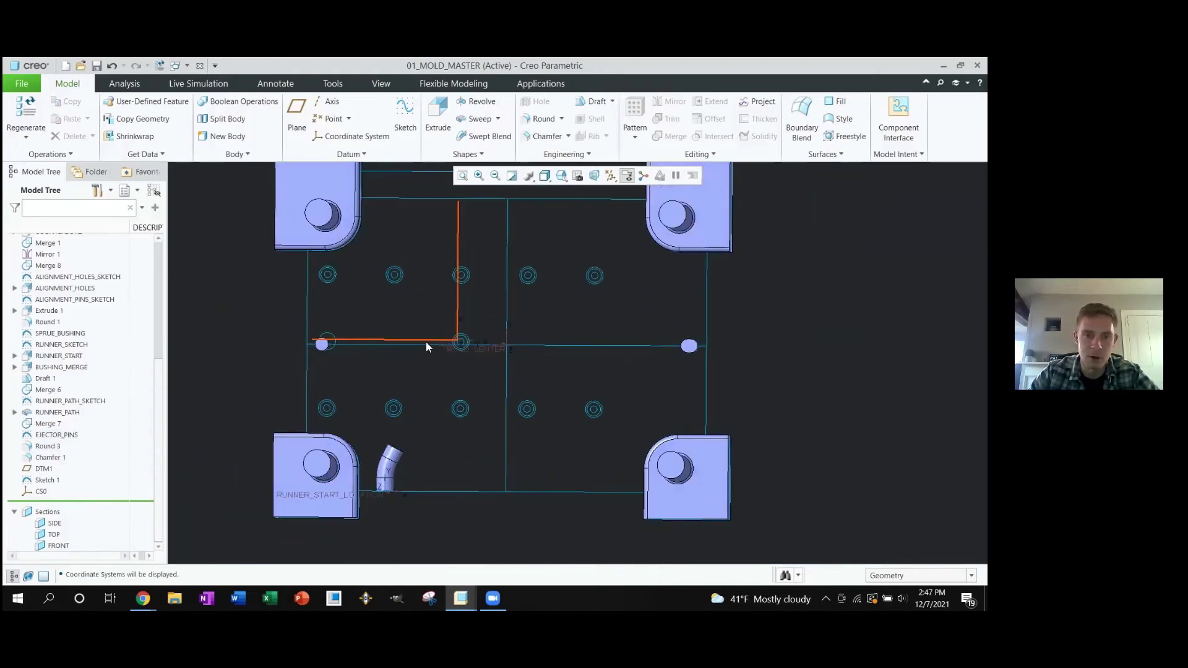
pyautogui.moveTo(432, 342); pyautogui.dragTo(442, 340, button='middle')
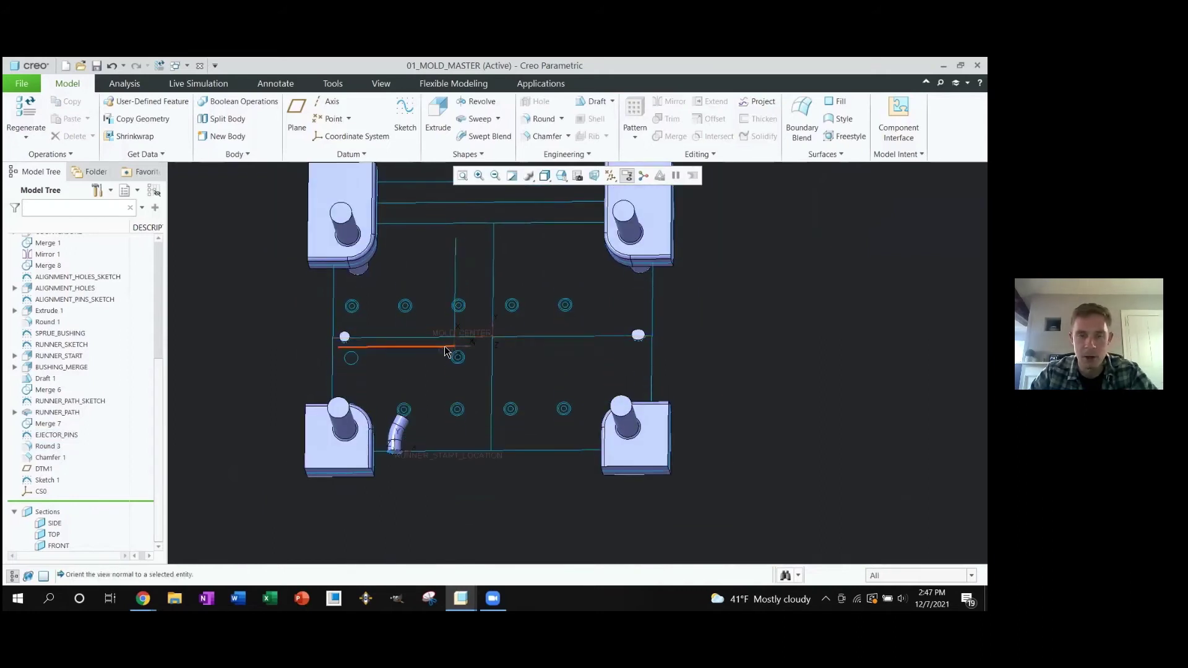
pyautogui.click(445, 351)
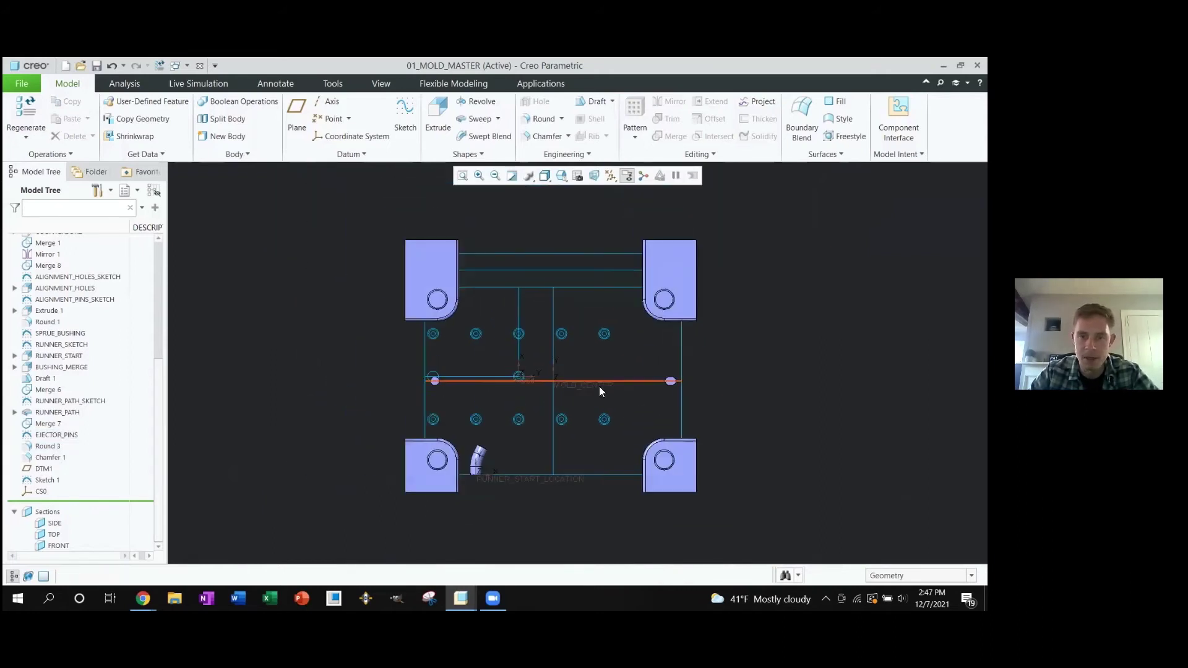
pyautogui.scroll(-2, 516, 379)
pyautogui.scroll(-4, 520, 382)
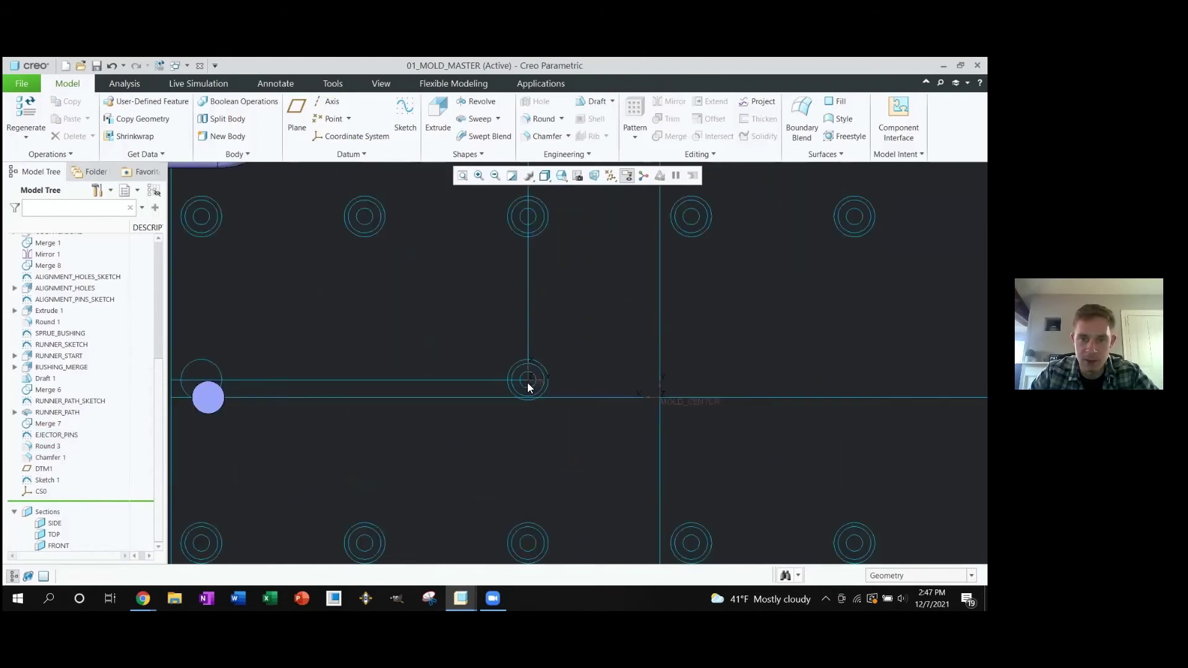
pyautogui.scroll(3, 526, 385)
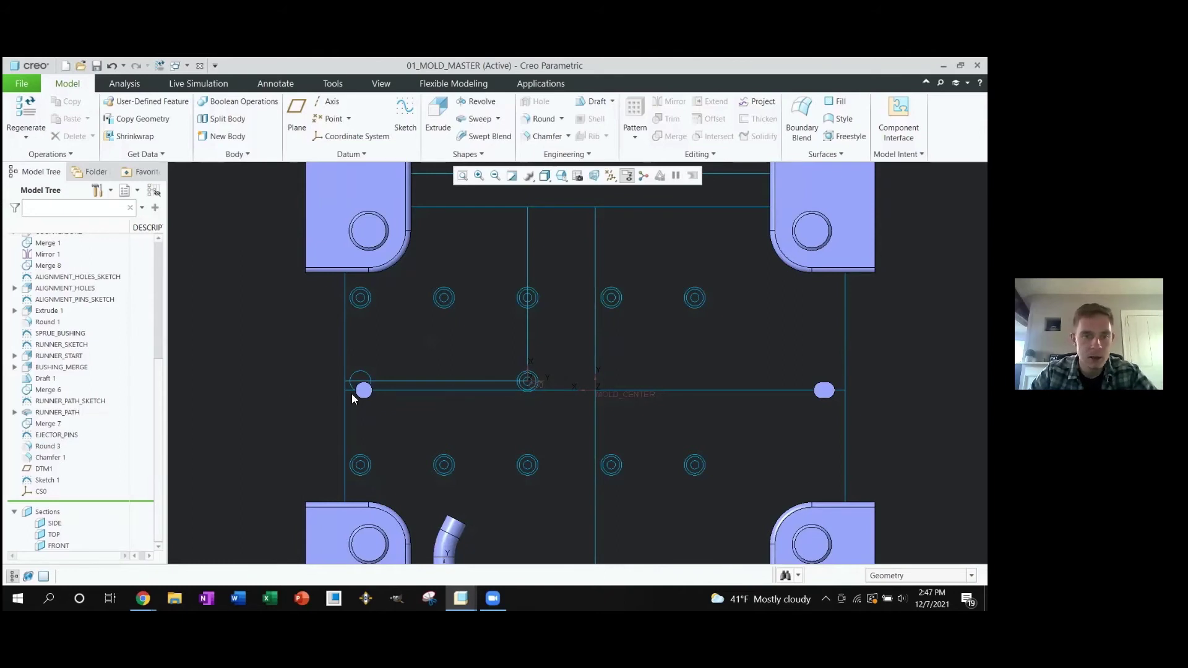
pyautogui.scroll(-5, 365, 390)
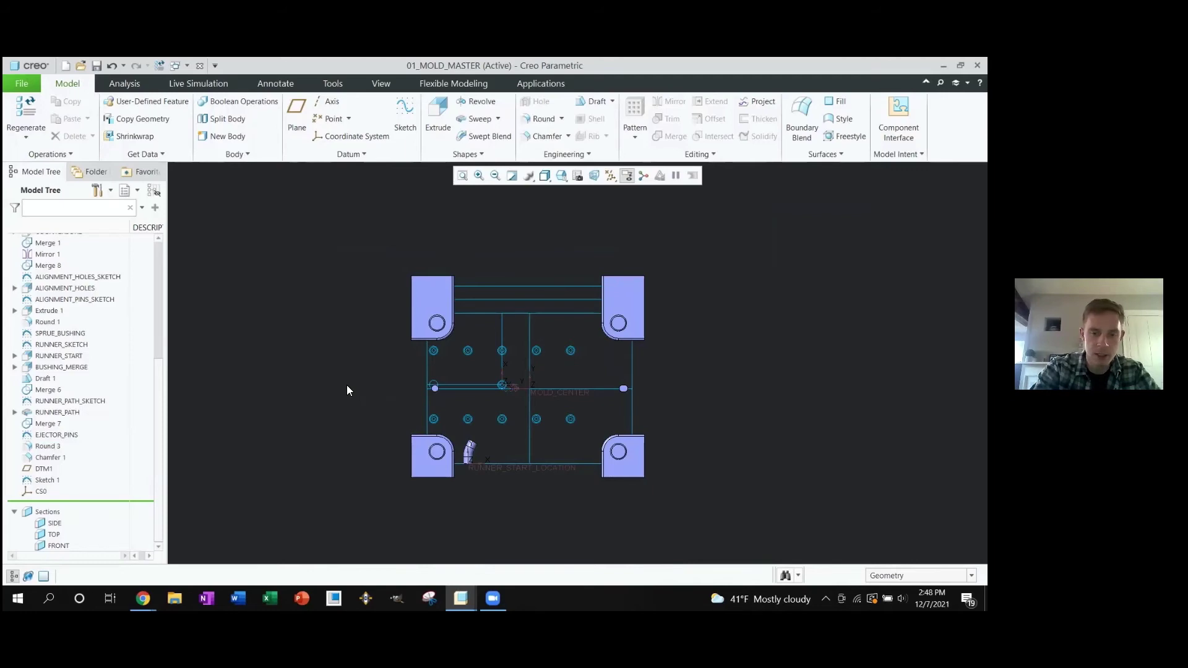
# Open the part mold_cavity.prt from the MUDFRAME_M0901 folder
pyautogui.hotkey('ctrl', 'o')
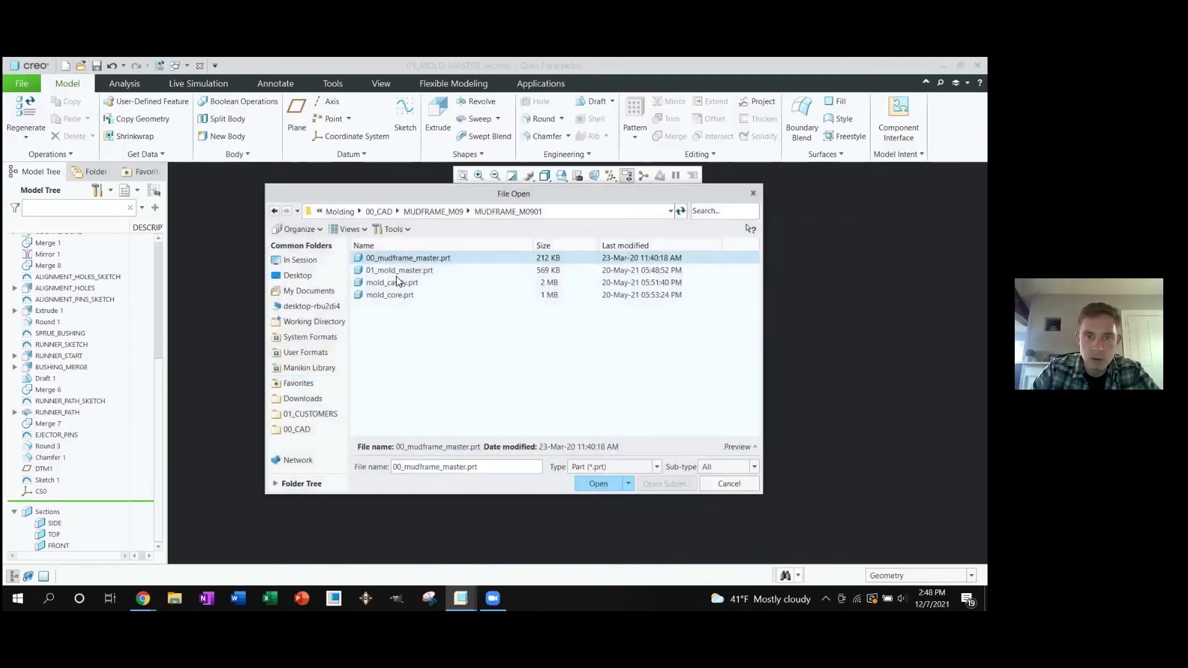
pyautogui.click(396, 282)
pyautogui.click(591, 487)
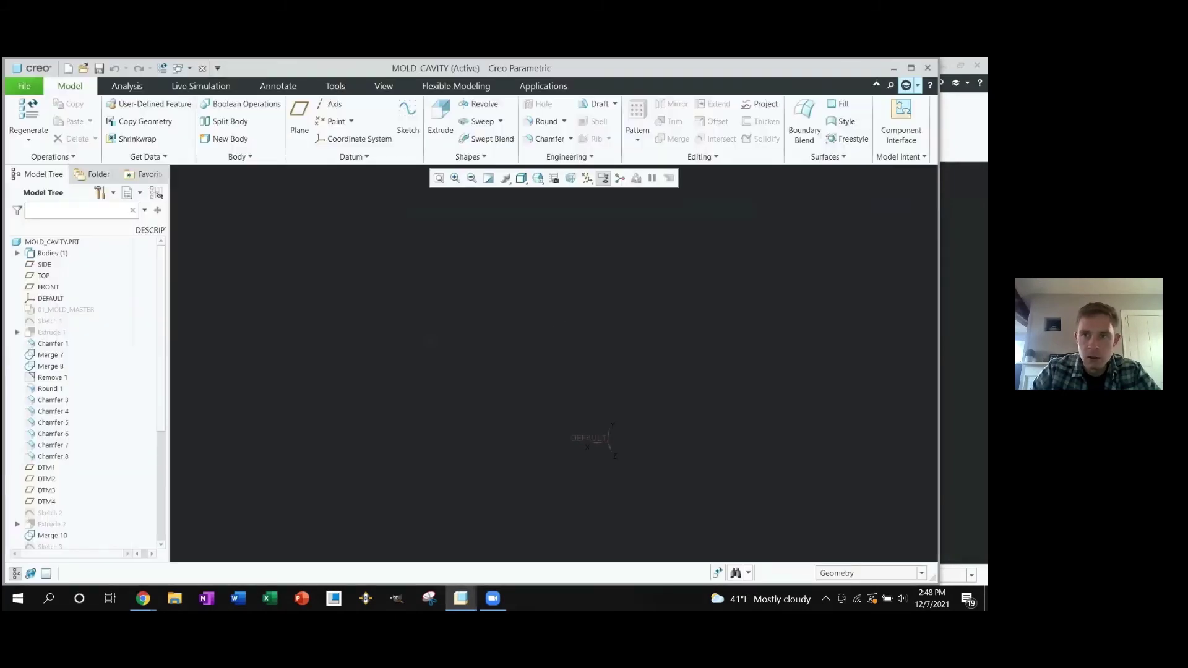
# Maximize the mold cavity part window and examine the front face and sides of the finished cavity block
pyautogui.click(910, 68)
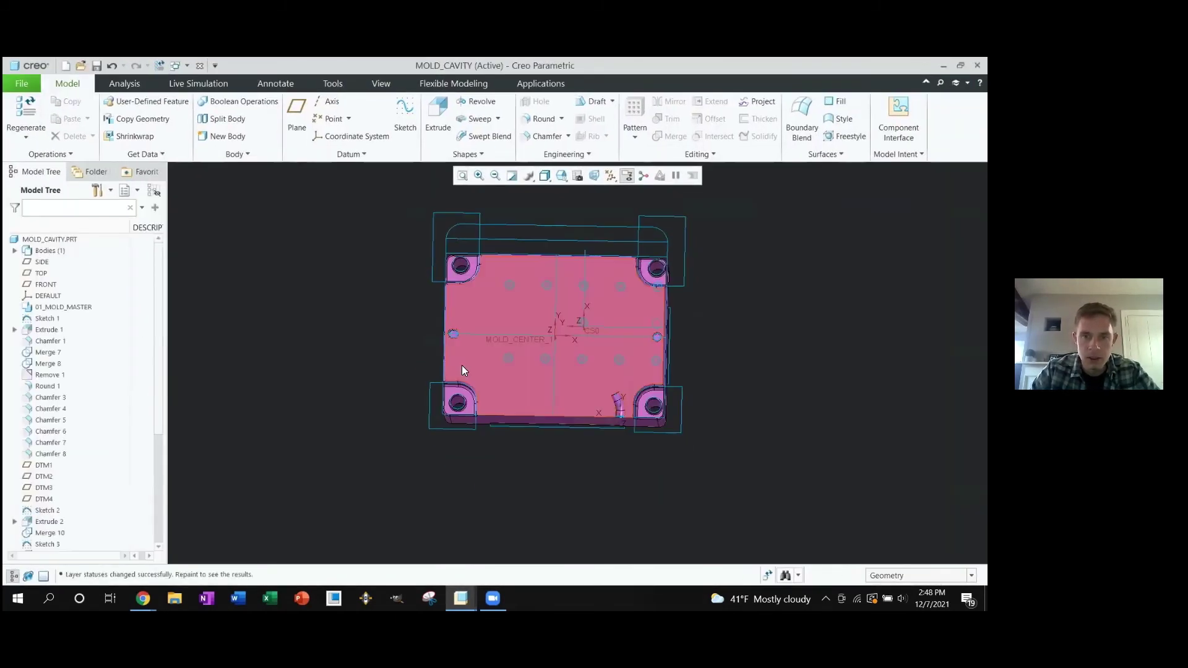
pyautogui.scroll(2, 470, 365)
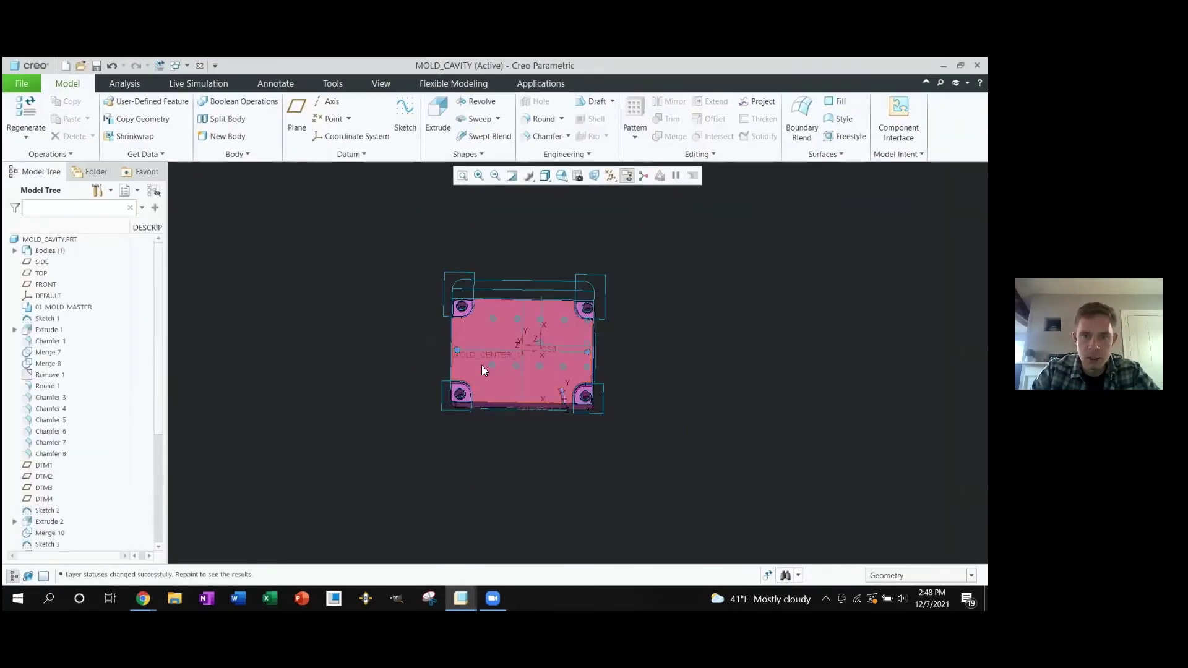
pyautogui.moveTo(481, 365); pyautogui.dragTo(531, 369, button='middle')
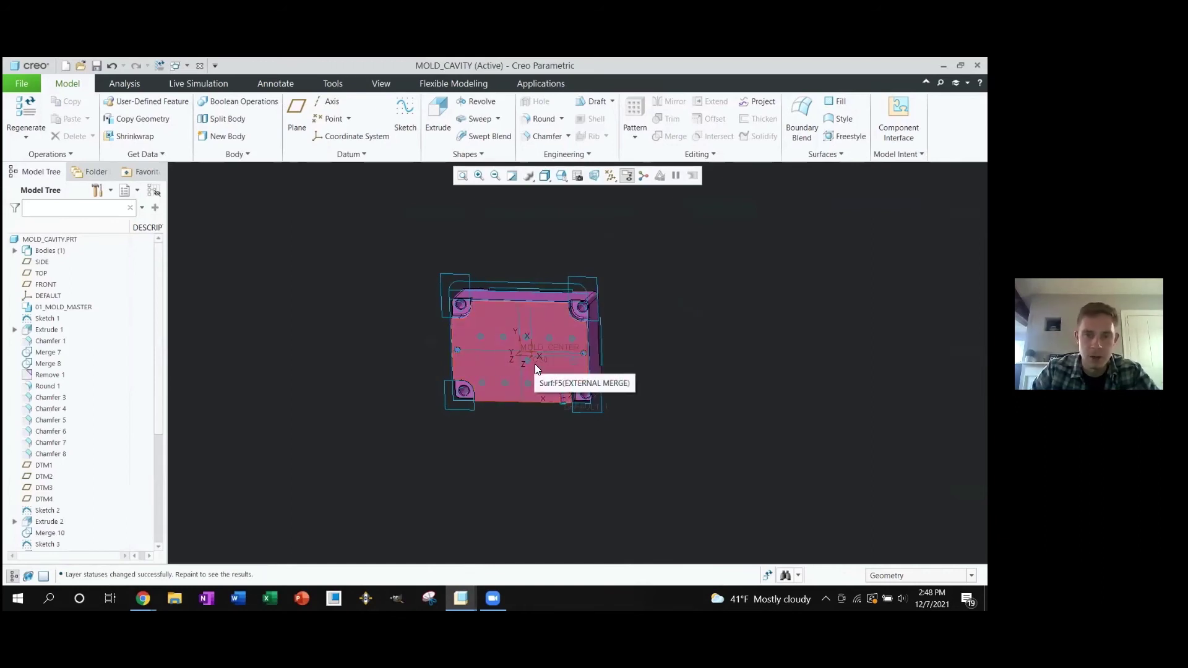
pyautogui.scroll(-2, 534, 363)
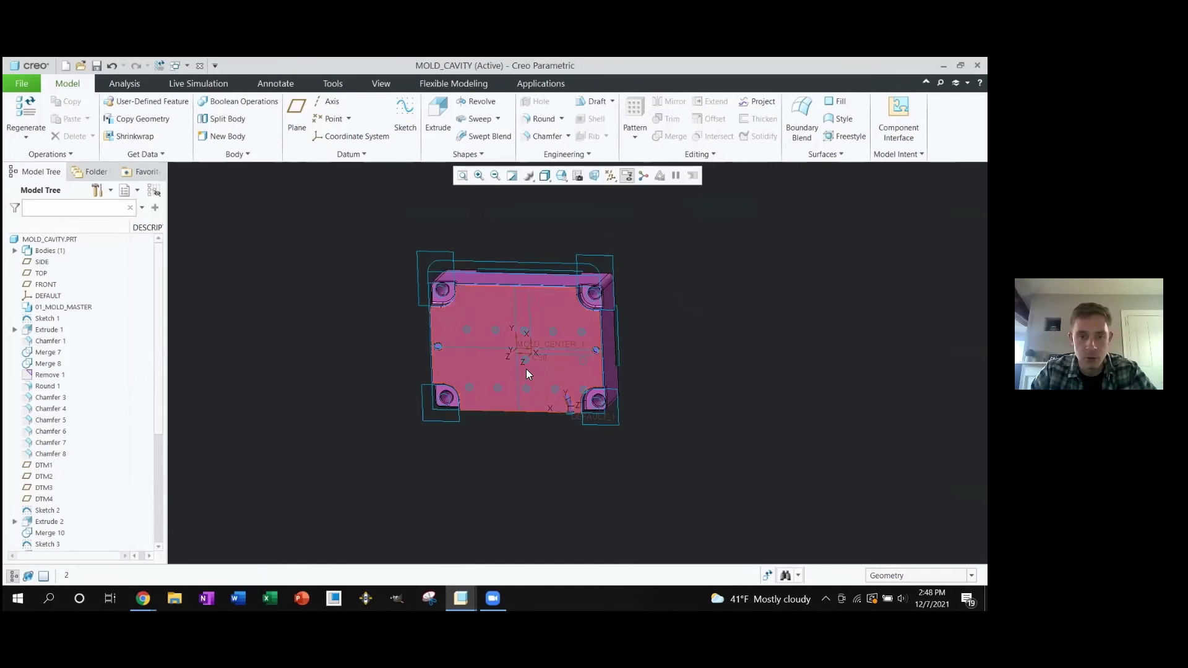
# Roll the model back to just after 01_MOLD_MASTER and highlight that merged feature to examine its geometry
pyautogui.scroll(-5, 78, 414)
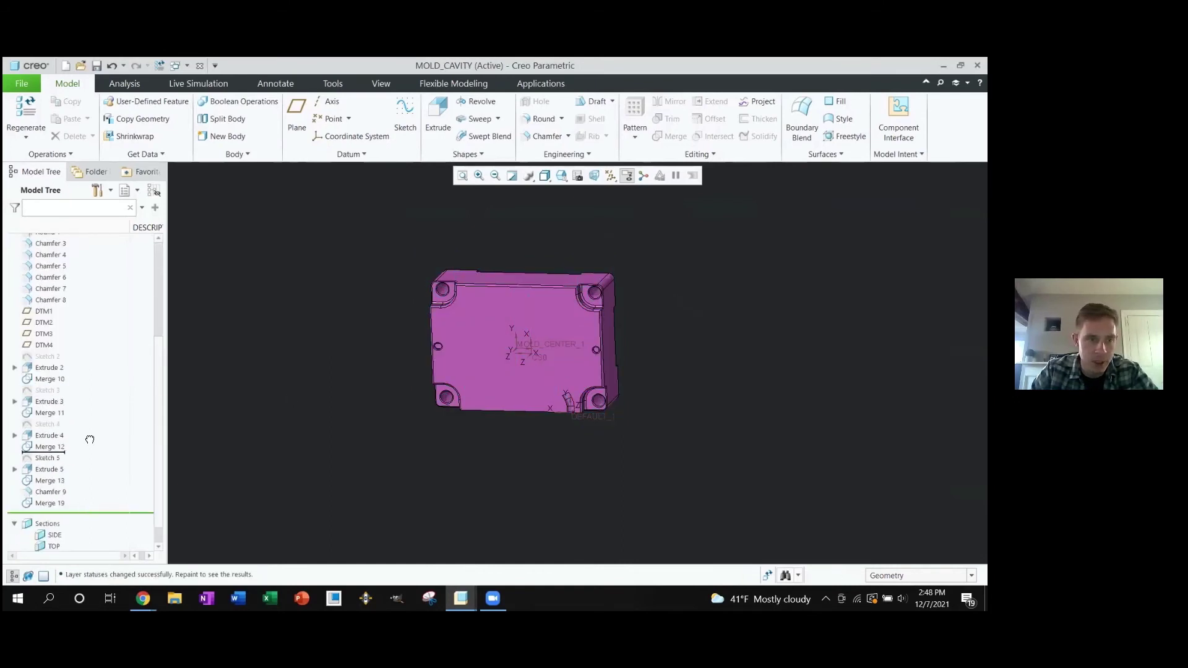
pyautogui.scroll(5, 89, 440)
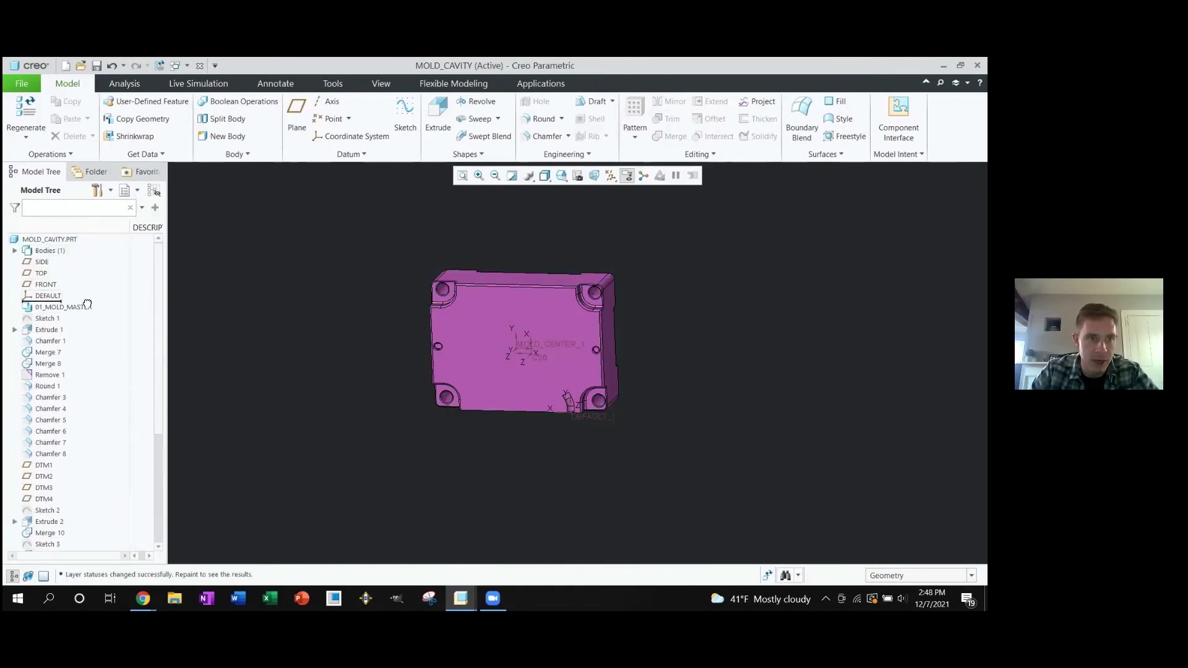
pyautogui.moveTo(87, 303); pyautogui.dragTo(71, 312)
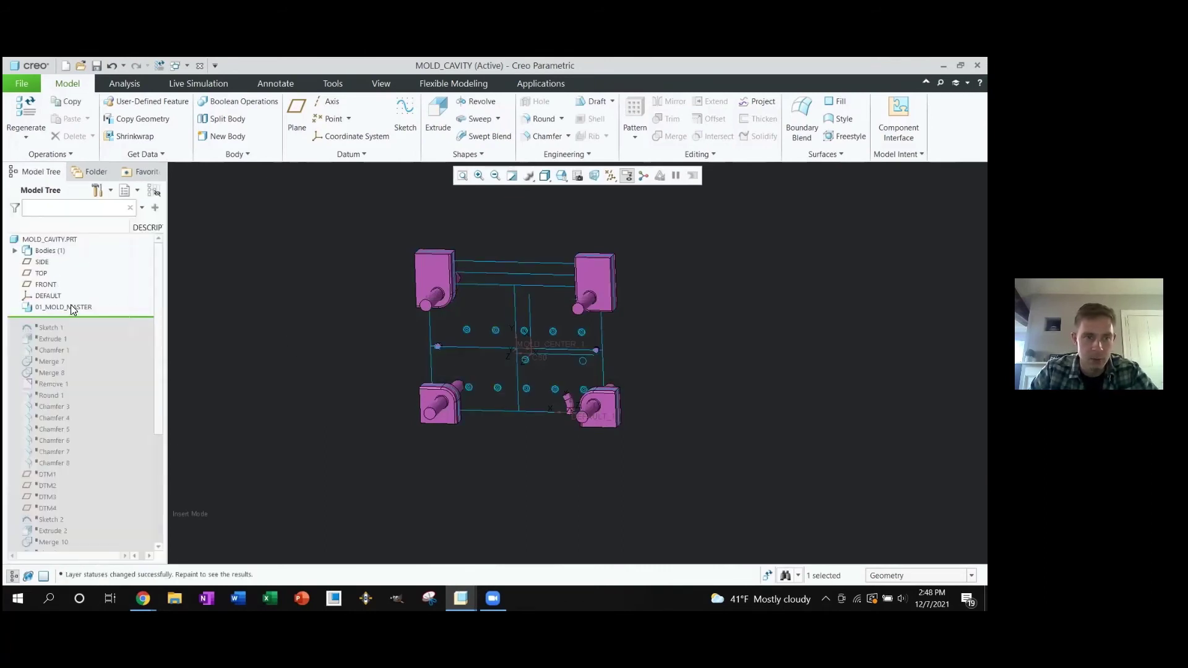
pyautogui.click(72, 307)
pyautogui.click(337, 313)
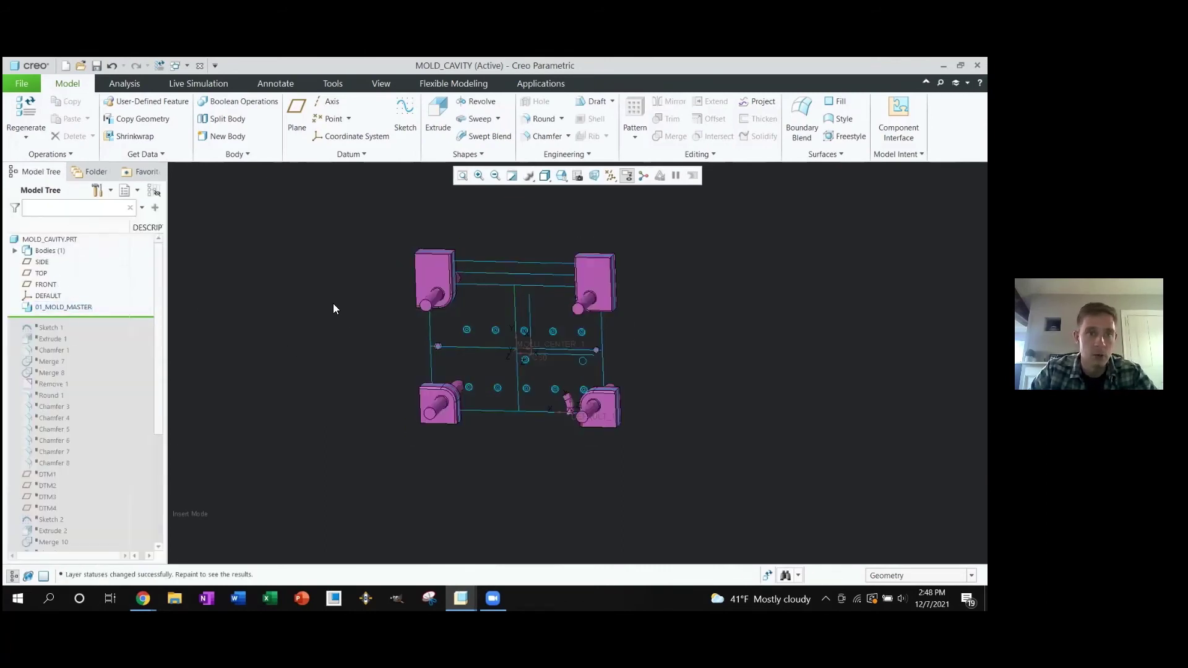
# Roll the model back before 01_MOLD_MASTER and view the Merge/Inheritance command's settings without creating a feature
pyautogui.moveTo(73, 316); pyautogui.dragTo(73, 301)
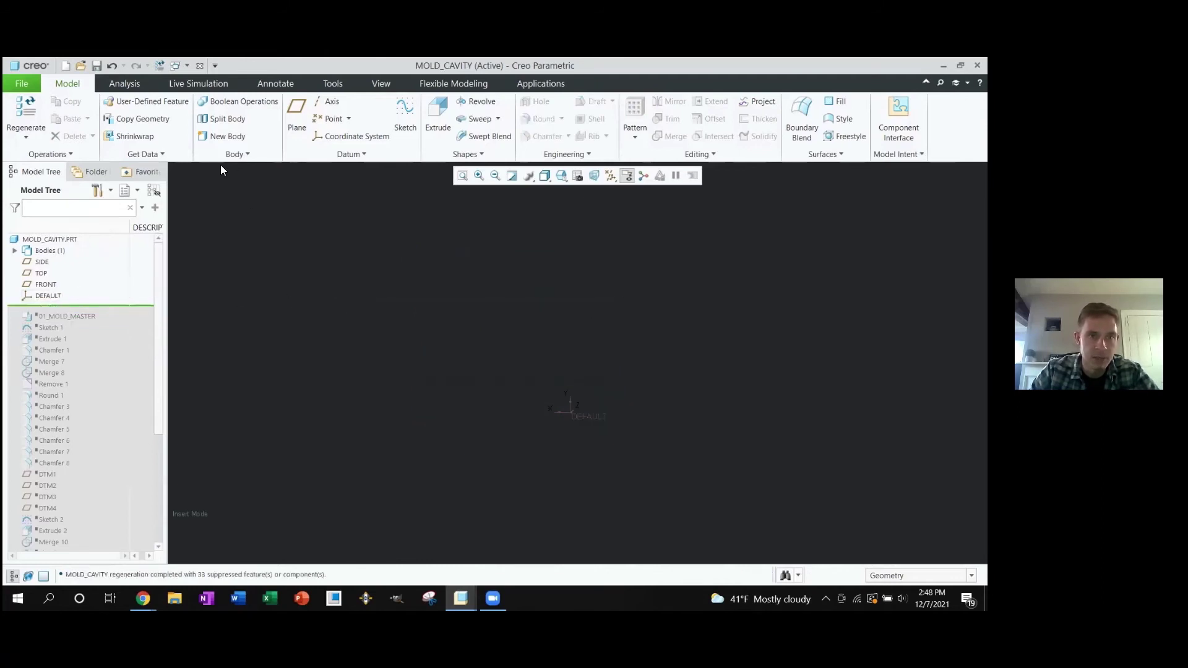
pyautogui.click(162, 154)
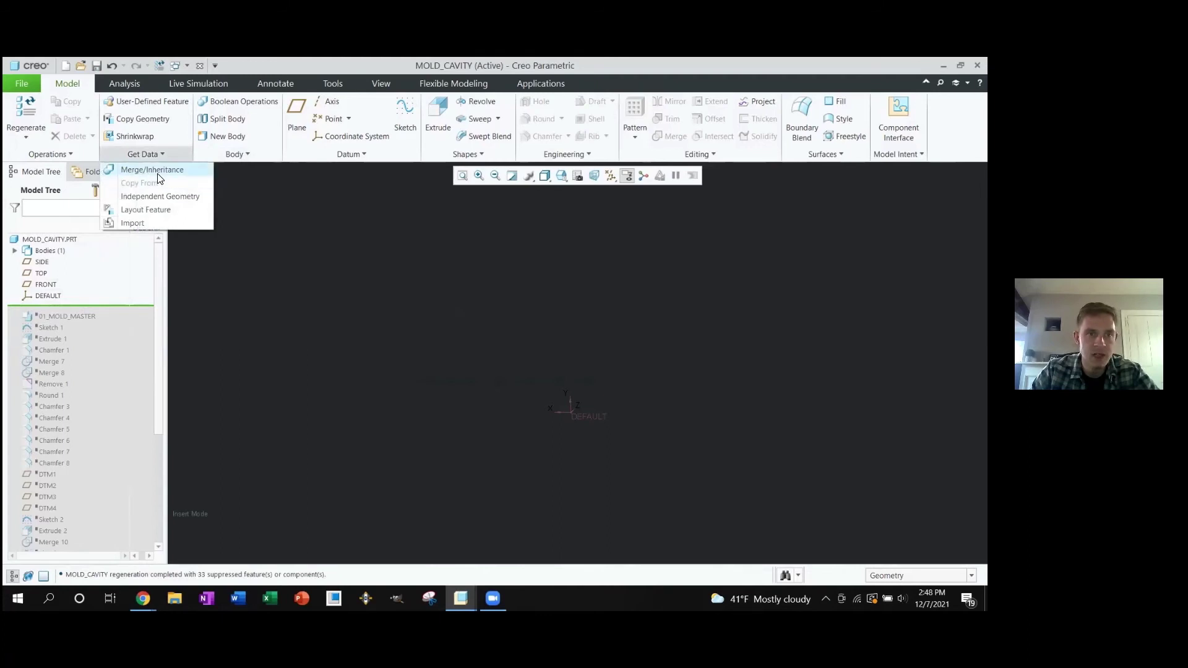
pyautogui.click(158, 173)
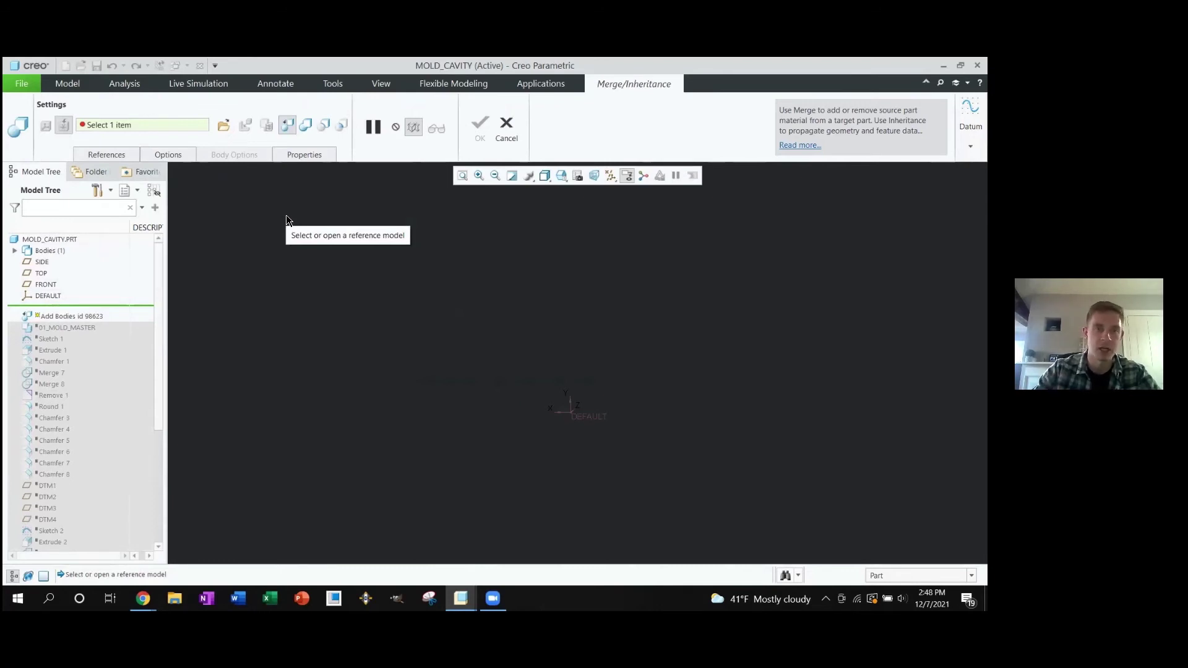
pyautogui.click(506, 127)
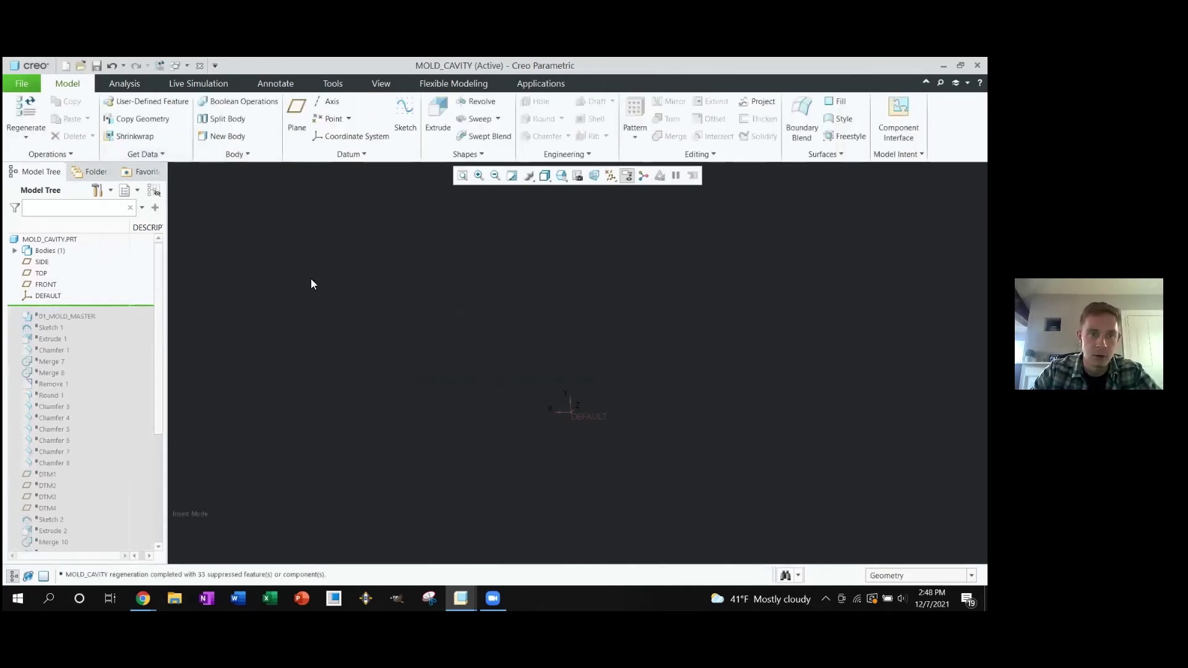
# Roll the model forward past 01_MOLD_MASTER, Sketch 1 and Extrude 1, and inspect the block against the corner blocks and pins
pyautogui.moveTo(118, 304); pyautogui.dragTo(112, 318)
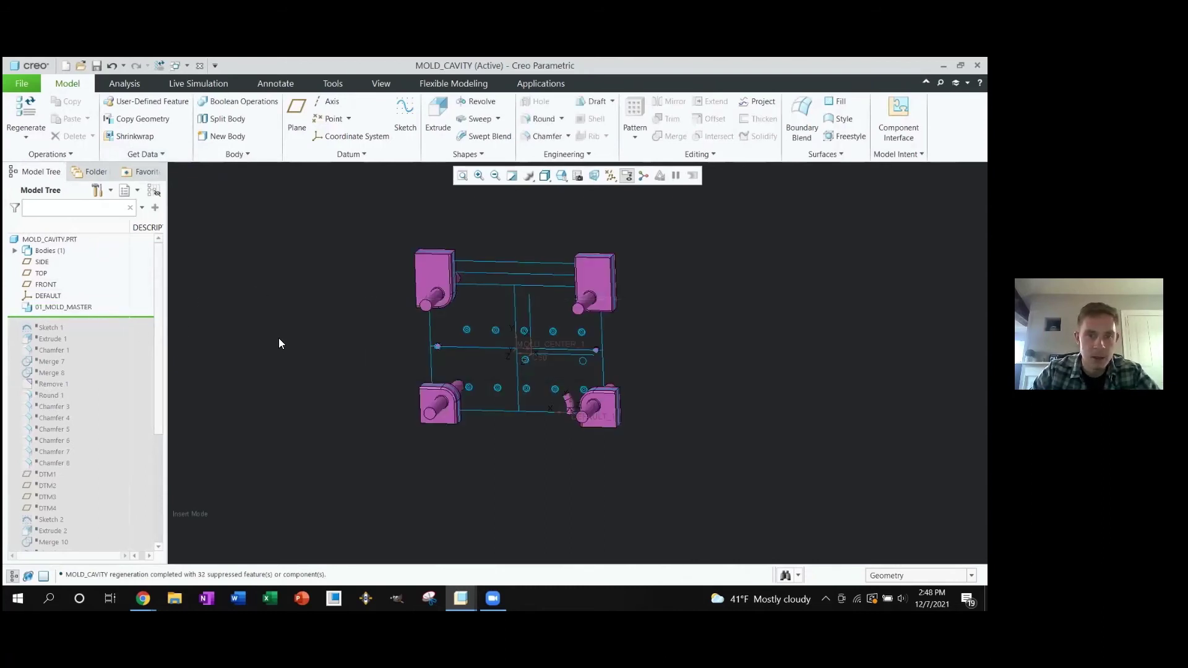
pyautogui.moveTo(114, 321); pyautogui.dragTo(105, 337)
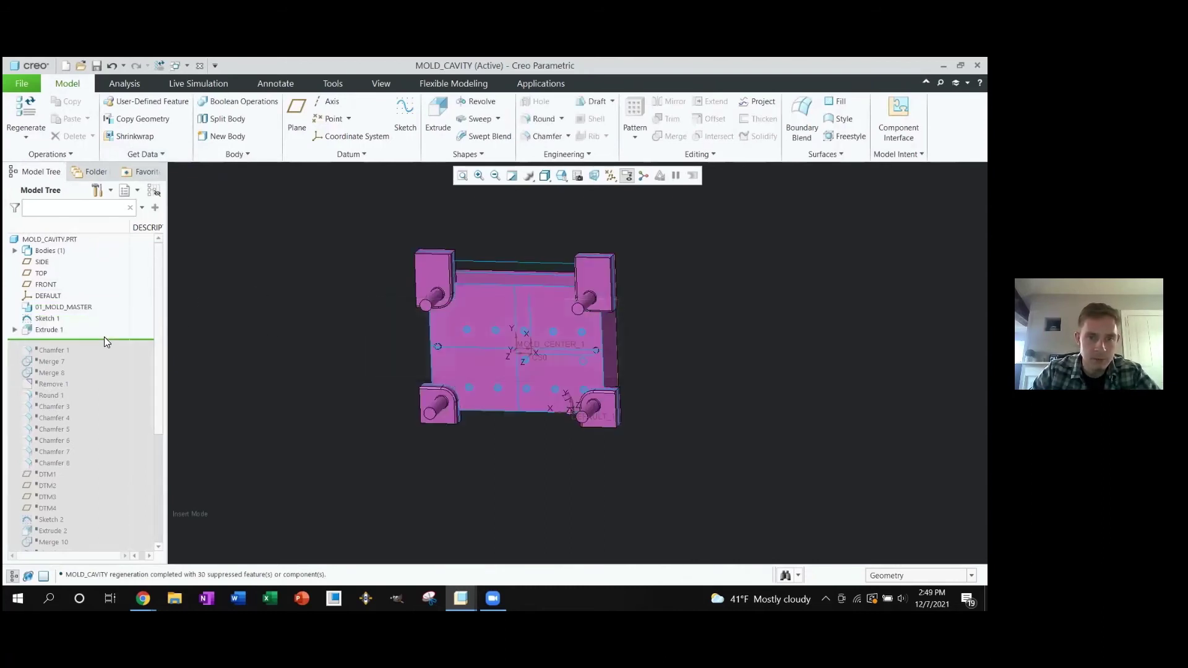
pyautogui.moveTo(545, 372)
pyautogui.mouseDown(button='middle')
pyautogui.moveTo(536, 347)
pyautogui.moveTo(539, 362)
pyautogui.mouseUp(button='middle')
pyautogui.scroll(3, 613, 365)
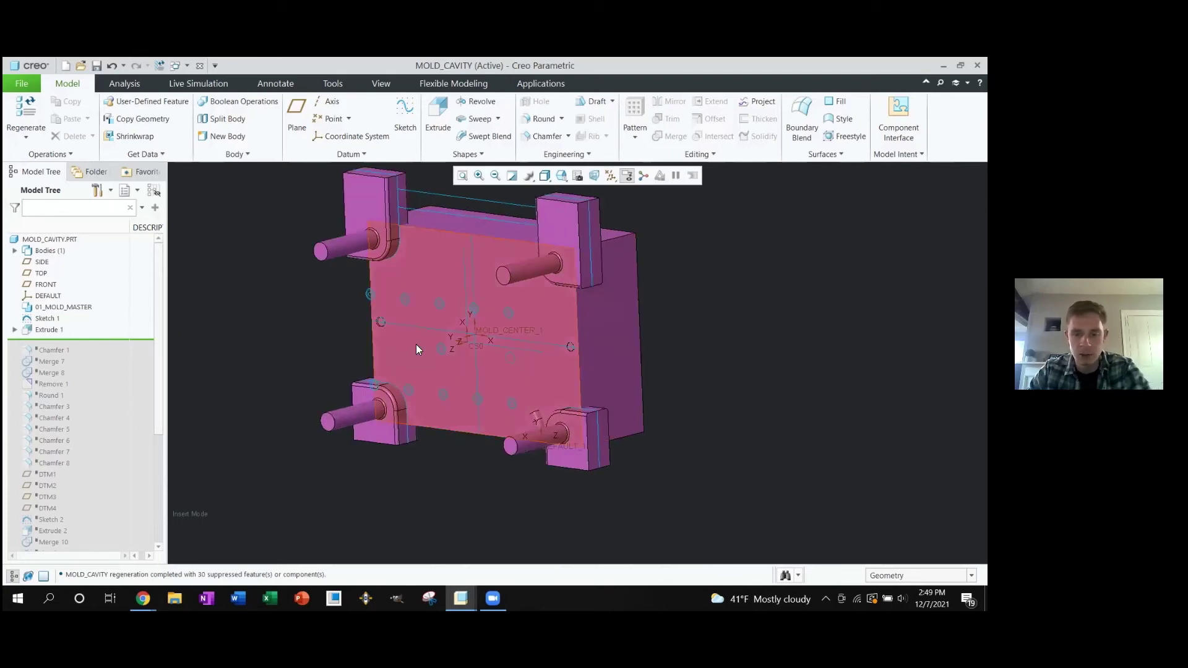
# Display the datum planes and review the definition of Extrude 1, checking its surface type and depth reference plane A_REAR
pyautogui.hotkey('ctrl', 'alt', 'p')
pyautogui.click(47, 330)
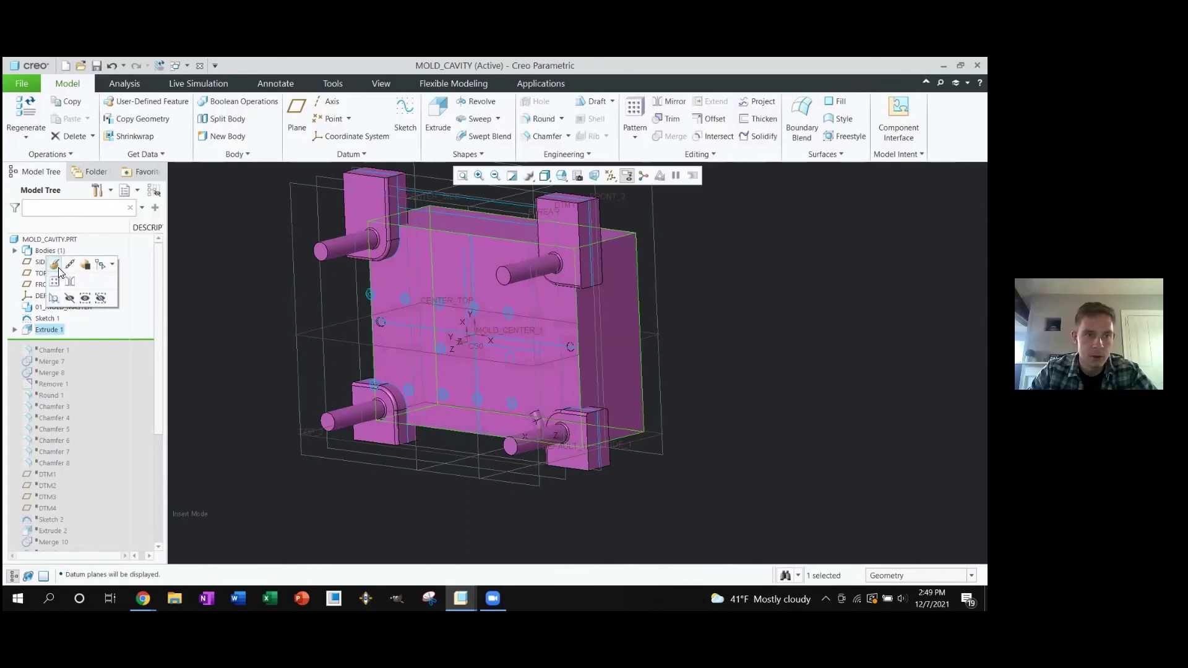
pyautogui.click(56, 264)
pyautogui.scroll(-2, 440, 356)
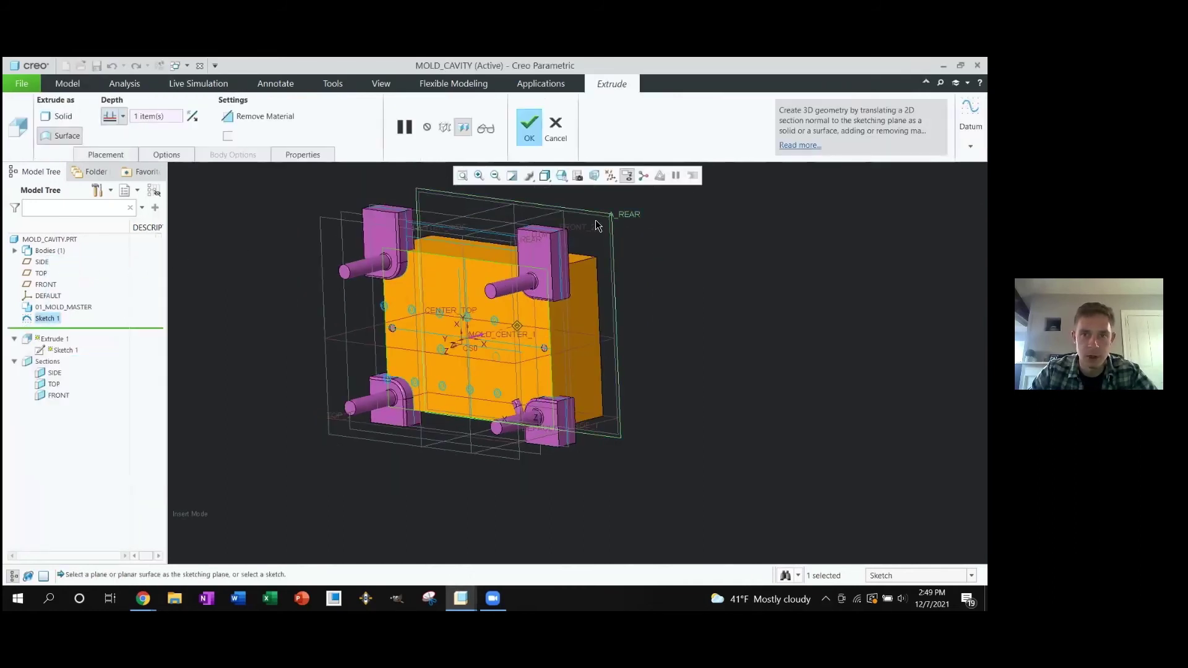
pyautogui.click(527, 131)
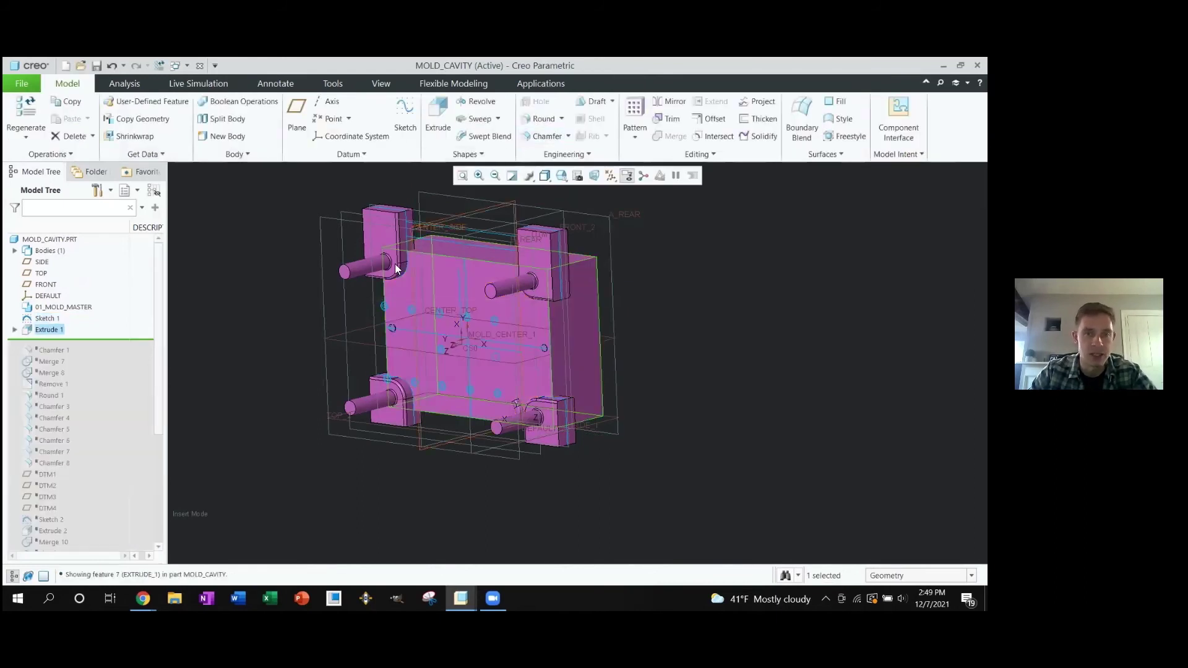
pyautogui.click(270, 268)
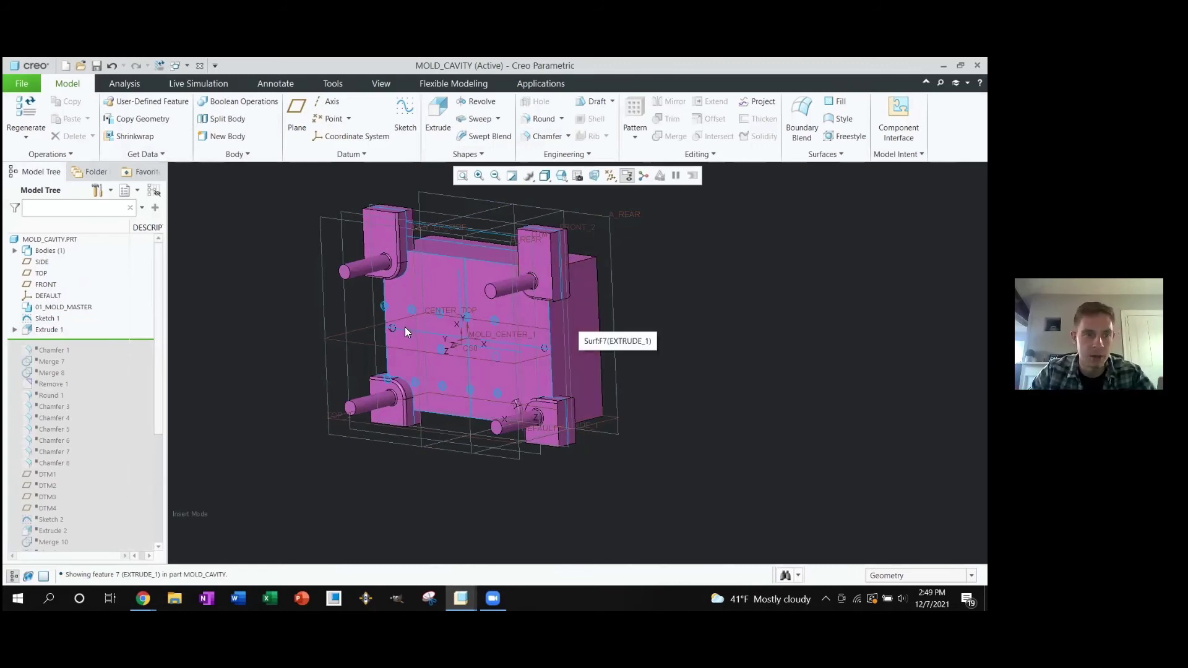
# Roll the model forward past Chamfer 1, Merge 7 and Merge 8, and inspect the corner pockets and small side holes
pyautogui.moveTo(89, 348); pyautogui.dragTo(88, 350)
pyautogui.moveTo(478, 375)
pyautogui.mouseDown(button='middle')
pyautogui.moveTo(592, 384)
pyautogui.moveTo(571, 313)
pyautogui.moveTo(559, 399)
pyautogui.moveTo(584, 359)
pyautogui.moveTo(650, 343)
pyautogui.moveTo(637, 337)
pyautogui.mouseUp(button='middle')
pyautogui.moveTo(93, 354); pyautogui.dragTo(93, 374)
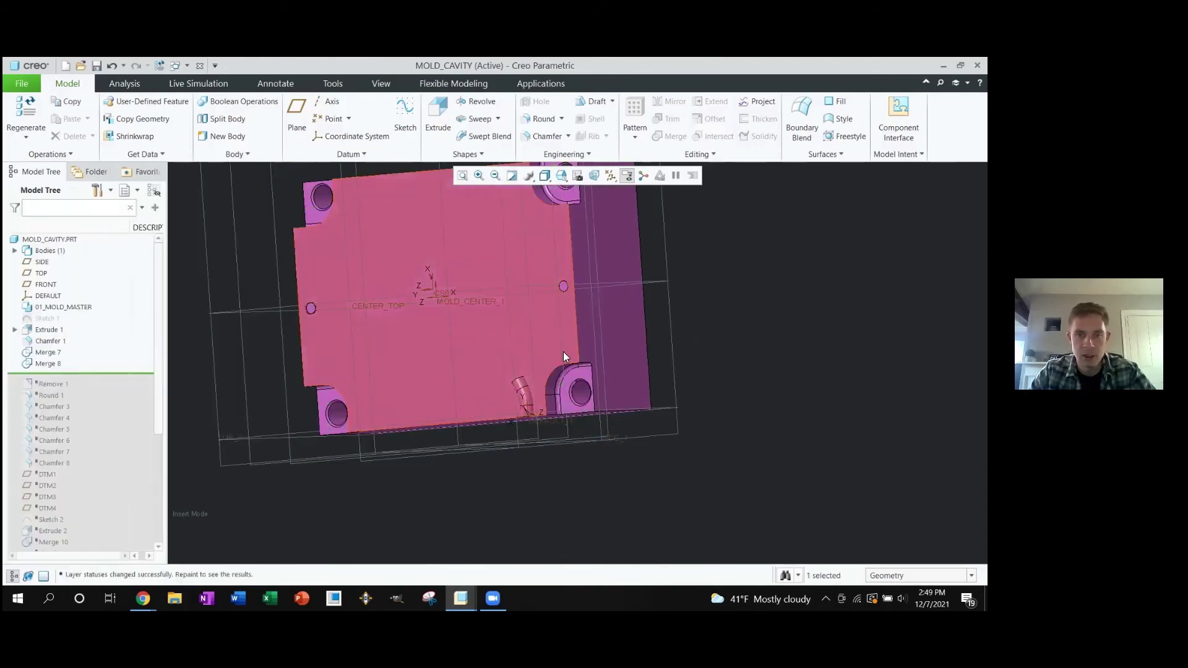
pyautogui.moveTo(563, 352); pyautogui.dragTo(572, 373, button='middle')
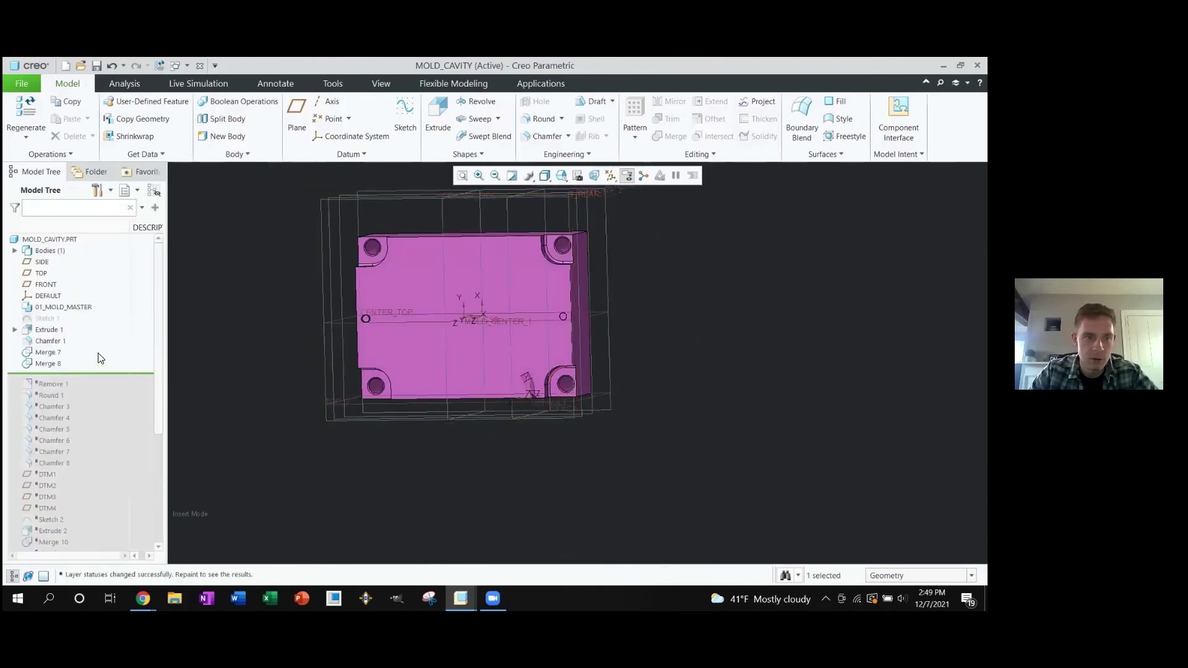
pyautogui.scroll(5, 366, 323)
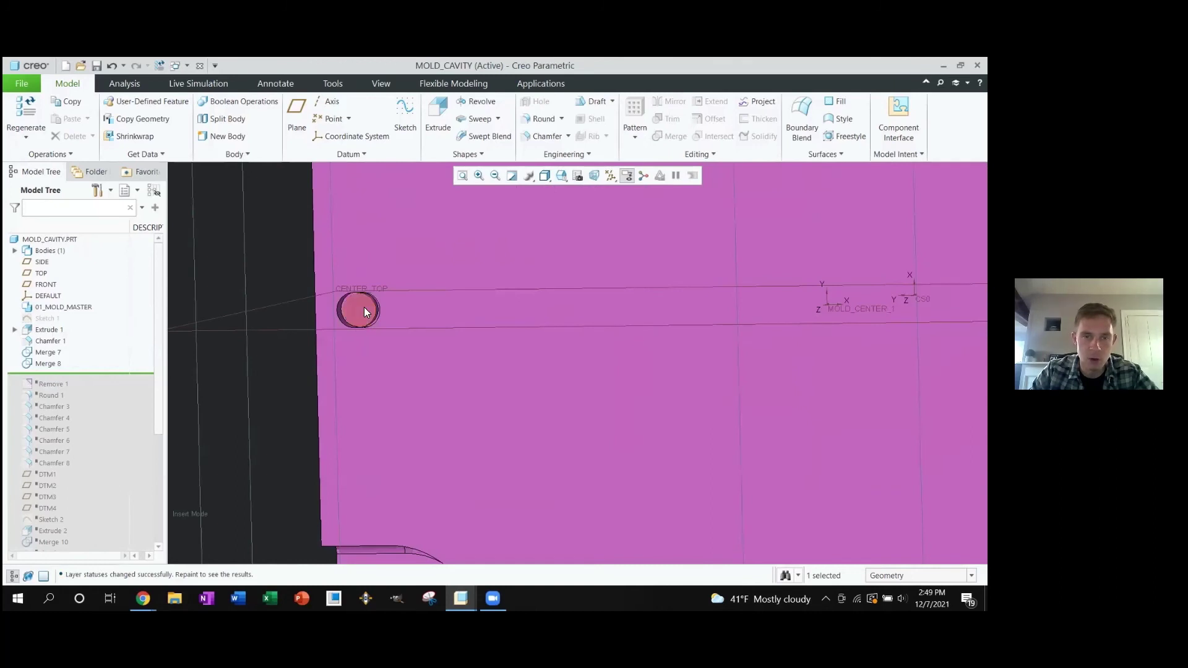
pyautogui.scroll(-5, 364, 306)
pyautogui.scroll(3, 373, 218)
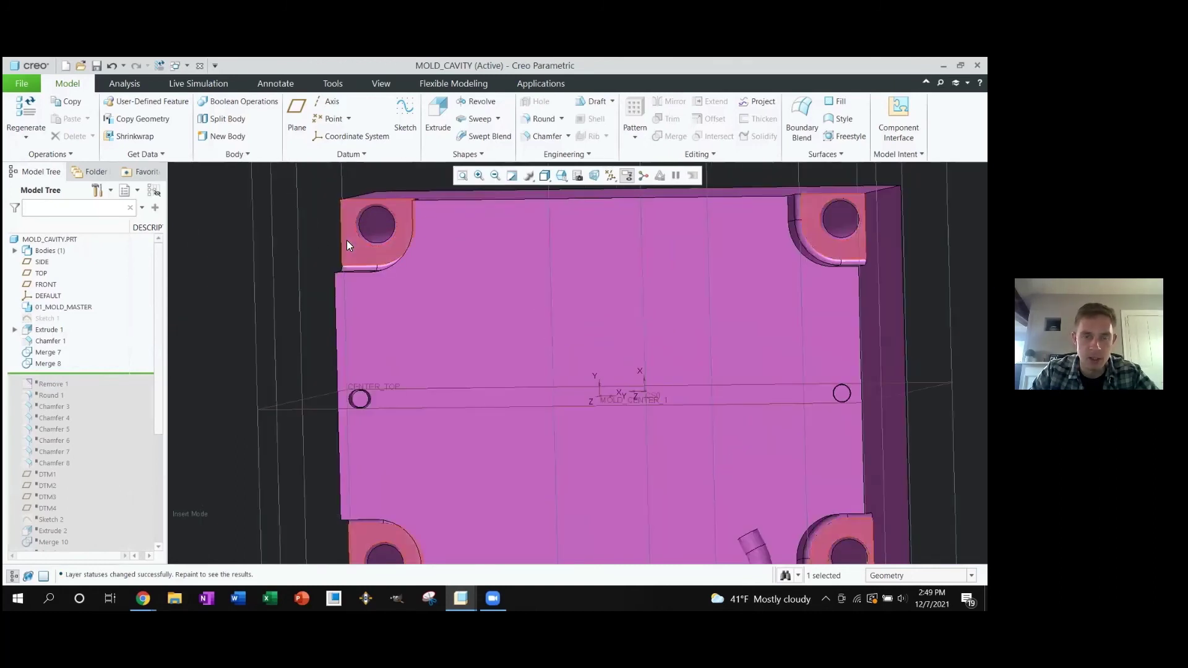
pyautogui.scroll(-1, 346, 240)
# Roll the model forward past Remove 1 and inspect the cavity block's front face and side holes
pyautogui.moveTo(80, 382); pyautogui.dragTo(106, 379)
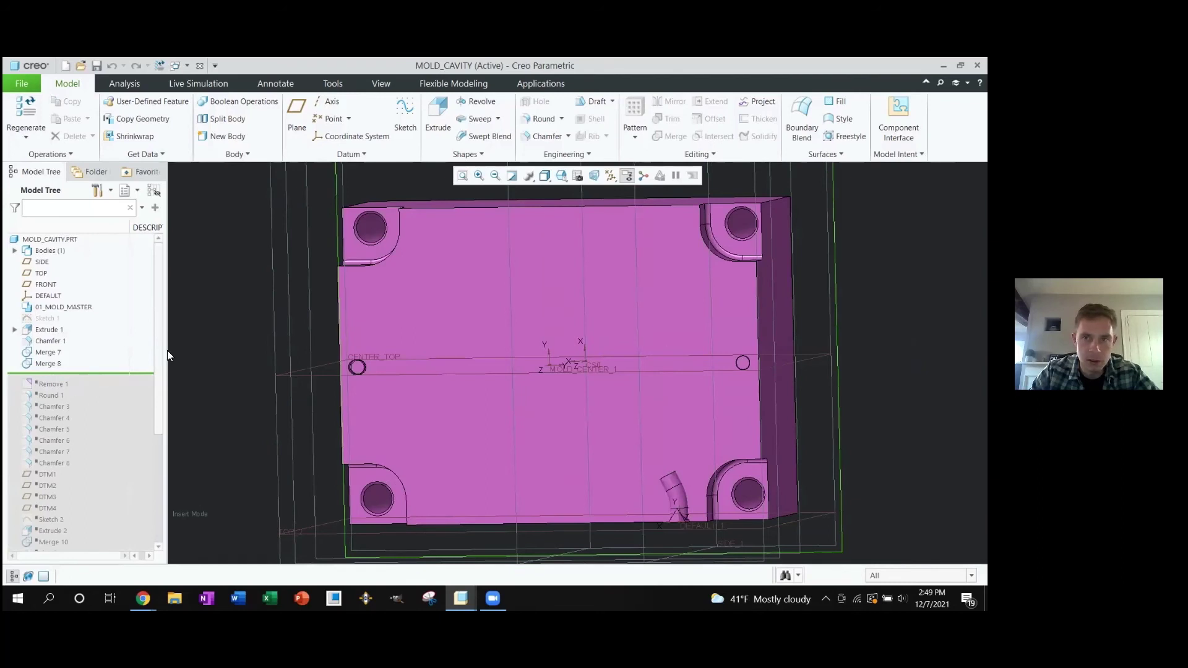
pyautogui.scroll(-5, 248, 320)
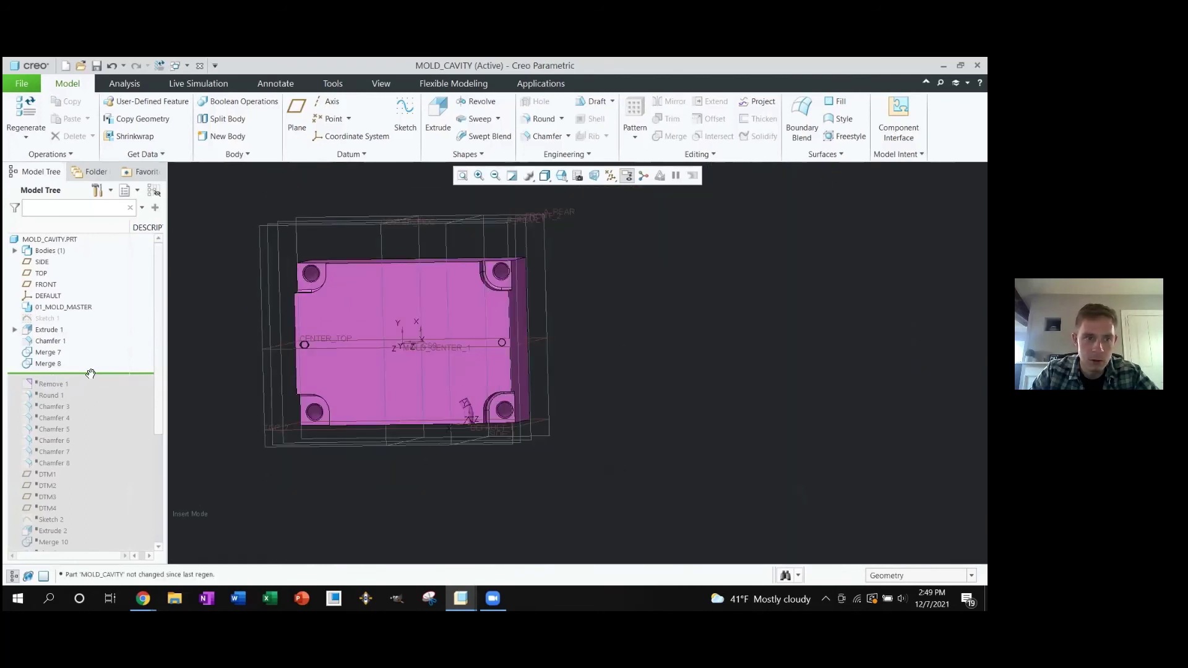
pyautogui.moveTo(90, 373)
pyautogui.mouseDown()
pyautogui.moveTo(93, 396)
pyautogui.moveTo(93, 384)
pyautogui.mouseUp()
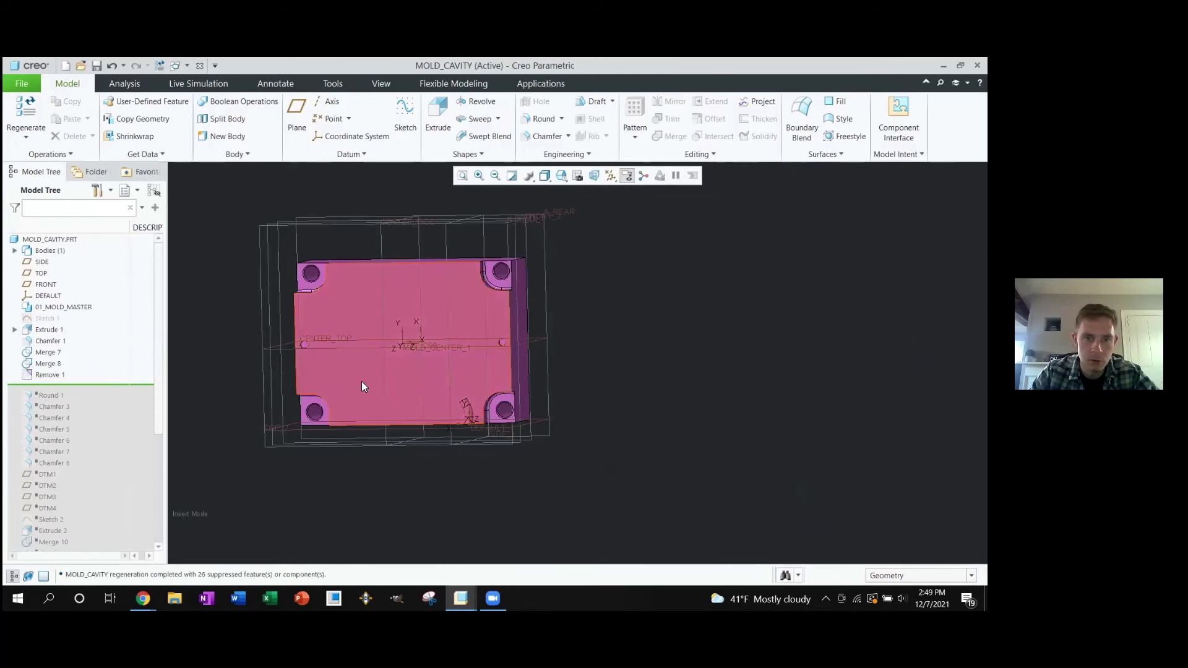
pyautogui.scroll(5, 475, 351)
pyautogui.scroll(-3, 488, 365)
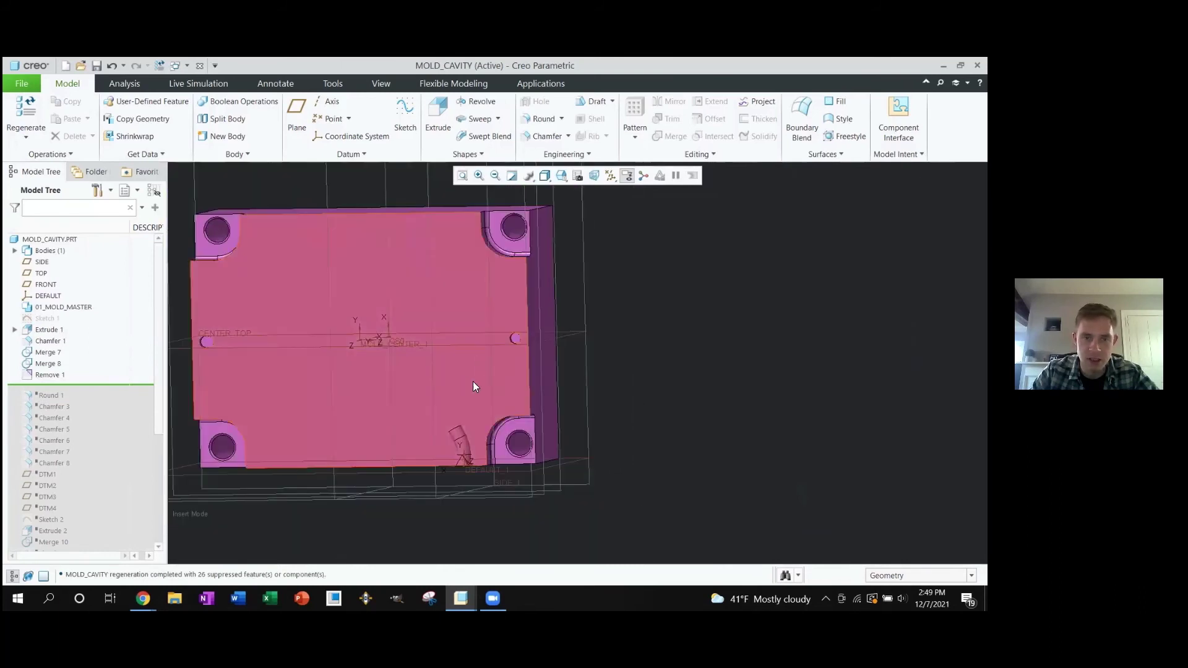
pyautogui.keyDown('shift'); pyautogui.moveTo(473, 382); pyautogui.dragTo(588, 409, button='middle'); pyautogui.keyUp('shift')
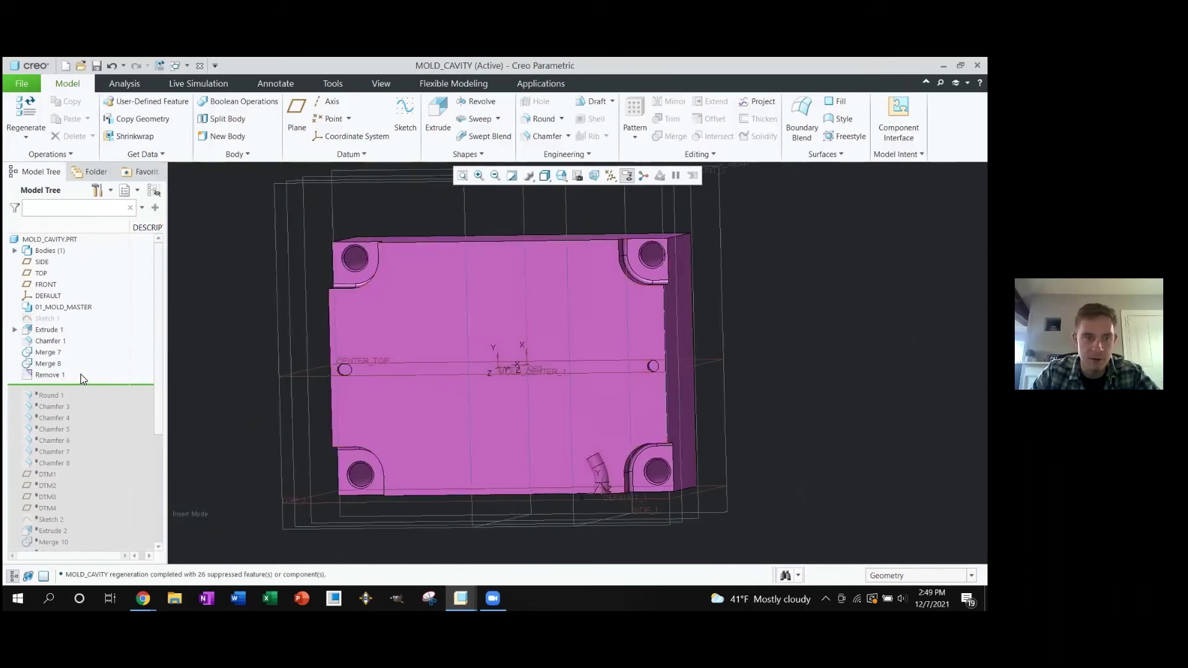
# Roll the model forward past Round 1 and Chamfers 3 to 8, and inspect the block's rounded and chamfered edges
pyautogui.moveTo(81, 388); pyautogui.dragTo(78, 462)
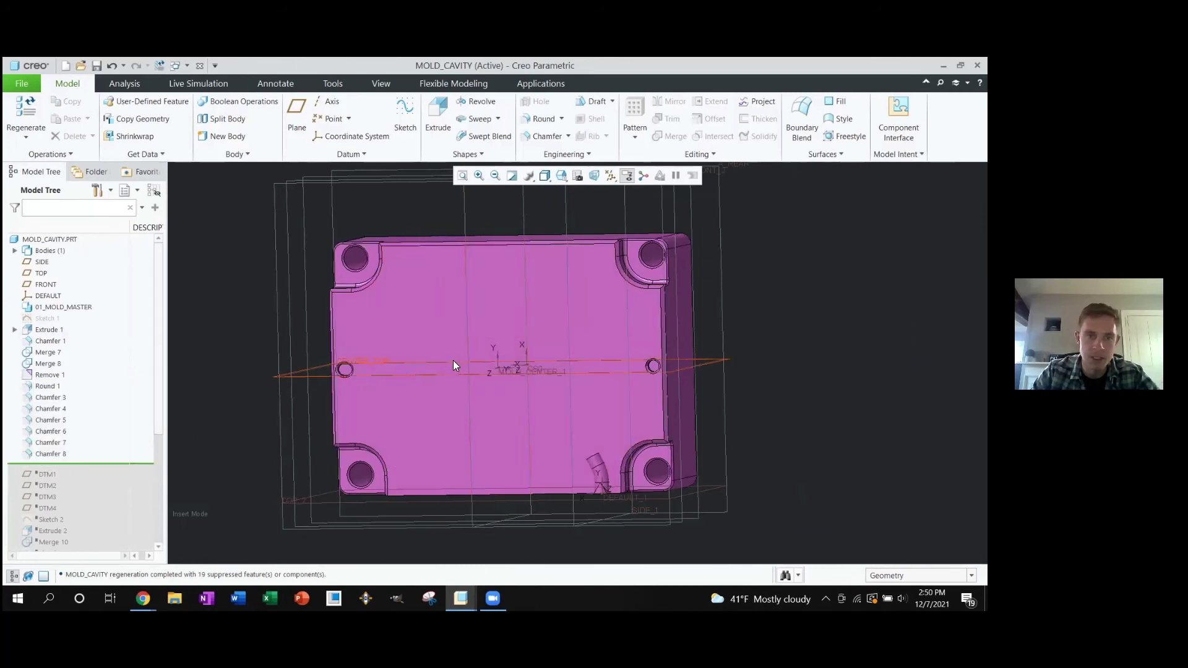
pyautogui.moveTo(453, 360); pyautogui.dragTo(456, 378, button='middle')
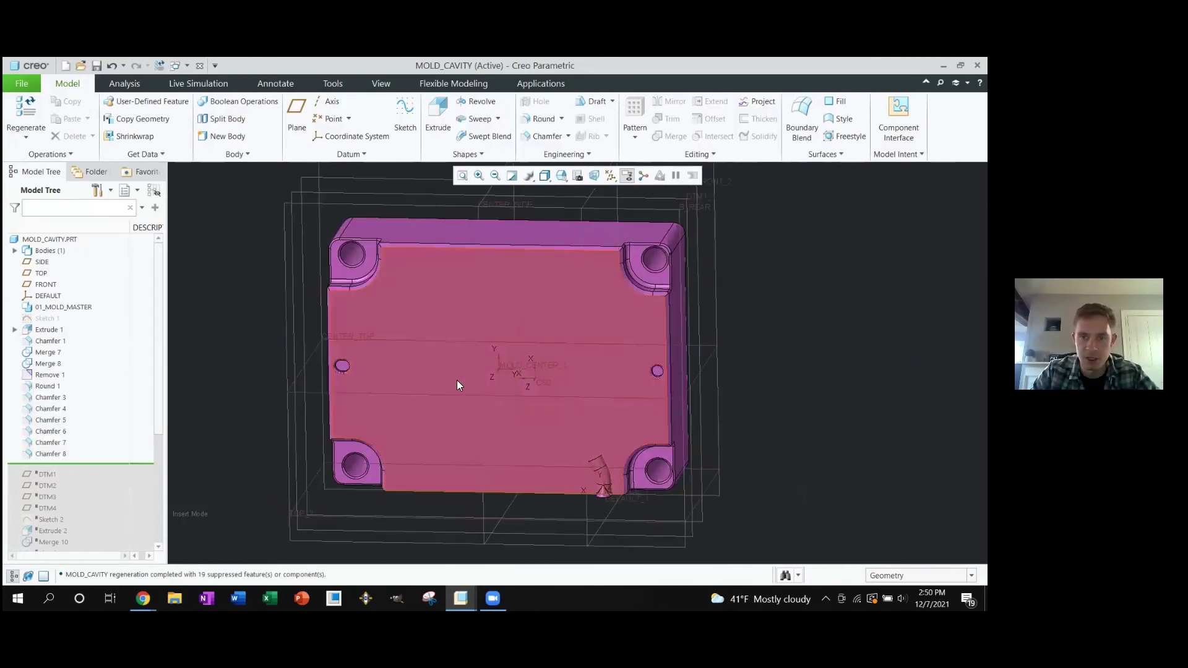
pyautogui.scroll(-2, 456, 380)
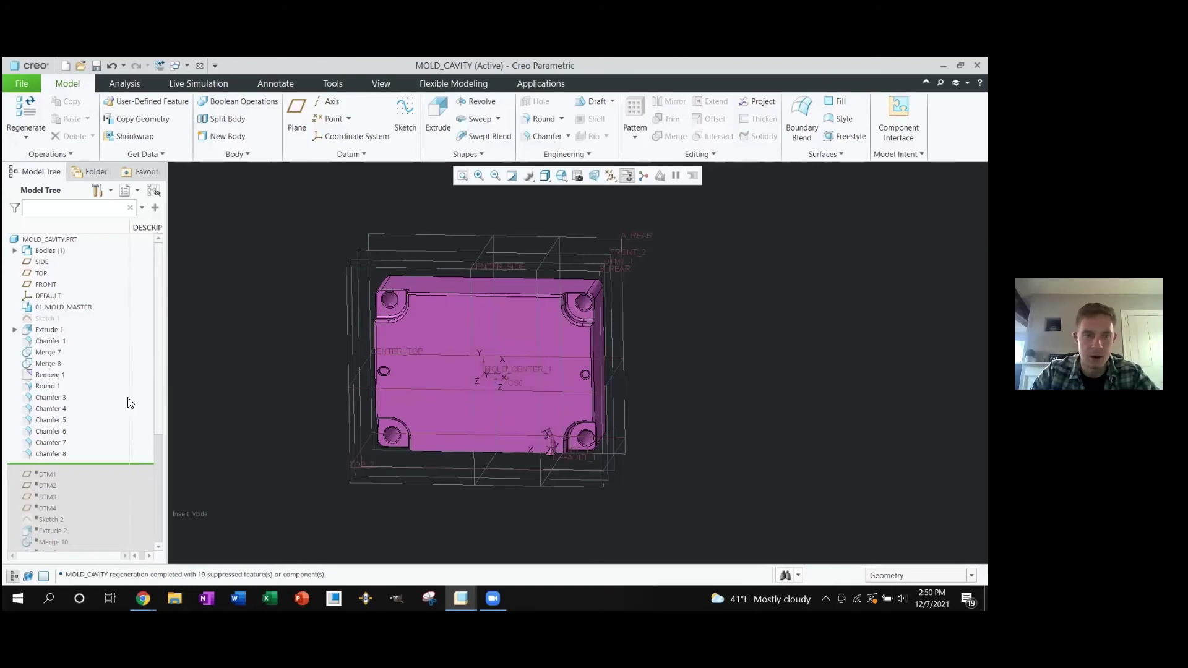
# Roll the model forward past Merge 13, hide the datum planes, and inspect the notches along the back edges of the block
pyautogui.scroll(-5, 111, 380)
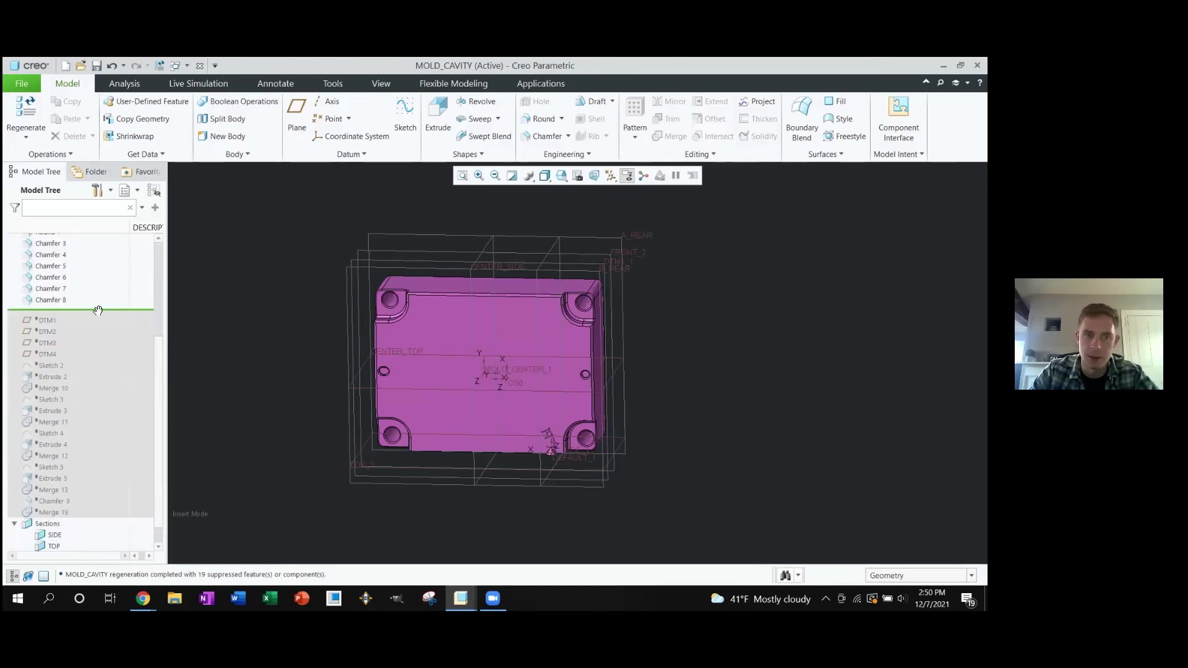
pyautogui.moveTo(97, 310); pyautogui.dragTo(82, 493)
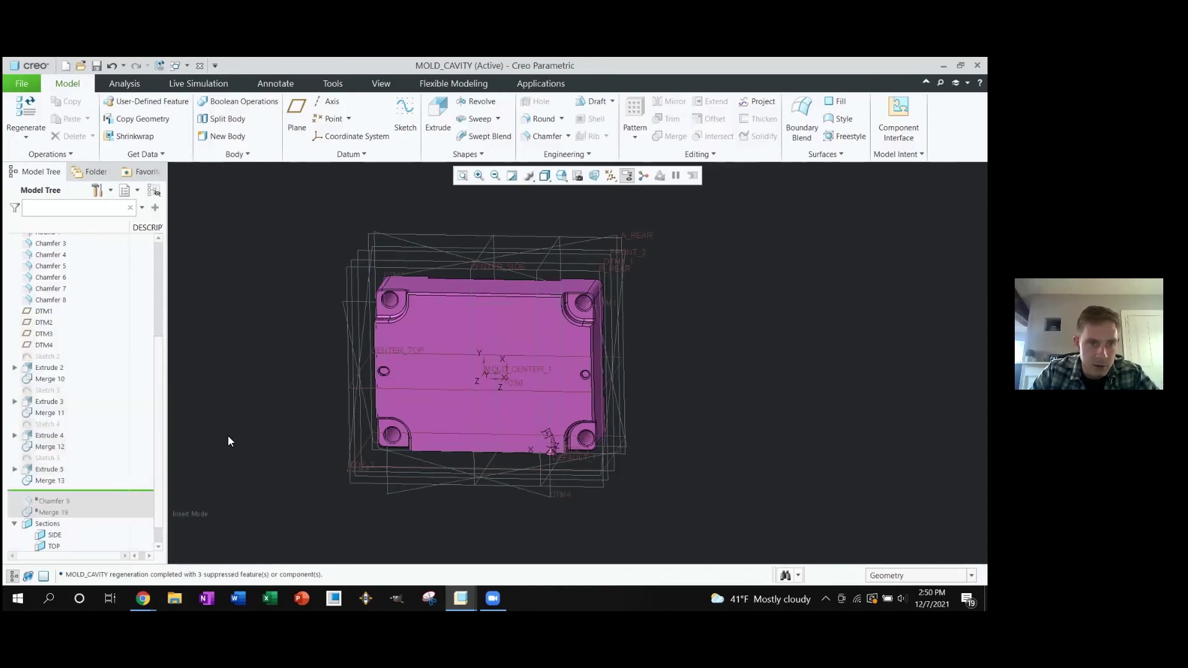
pyautogui.moveTo(244, 431); pyautogui.dragTo(348, 399, button='middle')
pyautogui.press('p')
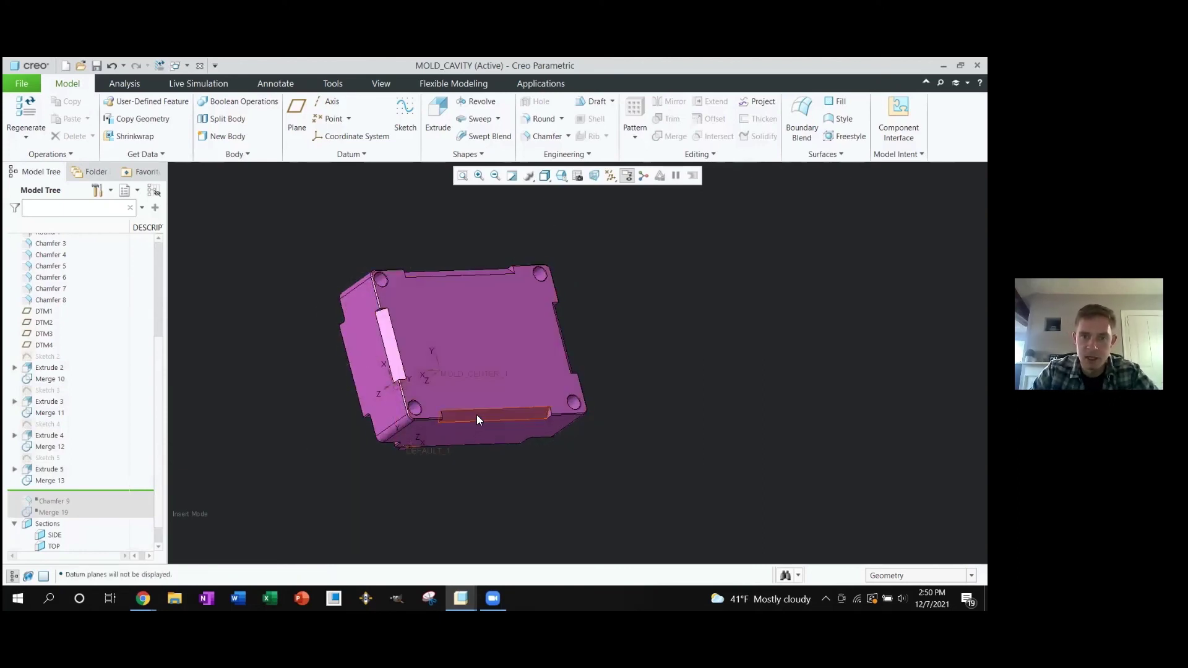
pyautogui.moveTo(476, 420); pyautogui.dragTo(442, 418, button='middle')
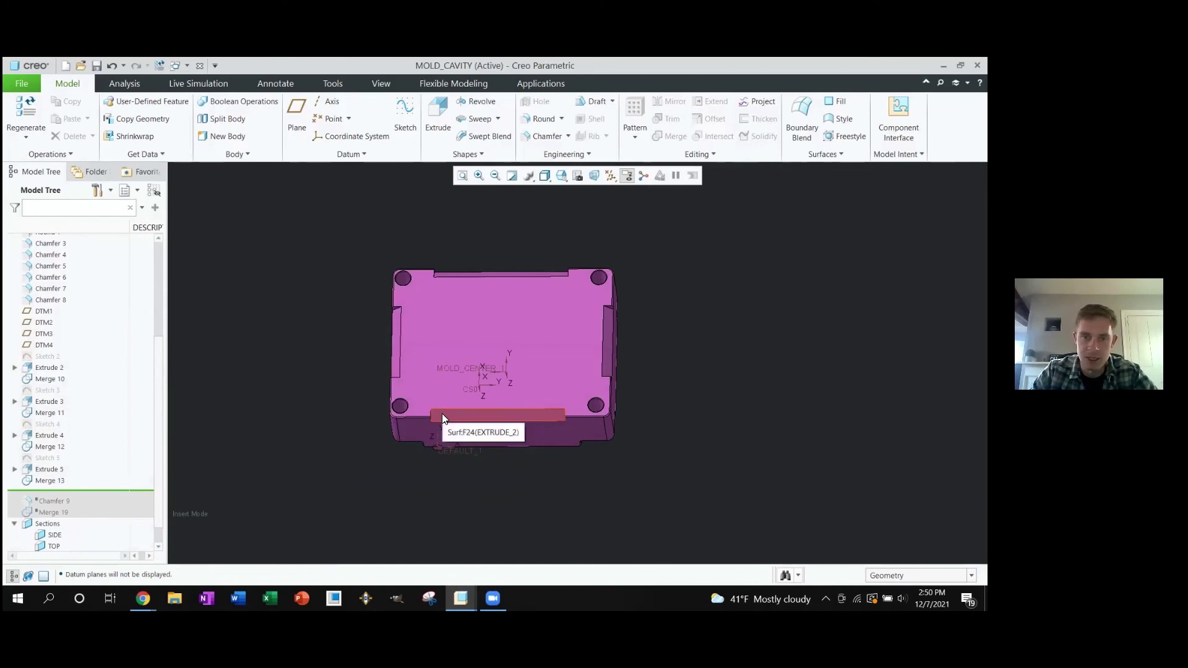
# Identify the features that create the cavity block's large back face and its lower edge notch, and clear the selection
pyautogui.click(464, 336)
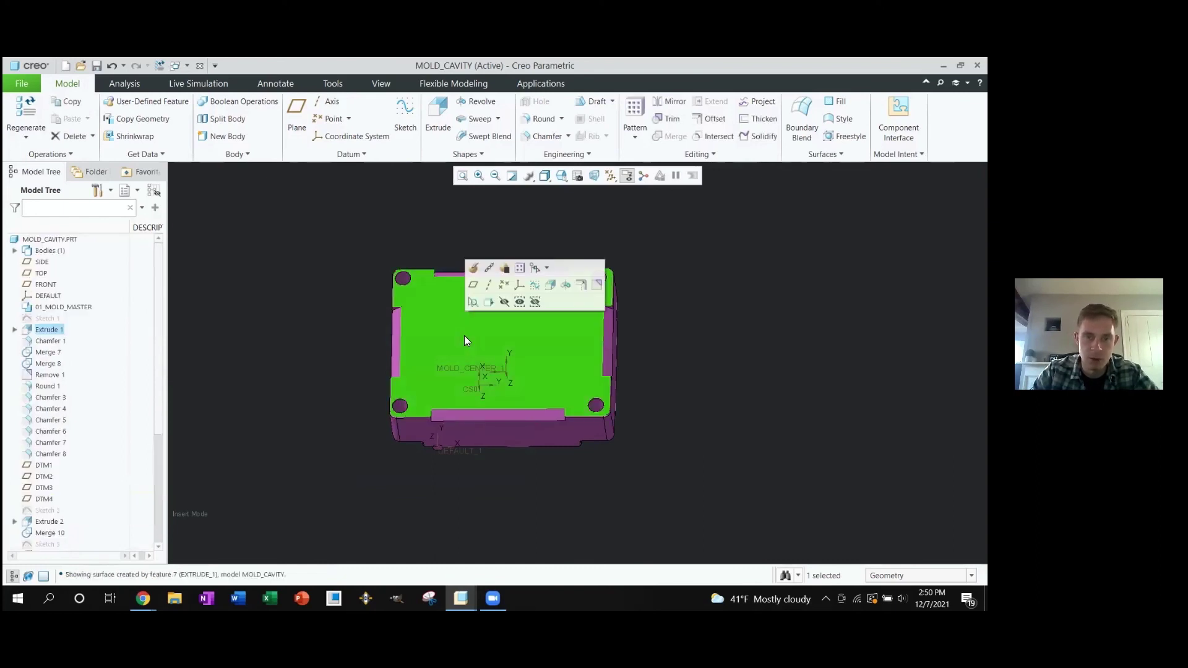
pyautogui.click(501, 418)
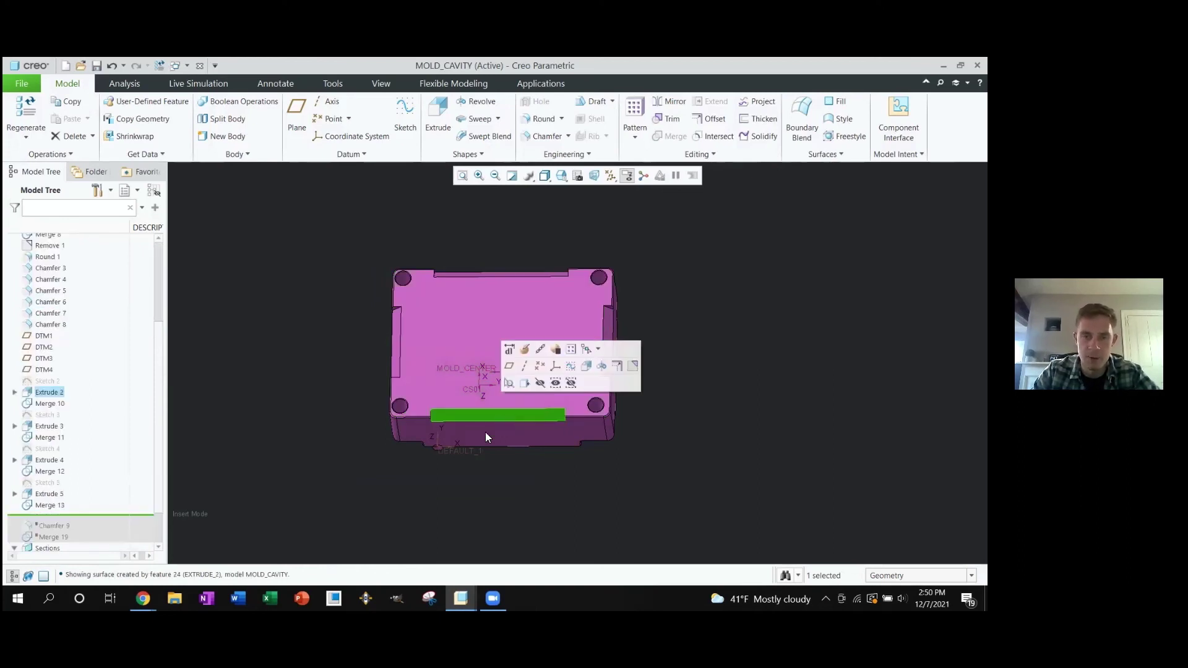
pyautogui.click(459, 484)
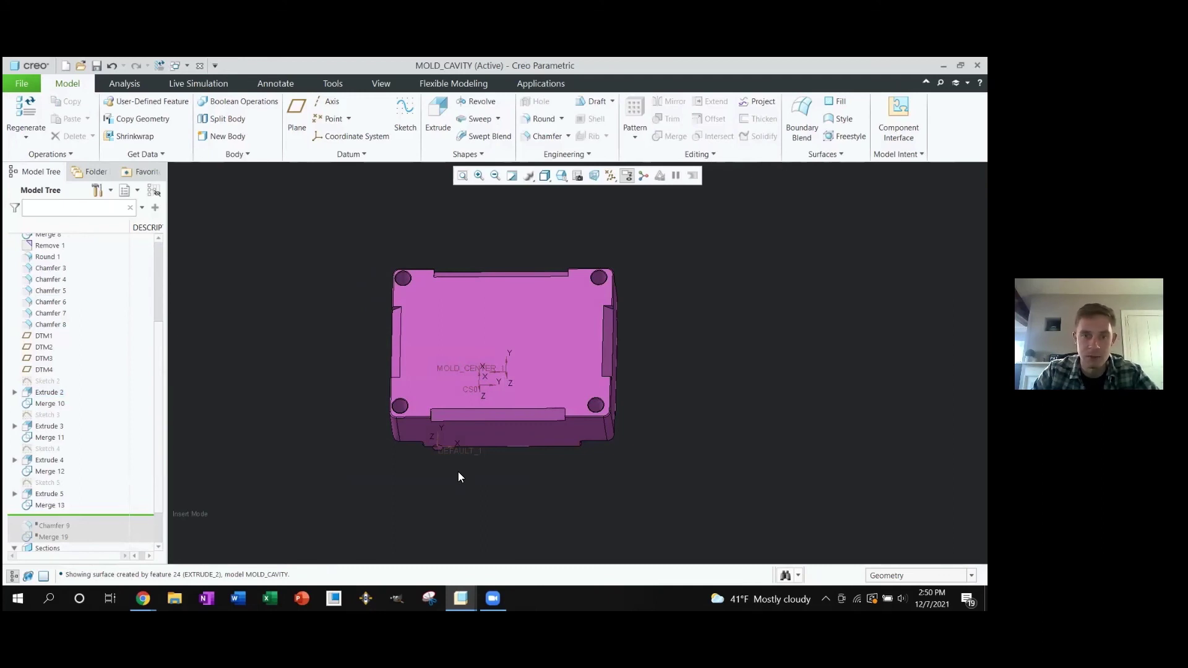
pyautogui.moveTo(443, 447); pyautogui.dragTo(544, 402, button='middle')
pyautogui.hotkey('ctrl', 'd')
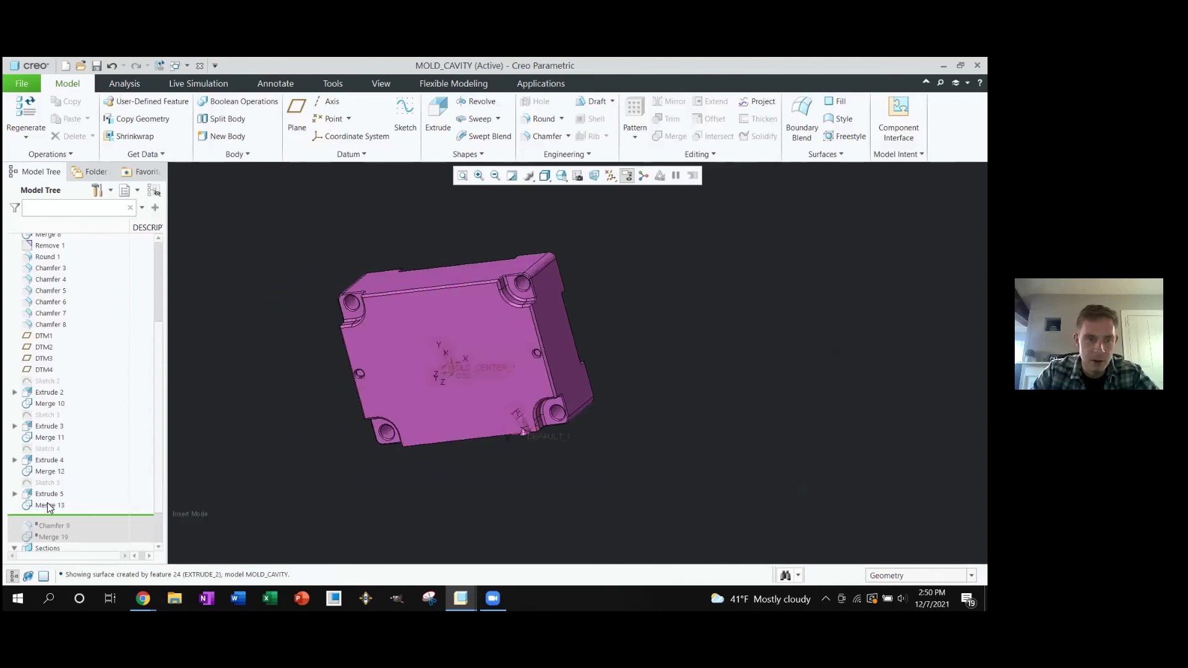
# Roll the model forward past Chamfer 9 and inspect the chamfered edges of a notch on the back of the block
pyautogui.scroll(-1, 76, 506)
pyautogui.moveTo(83, 484); pyautogui.dragTo(83, 493)
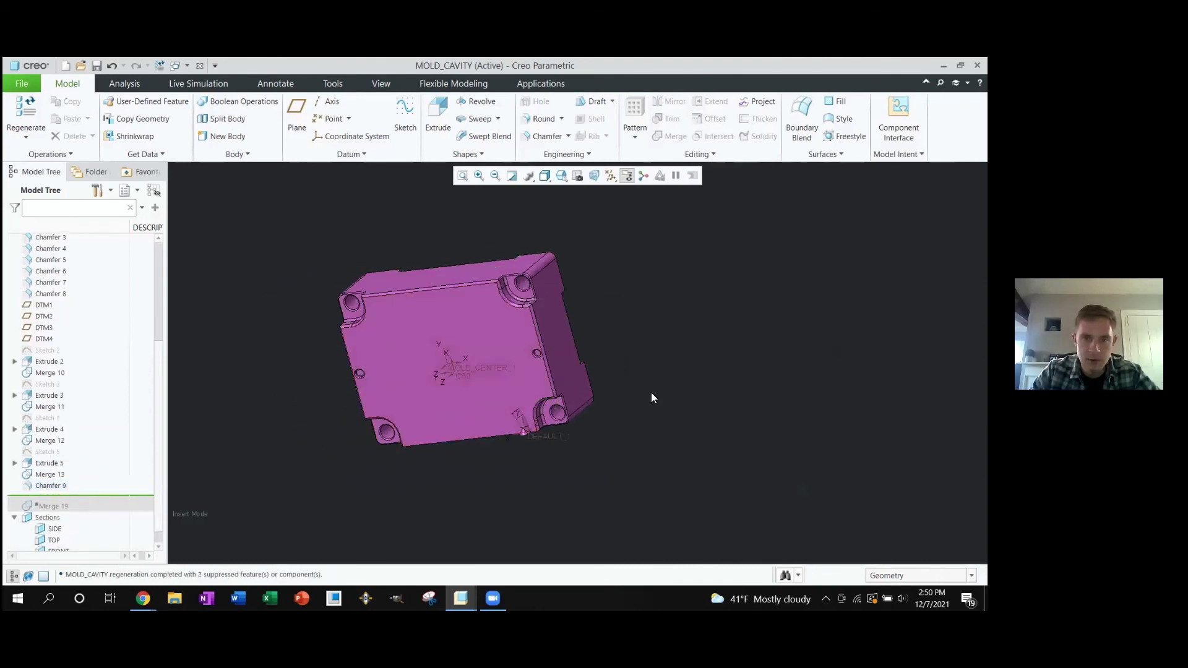
pyautogui.moveTo(651, 392); pyautogui.dragTo(551, 398, button='middle')
pyautogui.scroll(5, 654, 318)
pyautogui.moveTo(795, 254); pyautogui.dragTo(703, 337, button='middle')
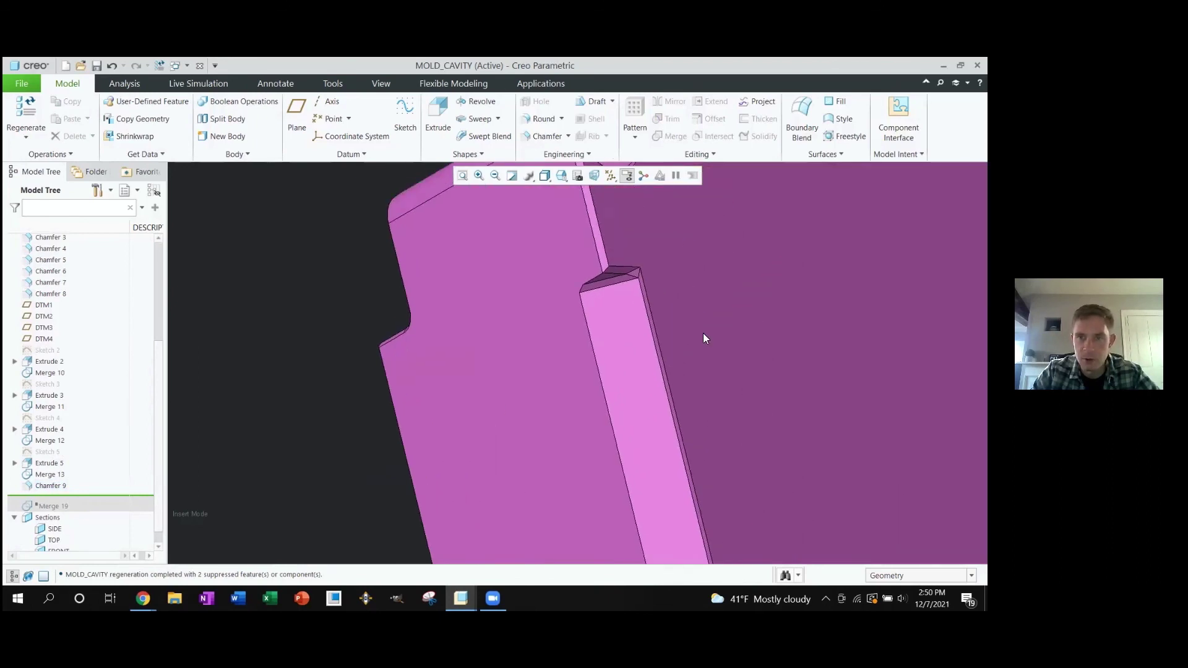
pyautogui.hotkey('ctrl', 'd')
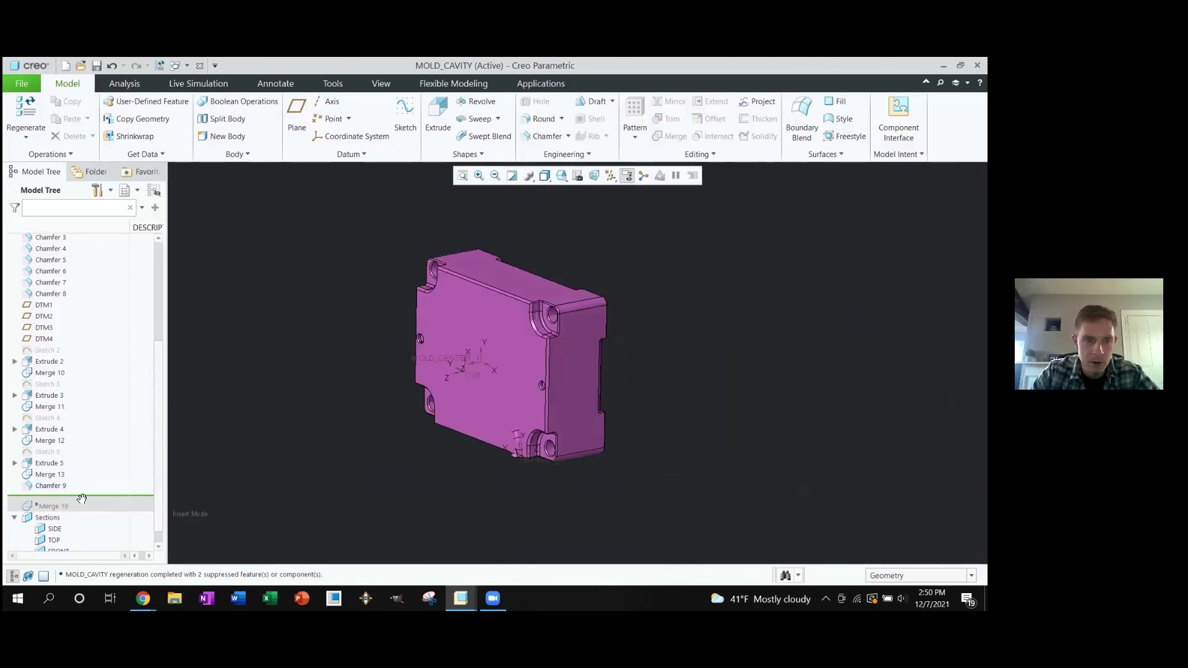
# Roll the model forward past Merge 19, hide the coordinate systems, and inspect the curved runner groove beside the corner pocket
pyautogui.moveTo(82, 496); pyautogui.dragTo(81, 504)
pyautogui.moveTo(472, 445); pyautogui.dragTo(634, 410, button='middle')
pyautogui.hotkey('ctrl', 'shift', 'c')
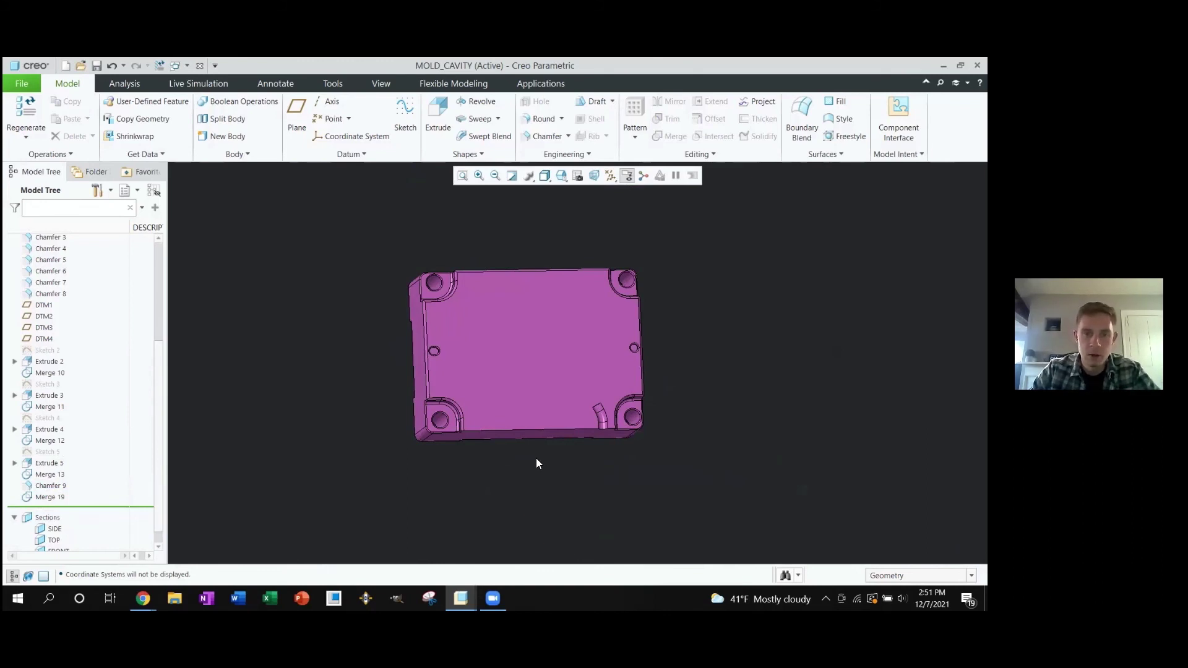
pyautogui.moveTo(535, 462); pyautogui.dragTo(528, 464, button='middle')
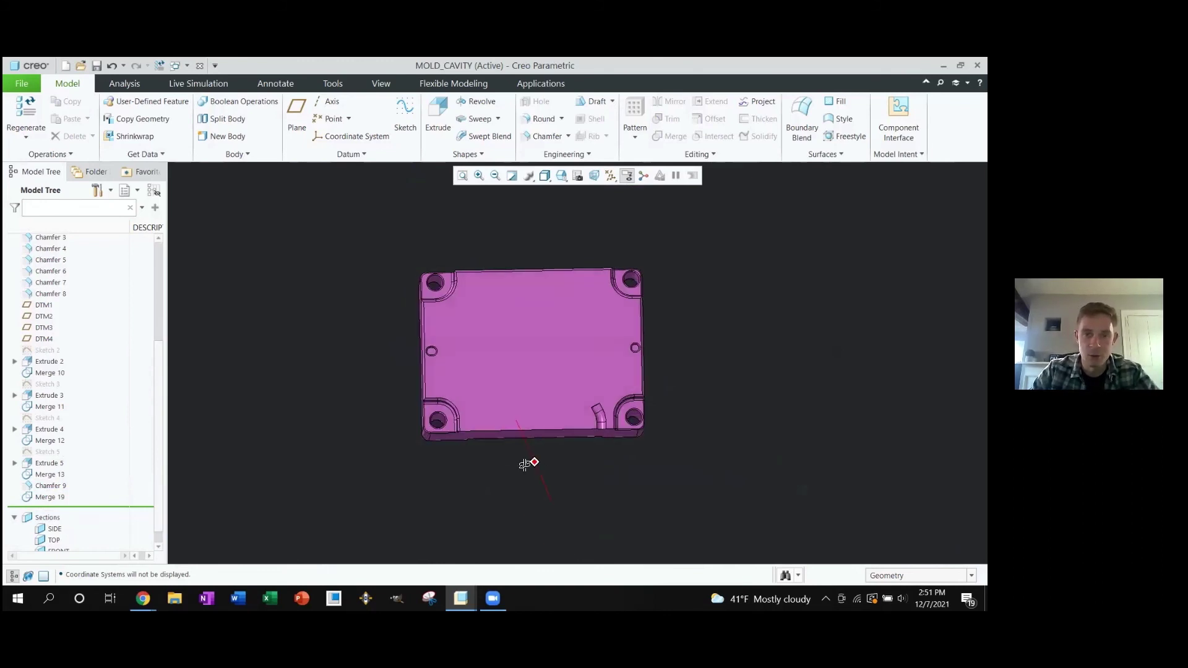
pyautogui.scroll(3, 630, 416)
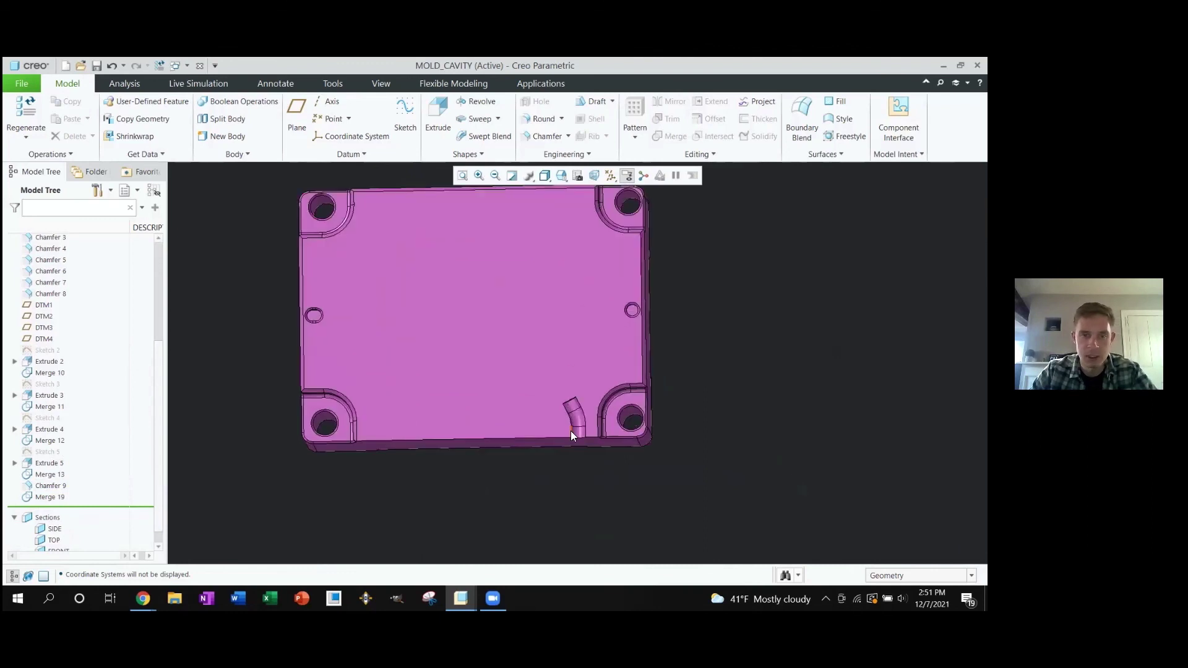
# Switch to the 01_MOLD_MASTER model, examine its curved runner surface near the lower corner, and return to MOLD_CAVITY
pyautogui.hotkey('alt', 'Tab')
pyautogui.press('Tab')
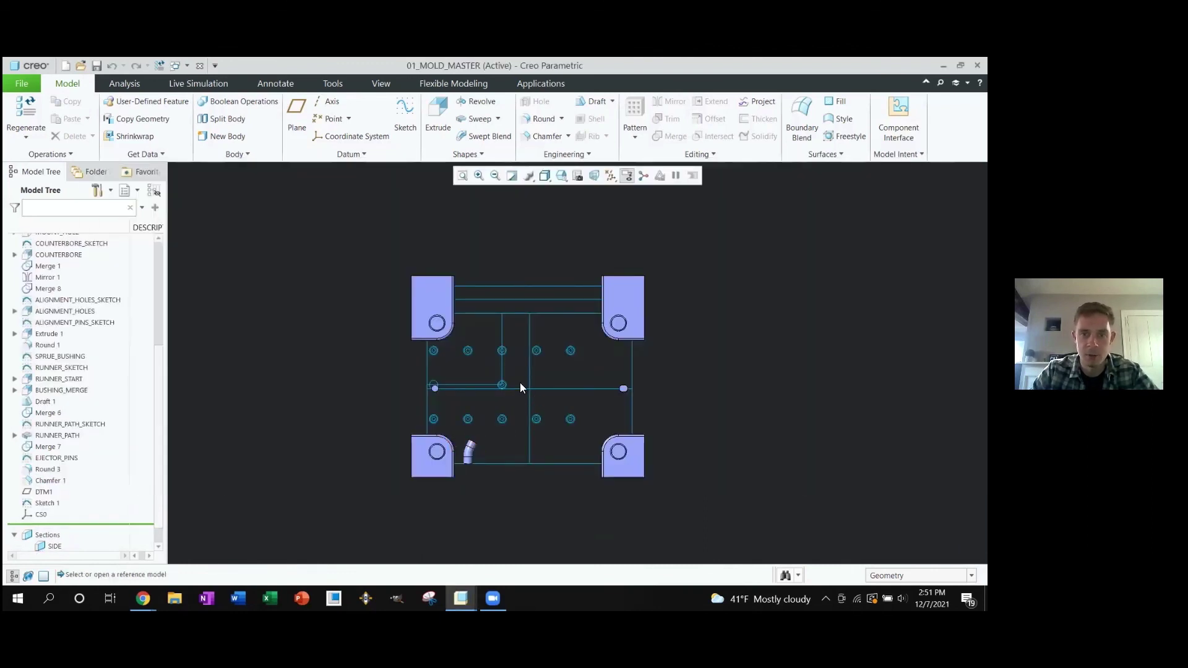
pyautogui.scroll(3, 461, 425)
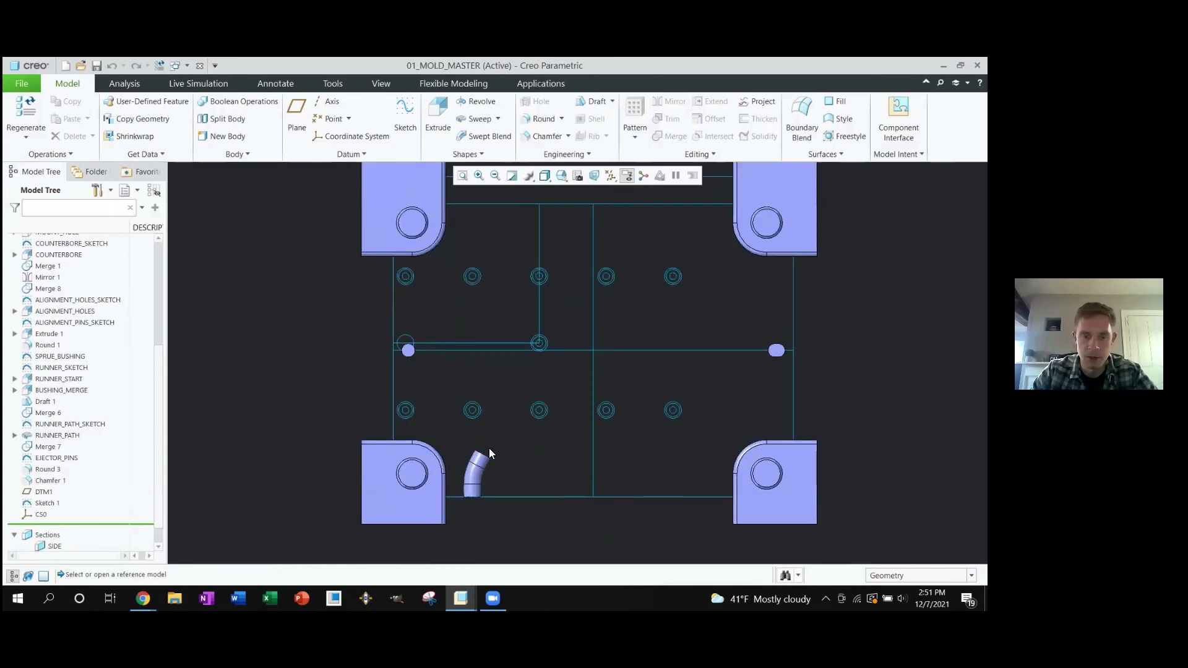
pyautogui.hotkey('alt', 'Tab')
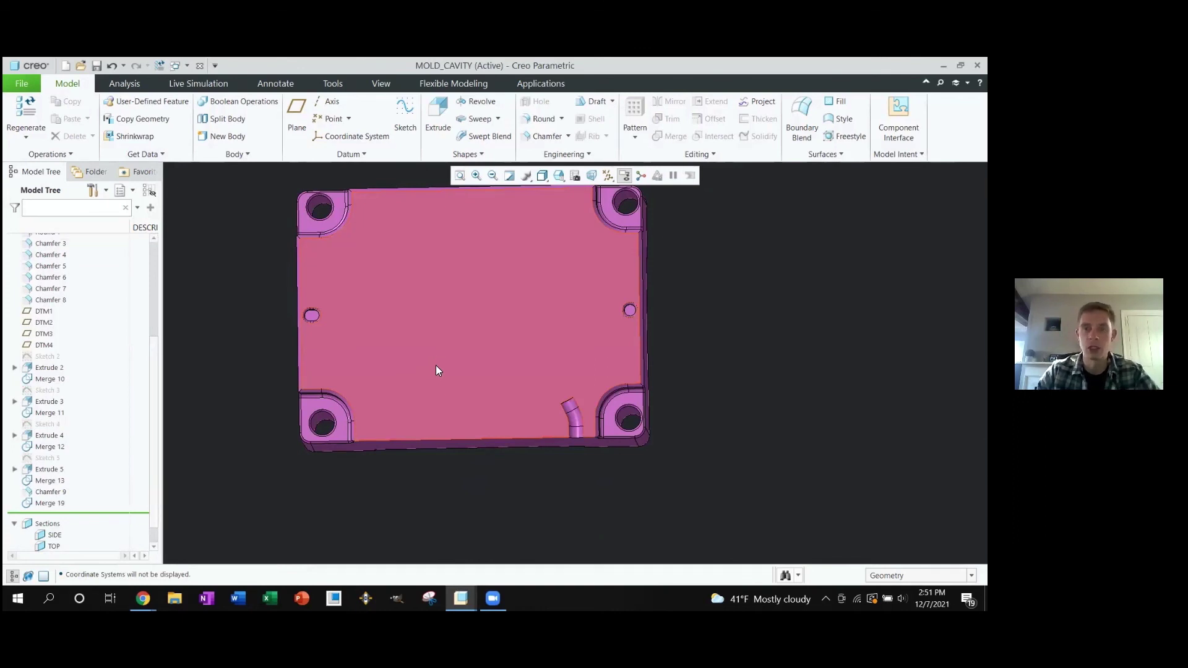
pyautogui.scroll(3, 443, 363)
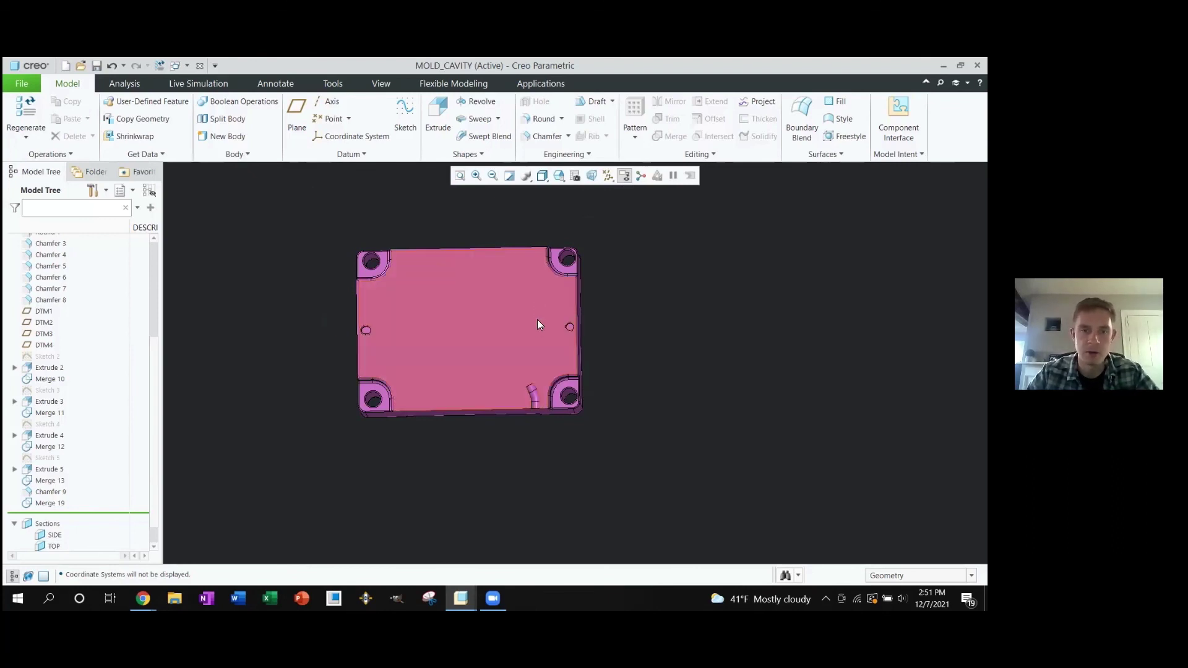
pyautogui.scroll(-2, 536, 319)
pyautogui.keyDown('shift'); pyautogui.moveTo(536, 327); pyautogui.dragTo(563, 357, button='middle'); pyautogui.keyUp('shift')
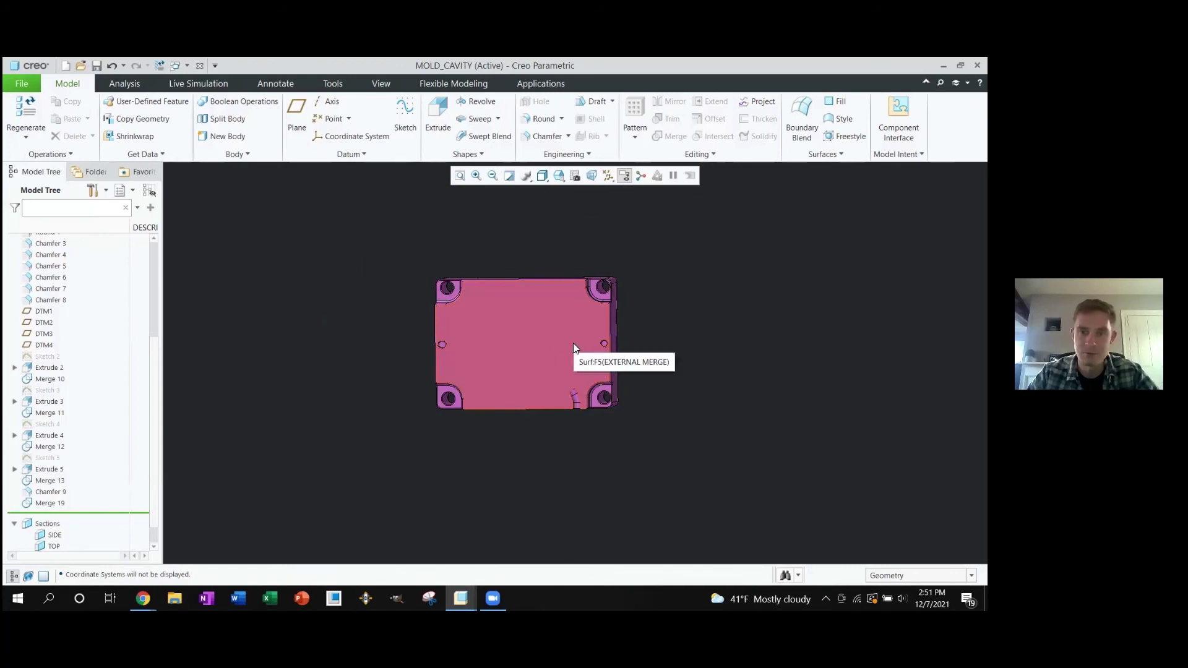
pyautogui.keyDown('shift'); pyautogui.moveTo(573, 348); pyautogui.dragTo(538, 337, button='middle'); pyautogui.keyUp('shift')
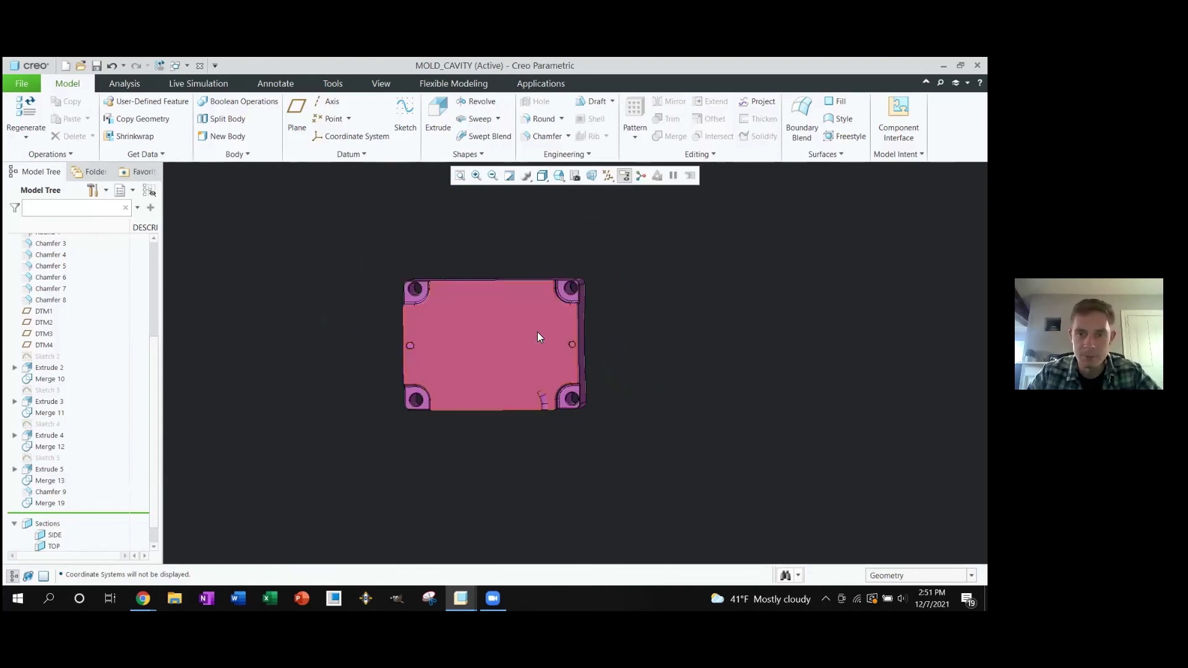
pyautogui.scroll(-2, 537, 337)
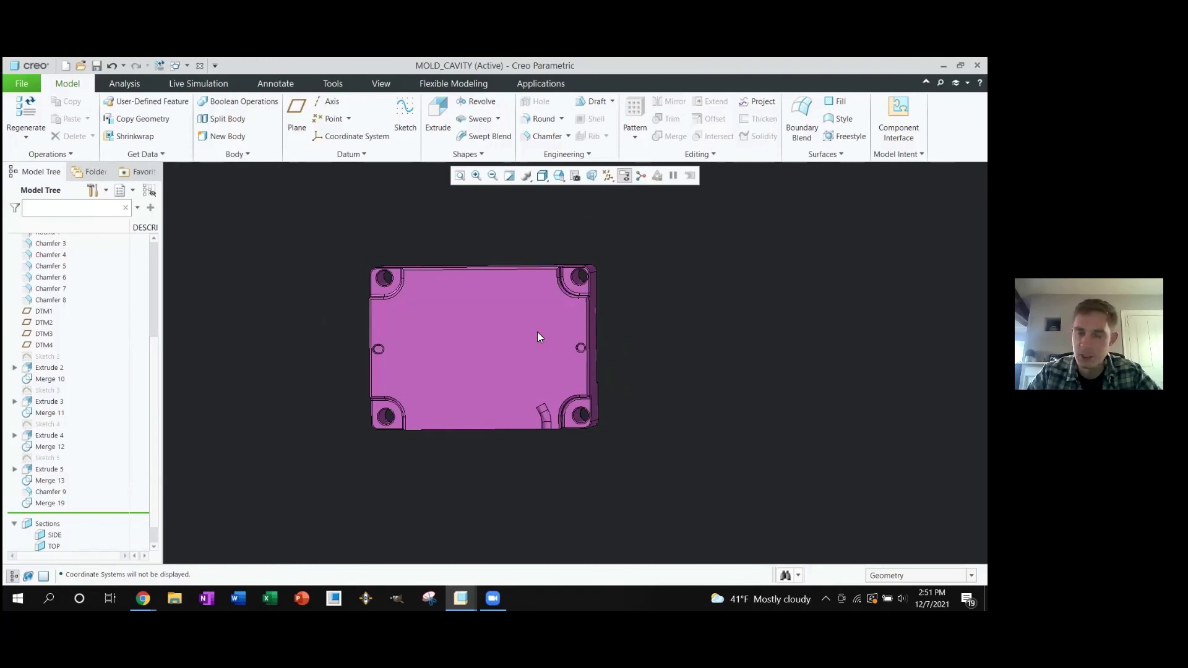